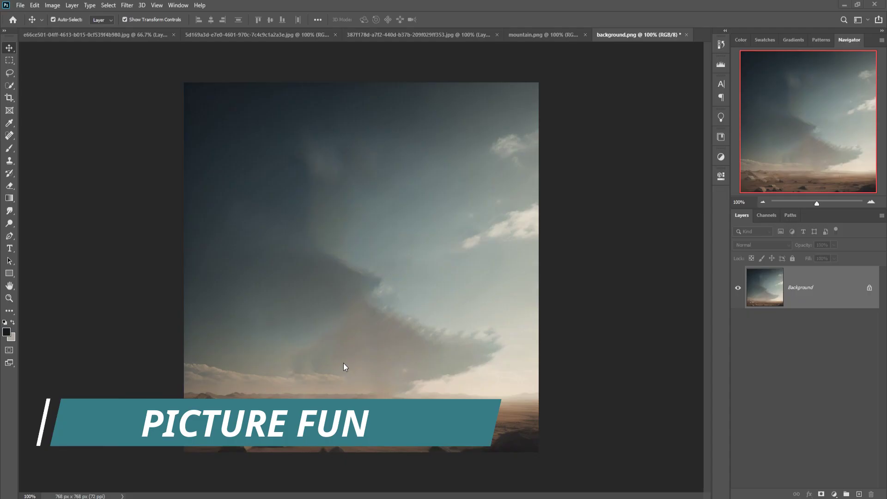
Step: Marquee-select the rocky ground strip along the bottom of background.png
click(10, 60)
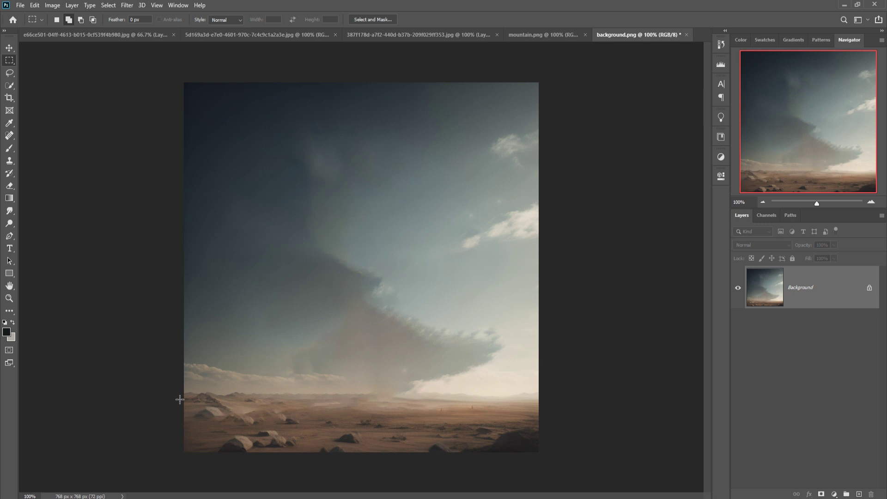
drag(181, 399, 633, 481)
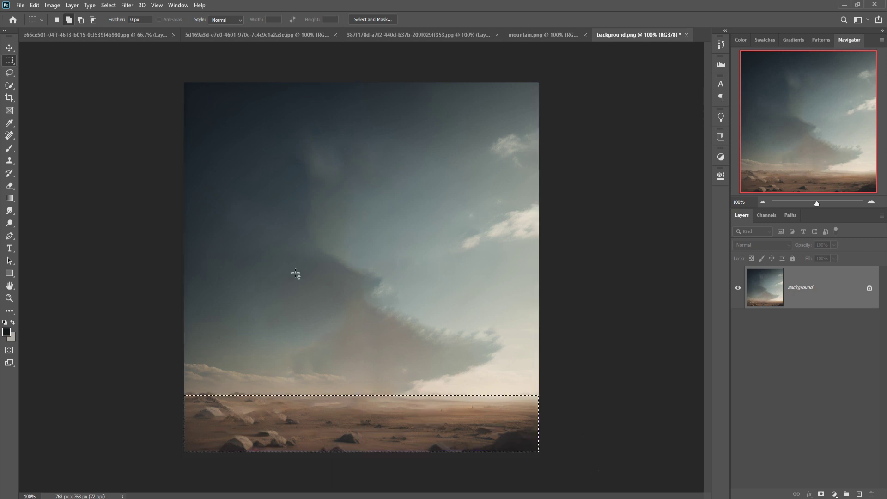
key(v)
Step: Start a new document with the 1920×1080 preset
click(21, 5)
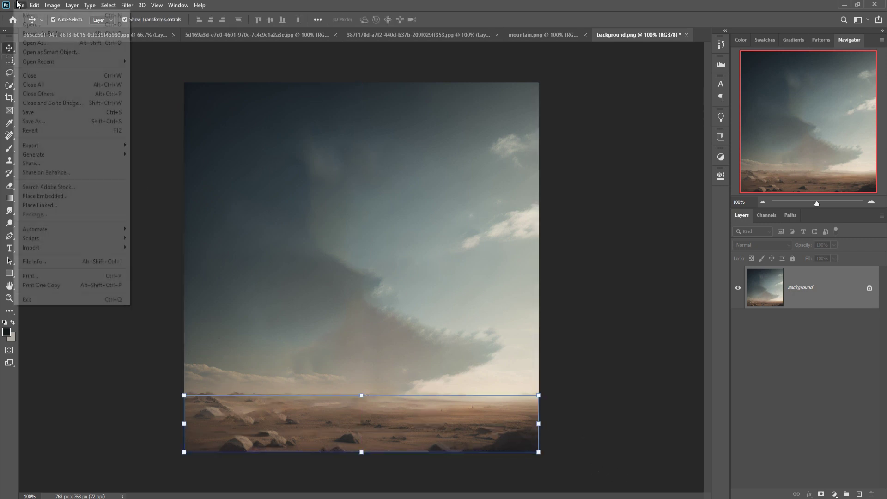
click(26, 15)
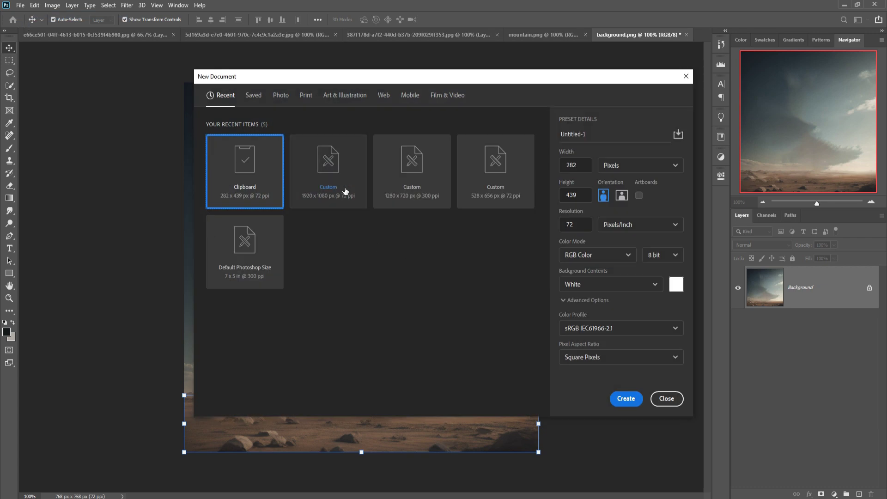
click(342, 191)
Step: Create the blank Untitled-1 document and drag the ground strip from background.png into it
click(626, 399)
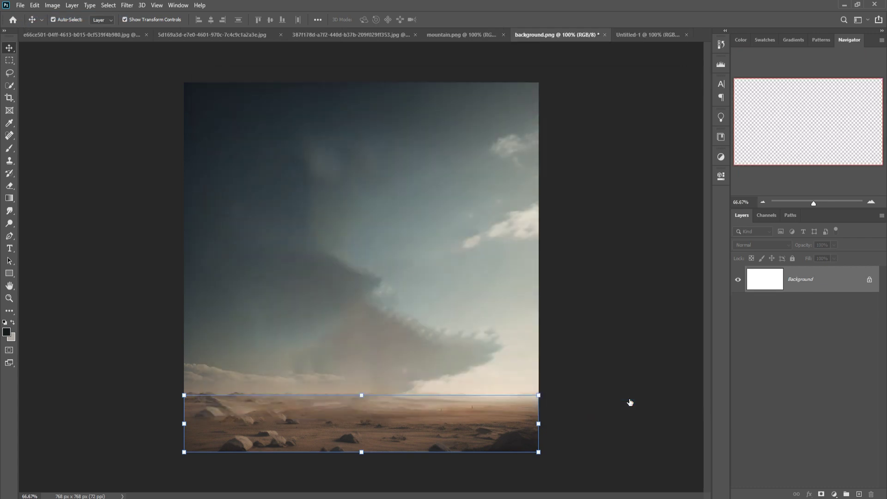
click(71, 34)
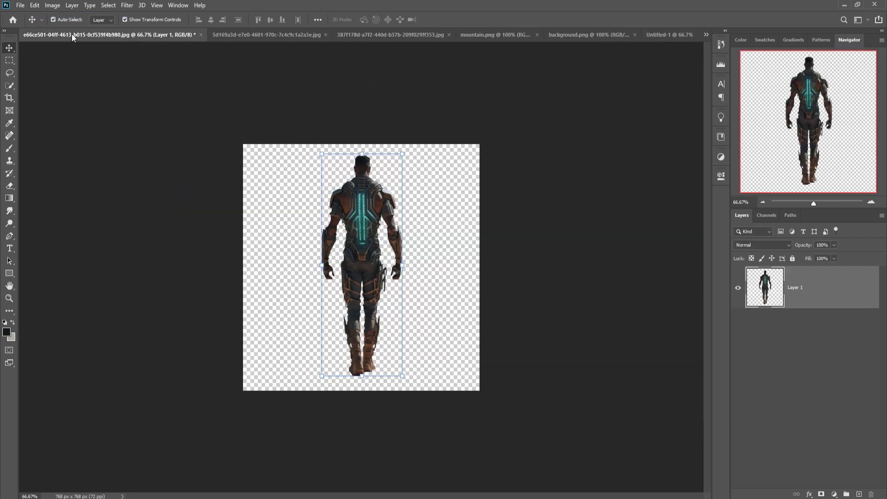
click(581, 34)
drag(551, 35, 556, 71)
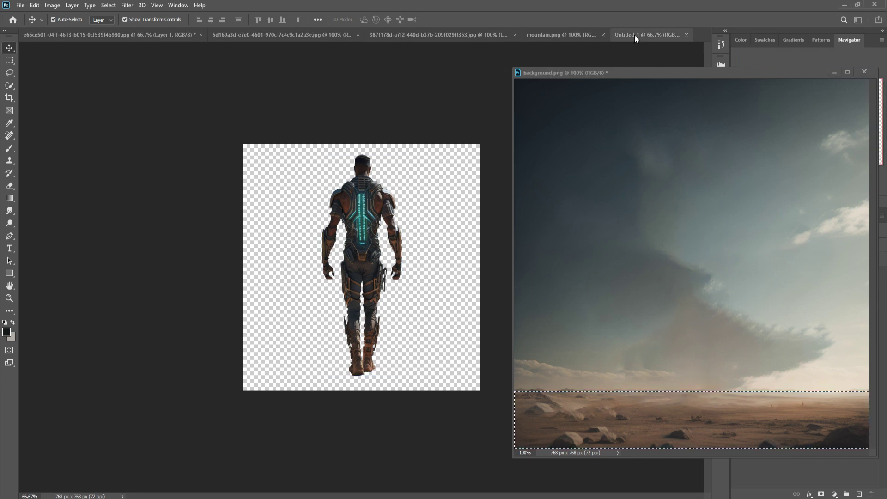
click(633, 35)
drag(674, 416, 366, 379)
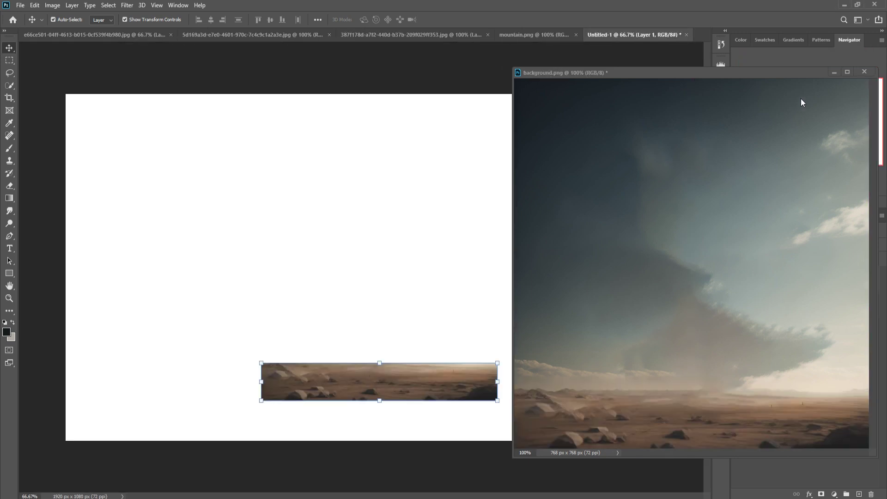
click(830, 72)
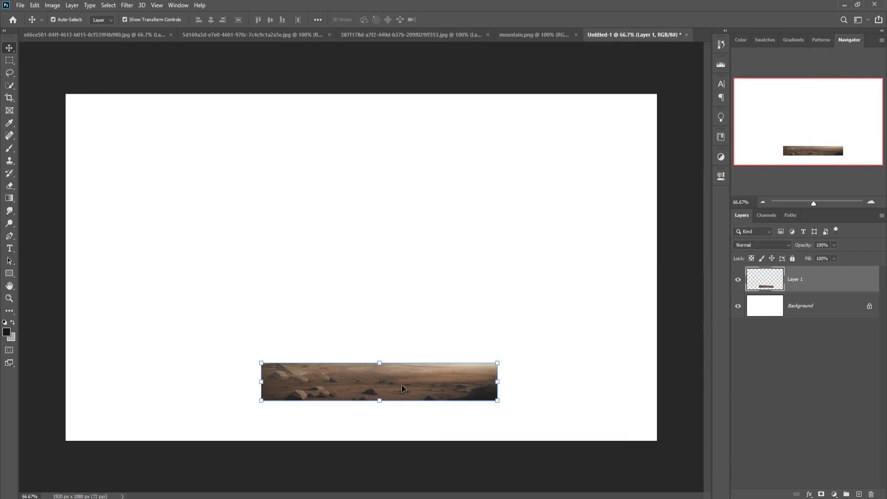
Step: Move the ground strip to the bottom-left and scale it to full canvas width
drag(401, 384, 204, 426)
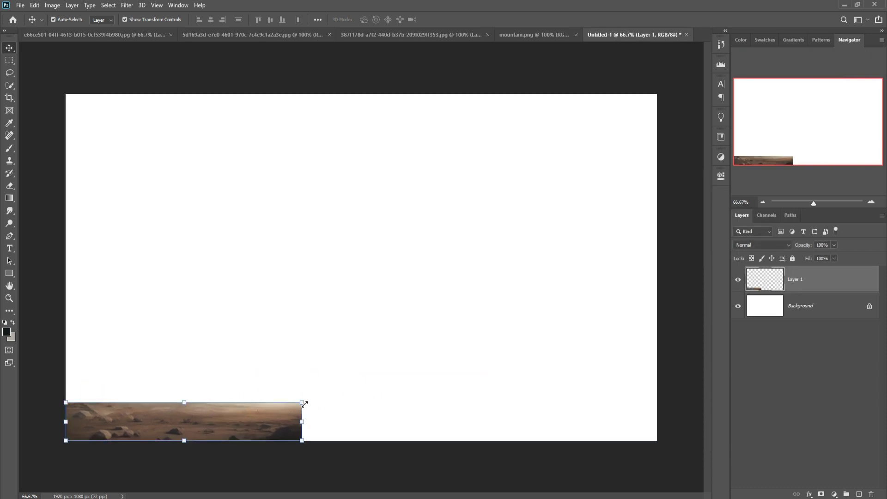
mouse_move(301, 403)
mouse_down()
mouse_move(652, 380)
mouse_move(664, 371)
mouse_up()
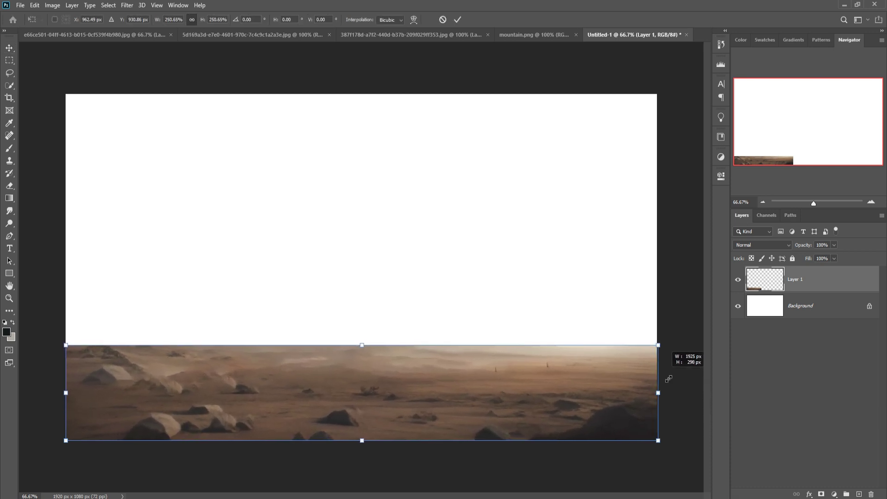
click(457, 21)
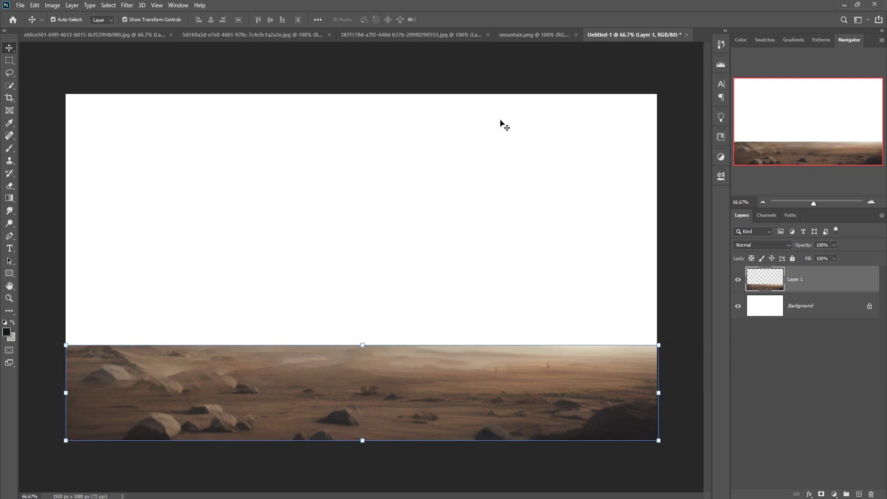
Step: Quick-select the mountain range in mountain.png and drag it into the composite
click(518, 35)
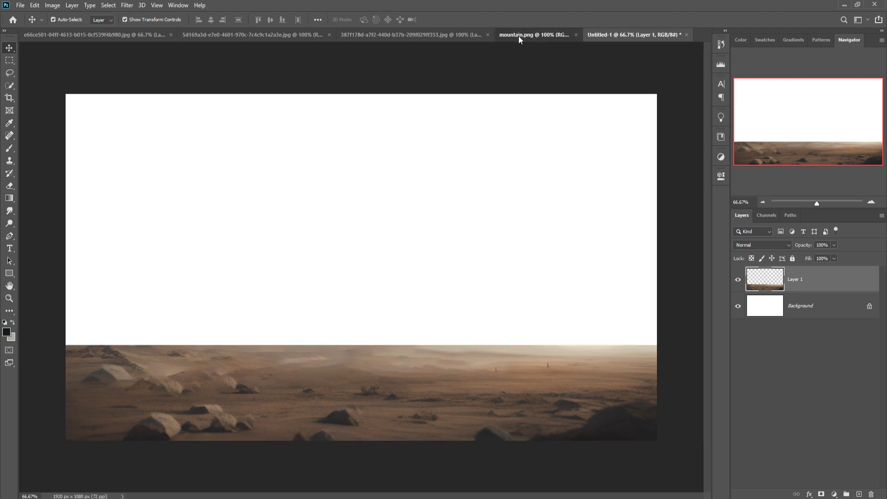
click(10, 86)
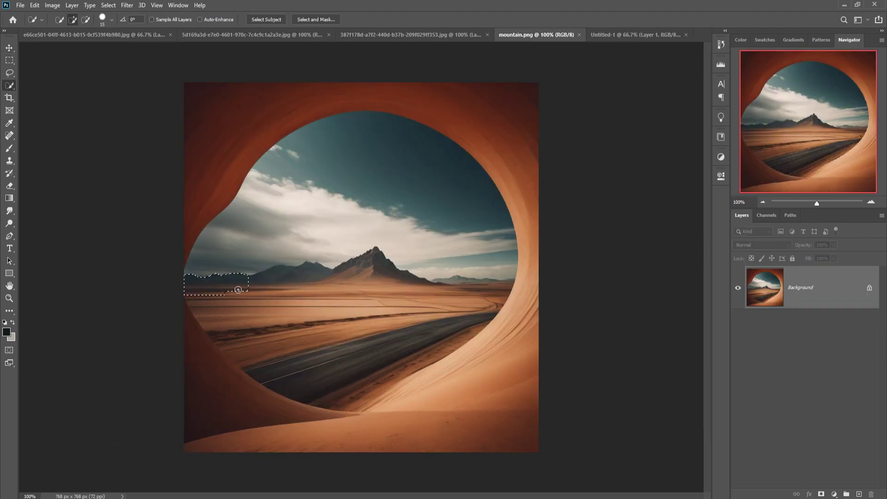
drag(238, 290, 359, 287)
drag(427, 293, 251, 303)
click(9, 47)
drag(525, 40, 525, 60)
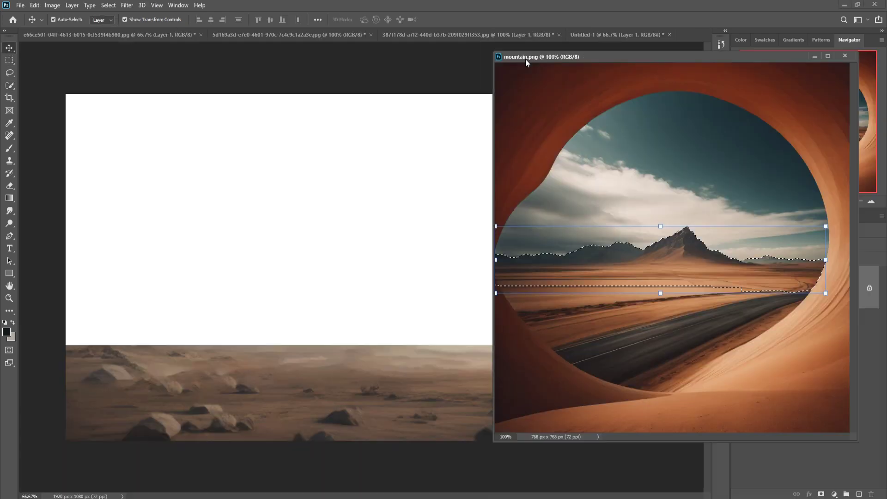
drag(700, 256, 434, 264)
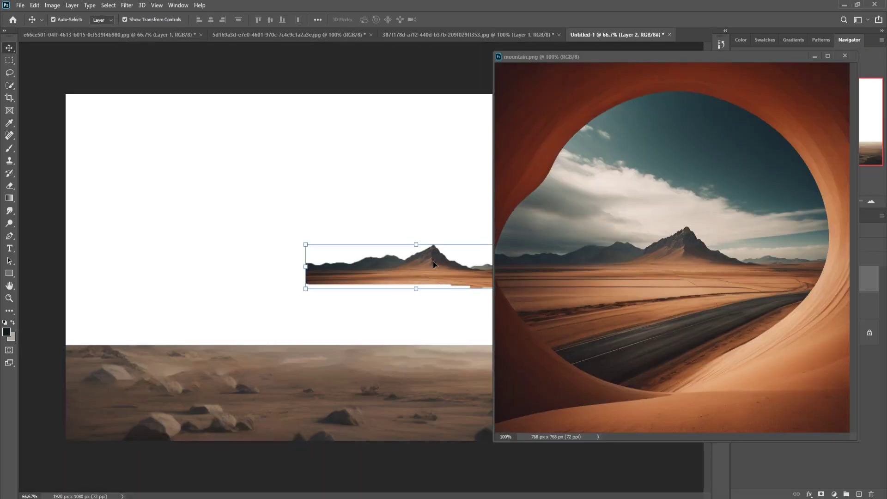
click(814, 56)
Step: Enlarge the mountains with Free Transform and seat them on the left horizon
drag(436, 264, 271, 328)
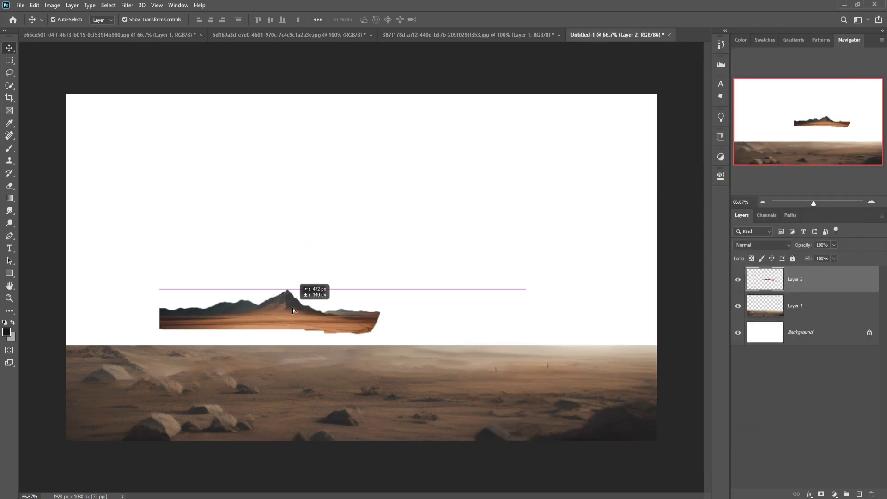
key(ctrl+t)
drag(361, 302, 641, 299)
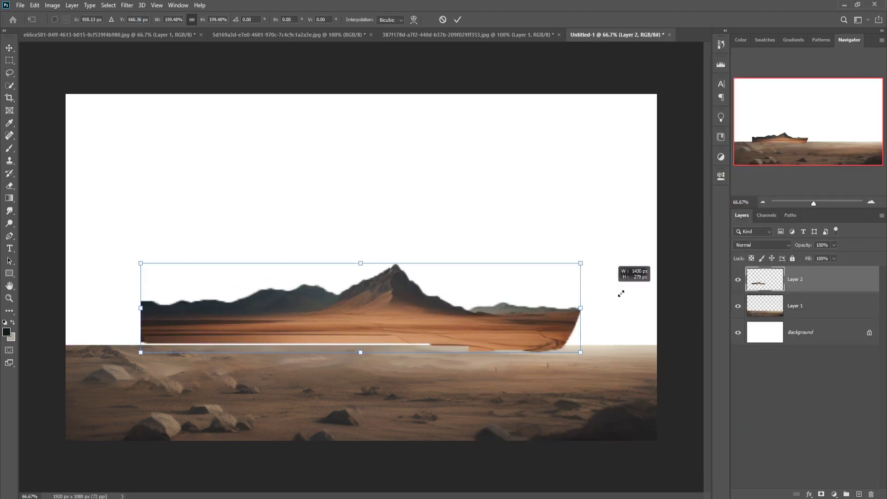
drag(424, 309, 350, 335)
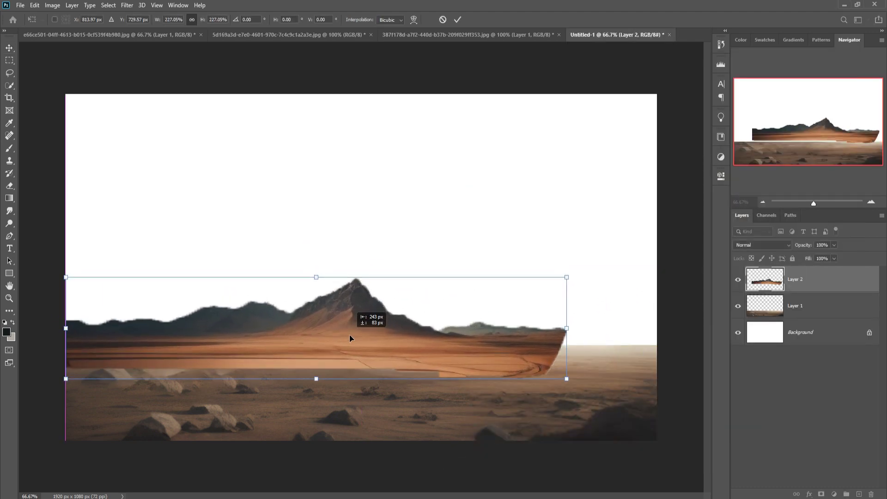
drag(566, 277, 490, 294)
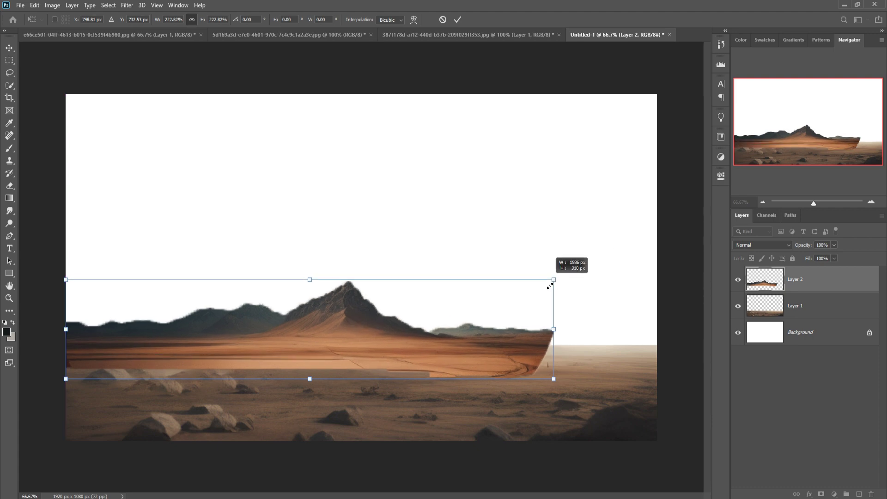
drag(328, 319, 324, 326)
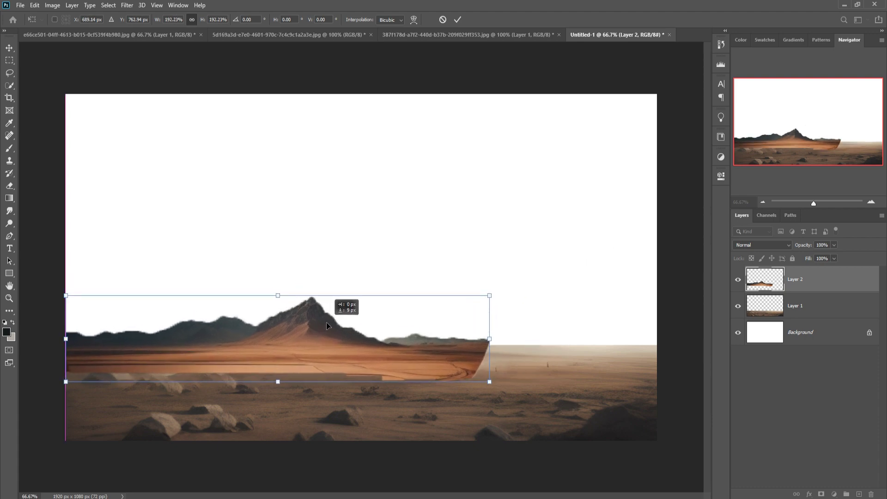
drag(494, 299, 480, 303)
click(458, 20)
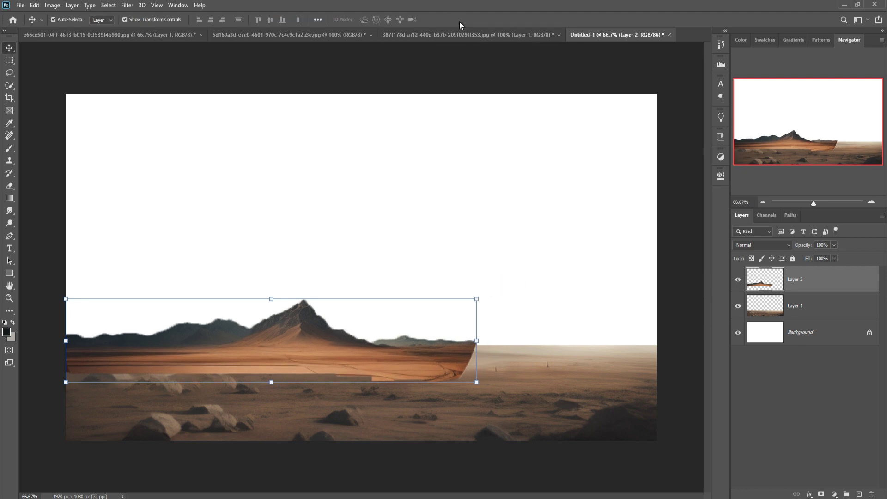
Step: Duplicate Layer 2, slide the copy onto the right horizon, and add a layer mask
right_click(862, 285)
click(781, 143)
click(516, 142)
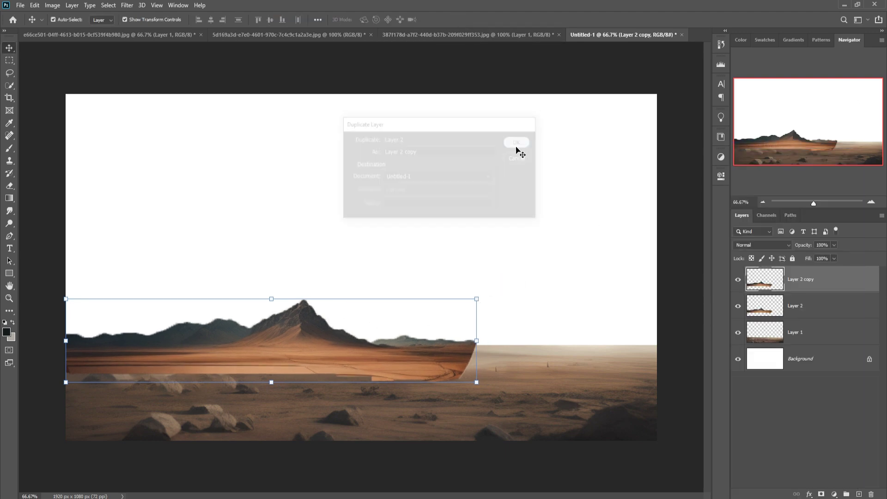
drag(294, 321, 545, 331)
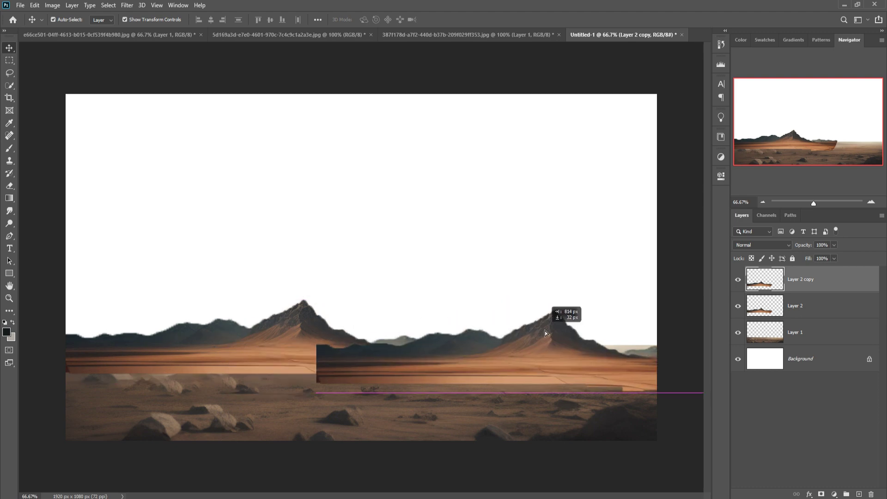
mouse_move(545, 330)
mouse_down()
mouse_move(553, 325)
mouse_move(534, 326)
mouse_up()
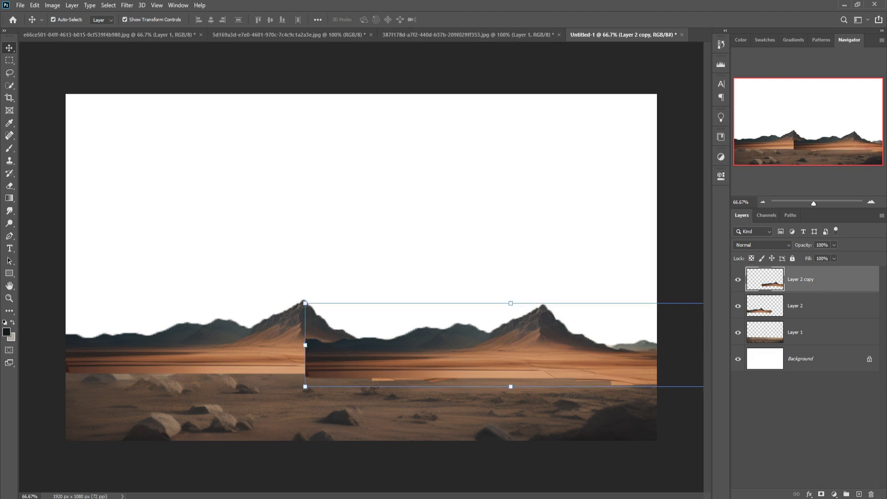
click(821, 494)
Step: Brush black on the copy's mask over the central dip and orange ground band
click(9, 148)
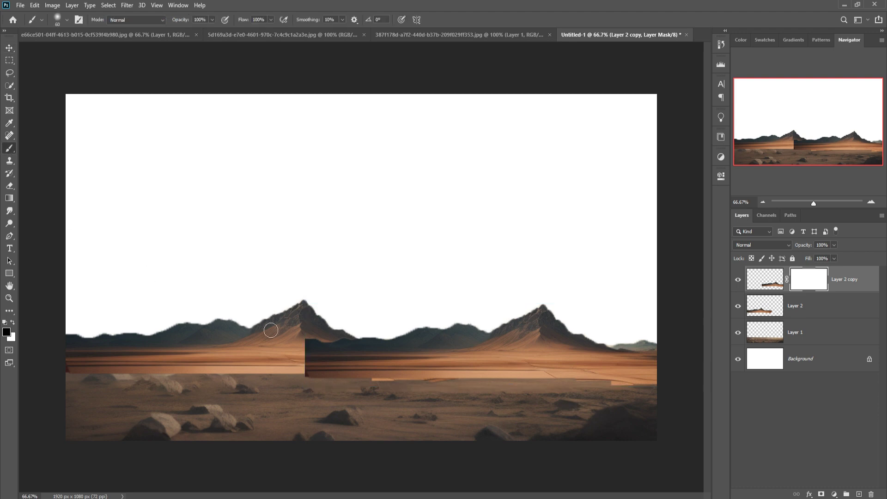
key(bracketright)
key(bracketright)
key(bracketright)
click(326, 358)
key(bracketleft)
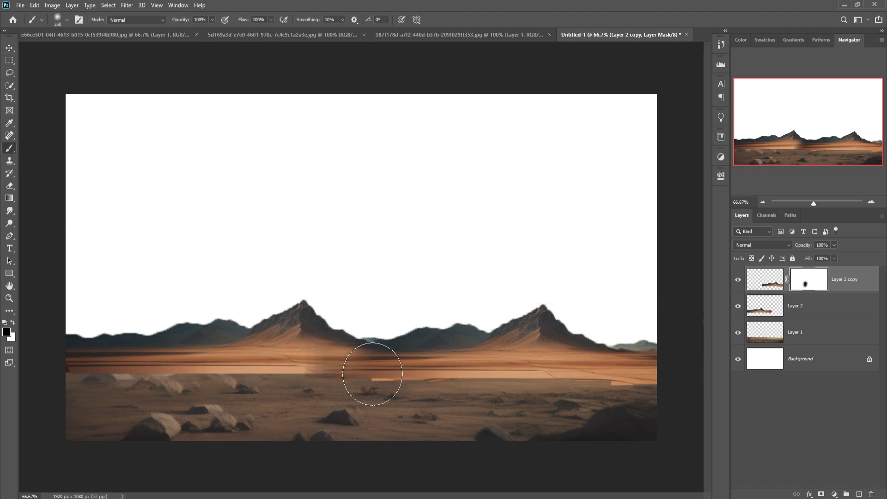
drag(382, 327, 375, 337)
key(bracketleft)
key(bracketleft)
key(bracketleft)
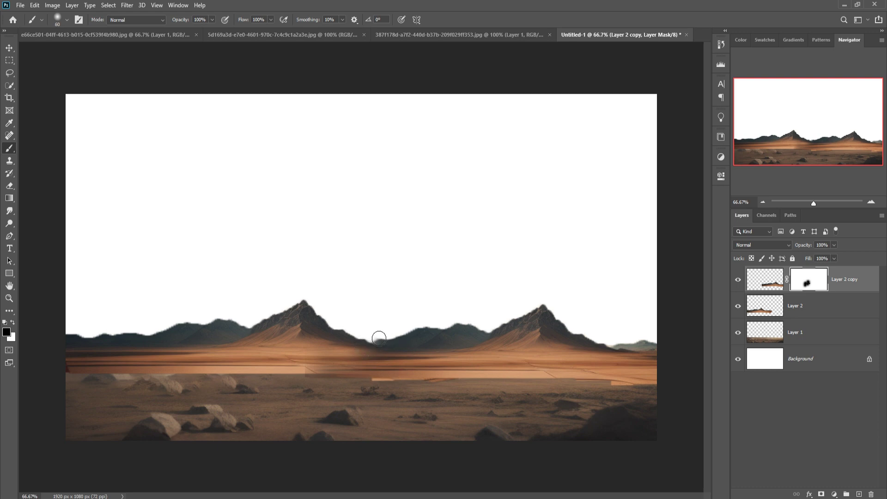
key(bracketright)
key(bracketright)
key(bracketright)
key(bracketright)
key(bracketright)
drag(357, 411, 250, 406)
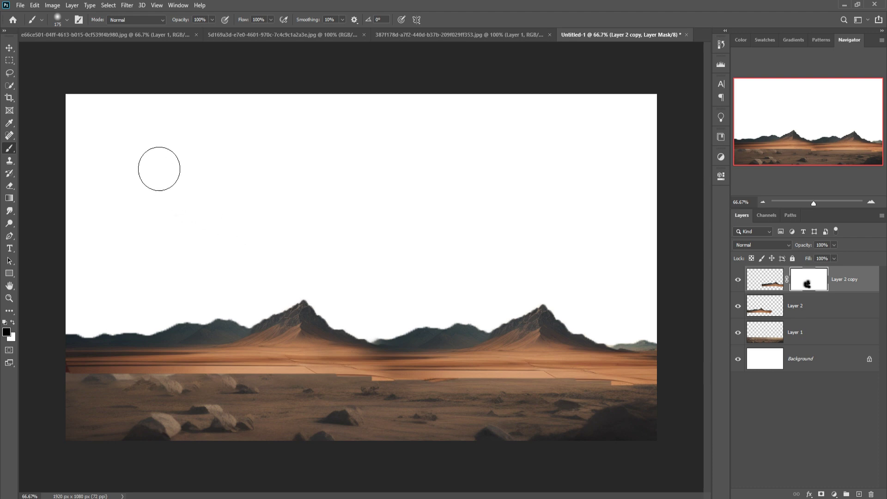
click(9, 48)
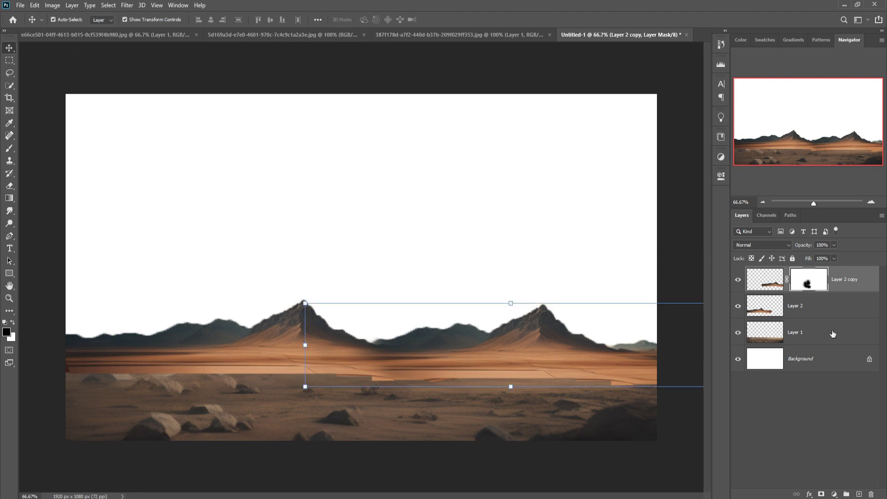
Step: Merge Layer 2 and Layer 2 copy into one layer
click(833, 307)
shift+click(846, 284)
right_click(853, 278)
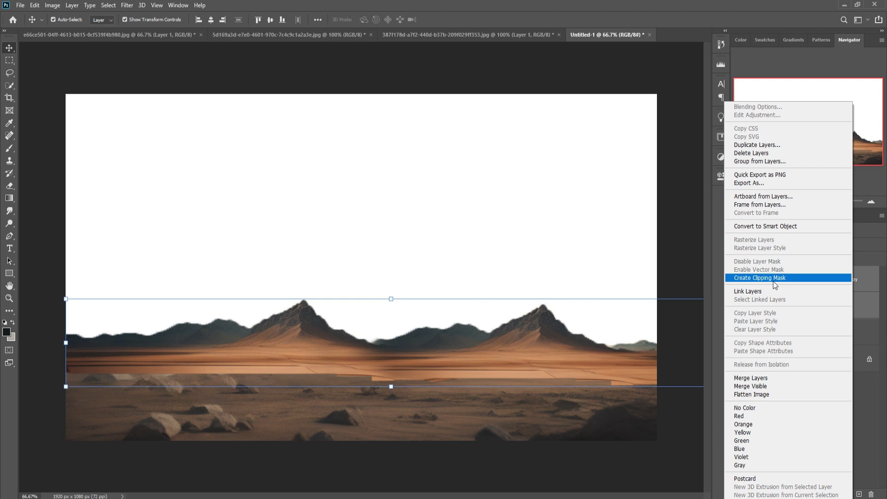
click(753, 378)
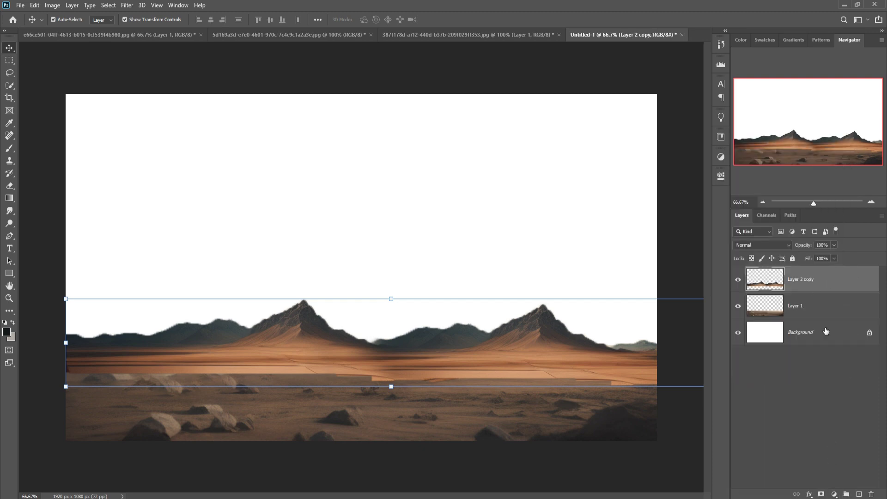
Step: Add a layer mask and paint out the hard seam in the lower ground
click(822, 494)
click(9, 149)
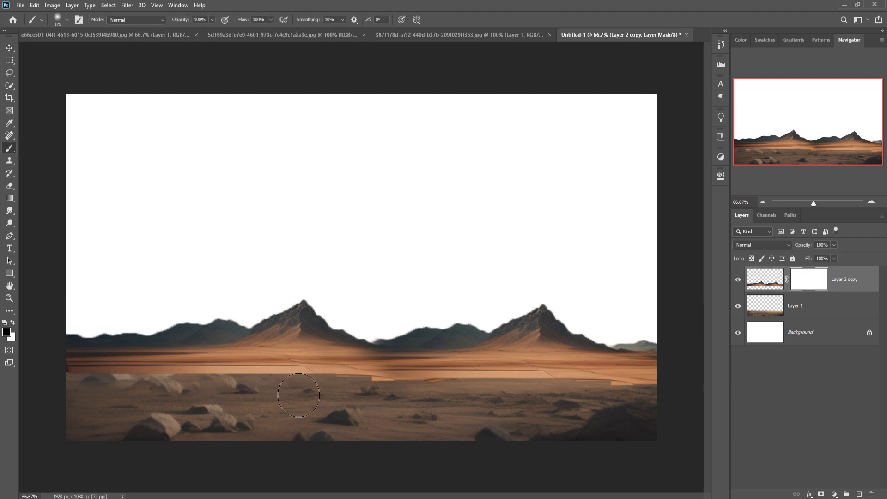
mouse_move(93, 410)
mouse_down()
mouse_move(188, 419)
mouse_move(185, 414)
mouse_move(237, 410)
mouse_move(279, 417)
mouse_move(689, 415)
mouse_move(679, 412)
mouse_up()
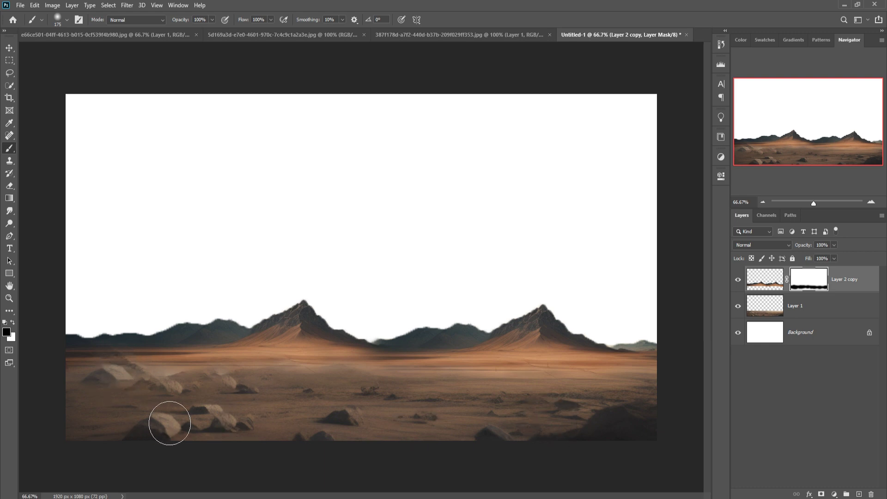
key(bracketleft)
key(bracketleft)
key(bracketleft)
click(10, 48)
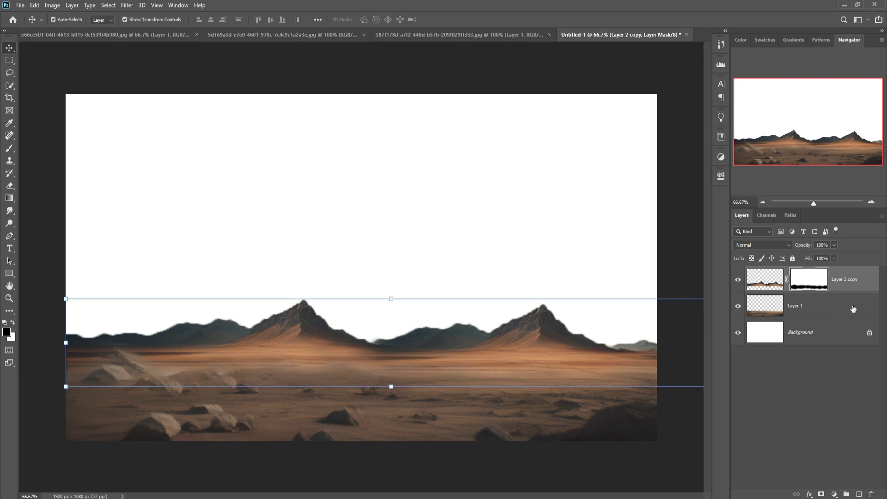
Step: Add a Hue/Saturation adjustment clipped to the landscape, lowering saturation to -25
key(ctrl+2)
click(835, 494)
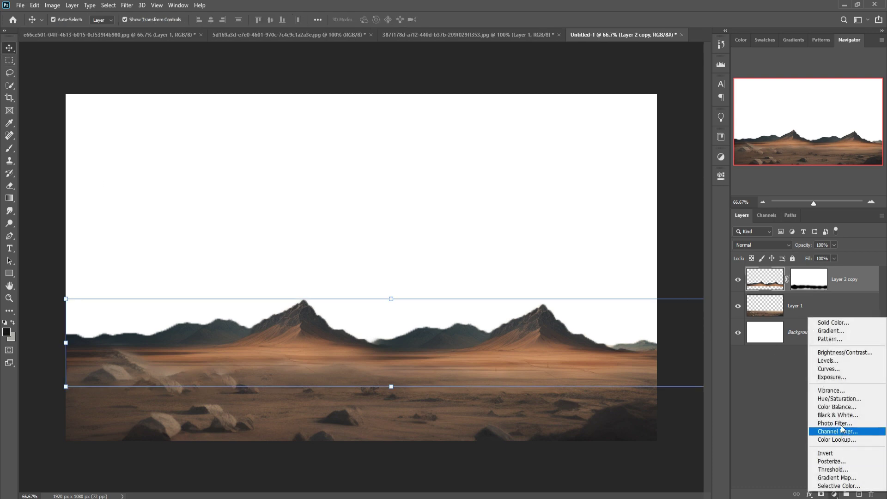
click(847, 406)
click(643, 336)
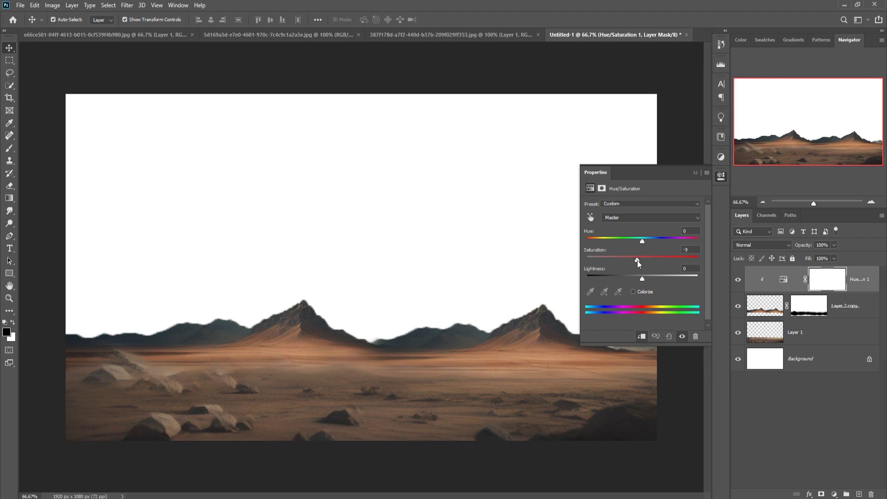
drag(633, 261, 642, 243)
click(695, 173)
Step: Merge the adjustment and landscape layers into a single layer
shift+click(847, 337)
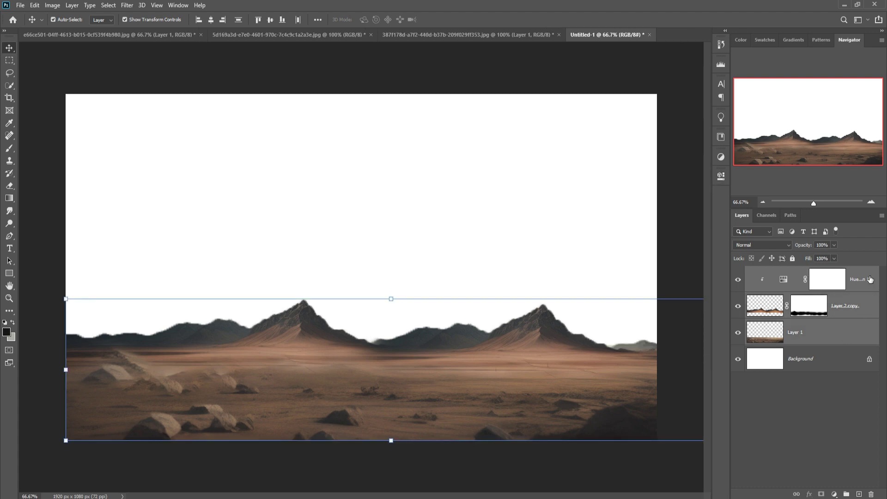
right_click(846, 337)
click(788, 375)
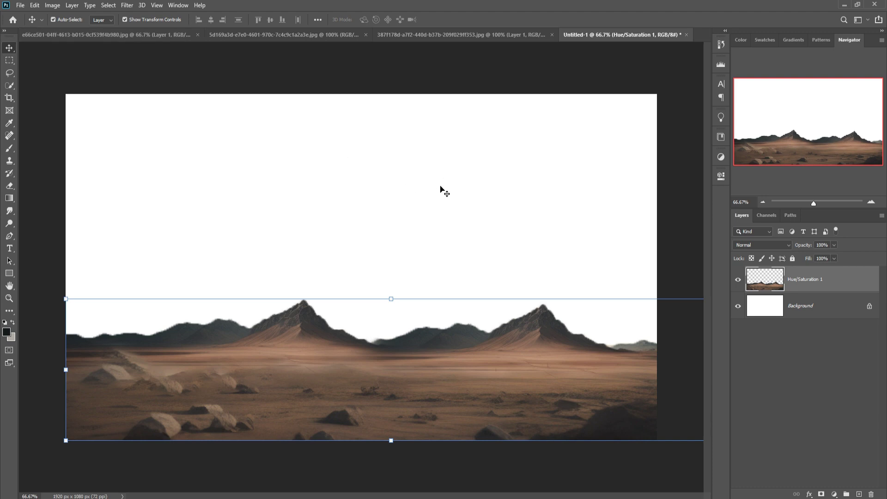
Step: Select the top sky strip of background.png and drag it into the composite
key(ctrl+Tab)
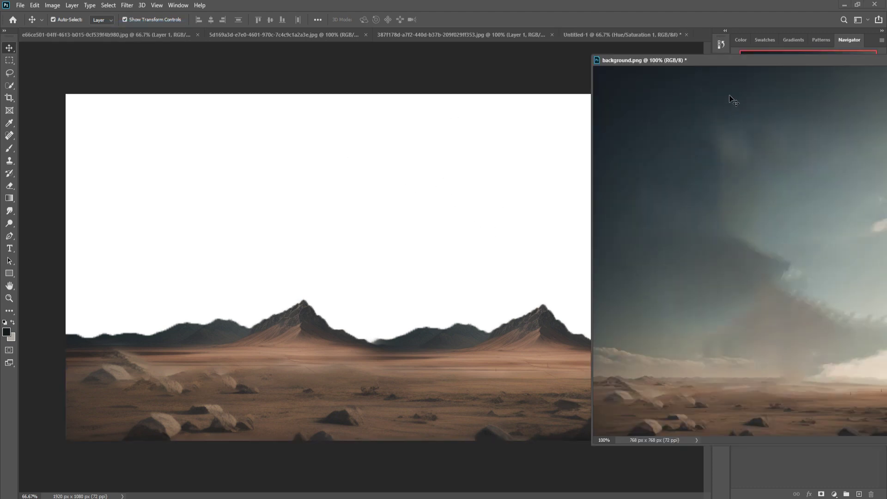
mouse_move(744, 63)
mouse_down()
mouse_move(347, 87)
mouse_move(398, 40)
mouse_up()
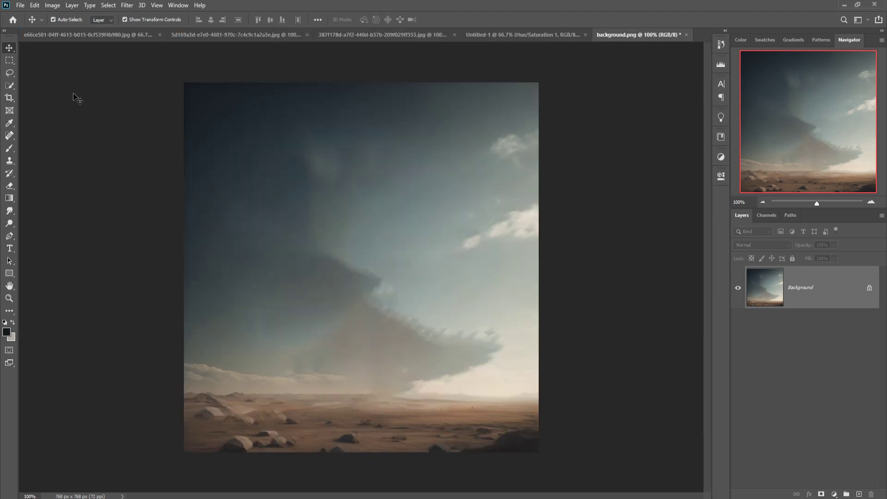
click(8, 62)
drag(180, 77, 604, 219)
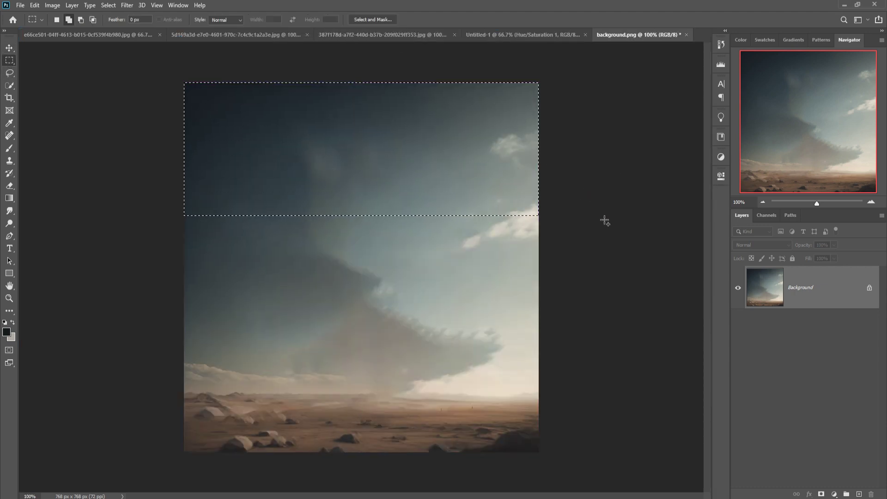
key(v)
drag(623, 34, 626, 65)
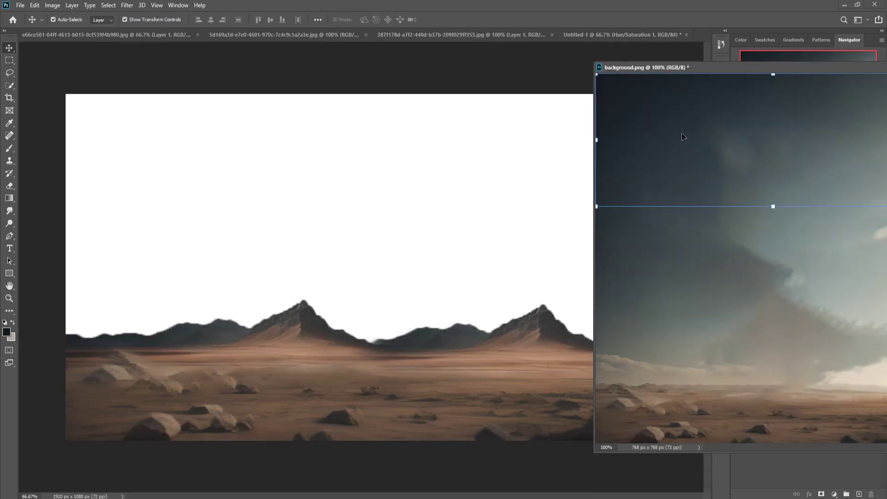
drag(681, 132, 397, 153)
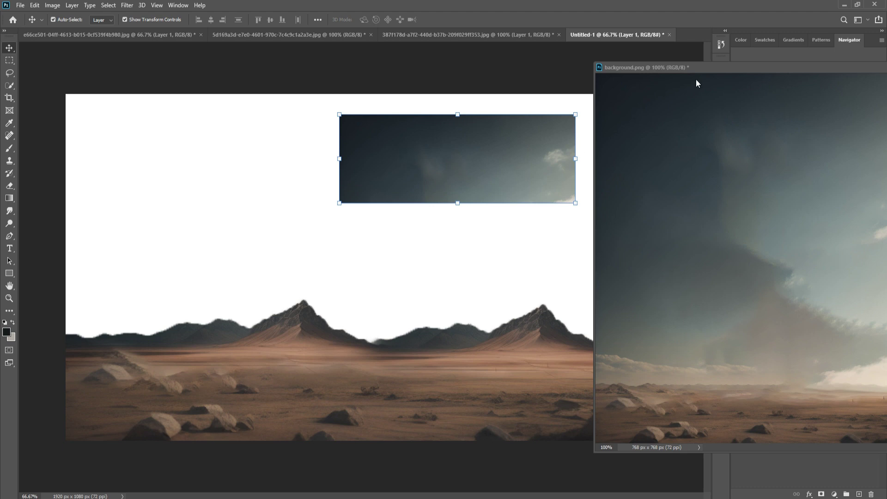
drag(708, 67, 208, 231)
click(458, 230)
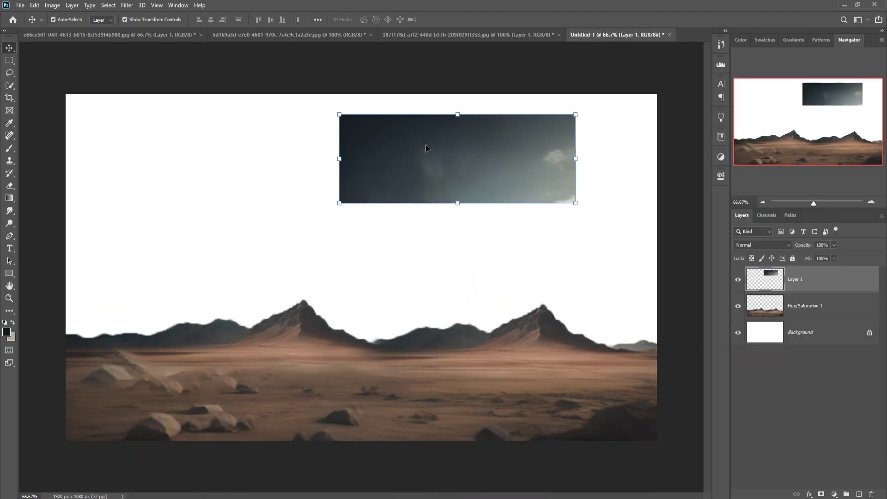
Step: Position and scale the sky so it spans the canvas's full width
drag(426, 146, 152, 127)
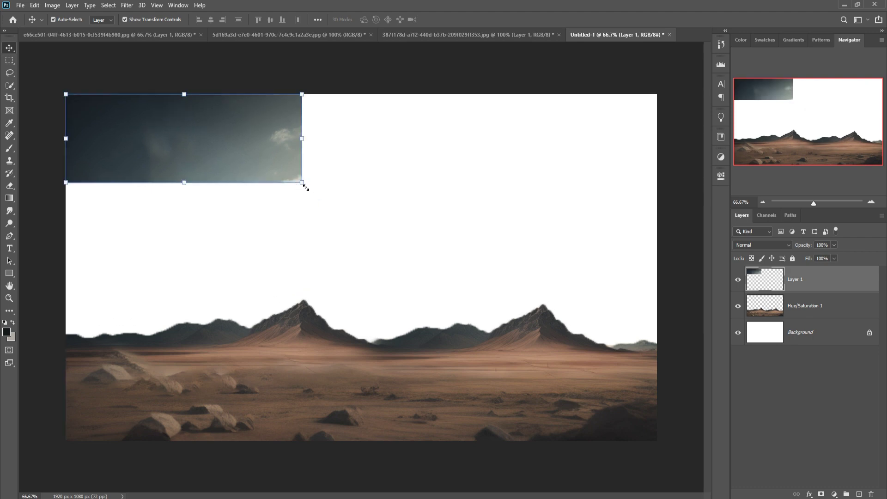
drag(305, 188, 572, 286)
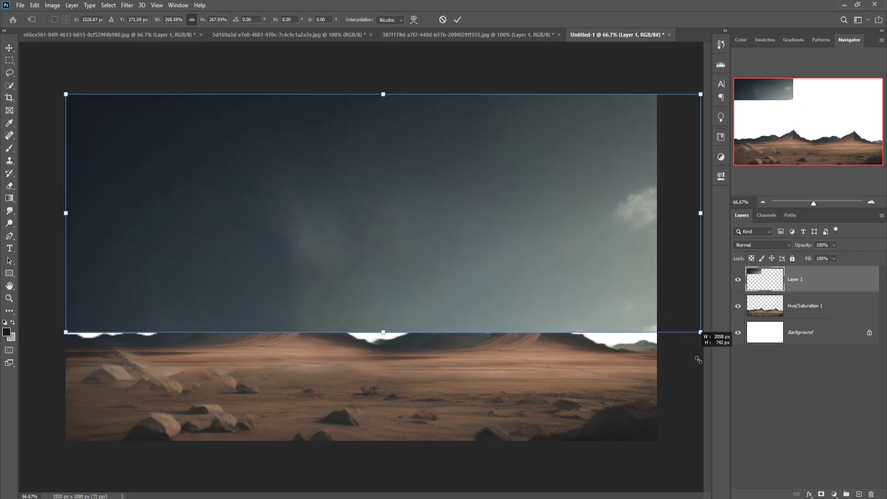
drag(679, 348, 737, 365)
key(ctrl+minus)
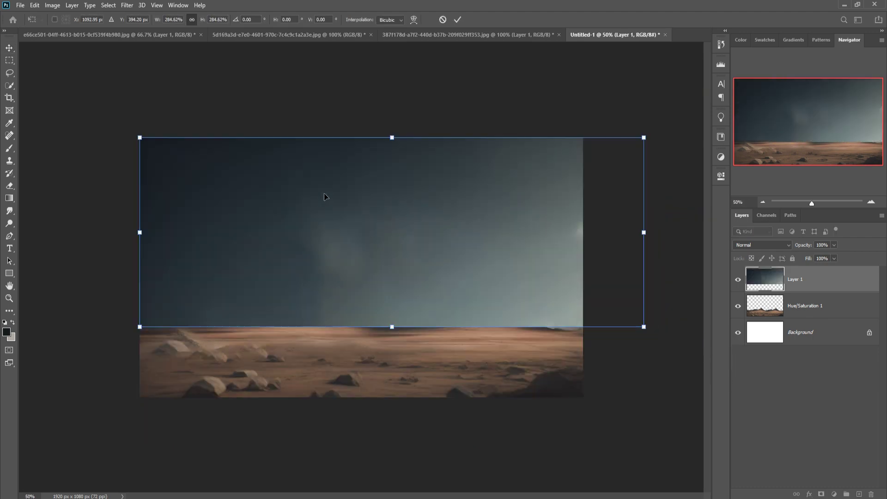
drag(638, 241, 580, 246)
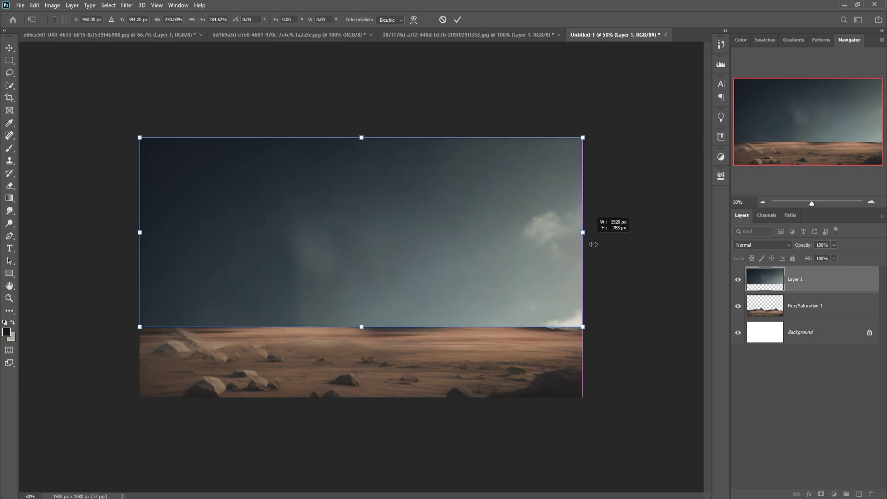
click(457, 20)
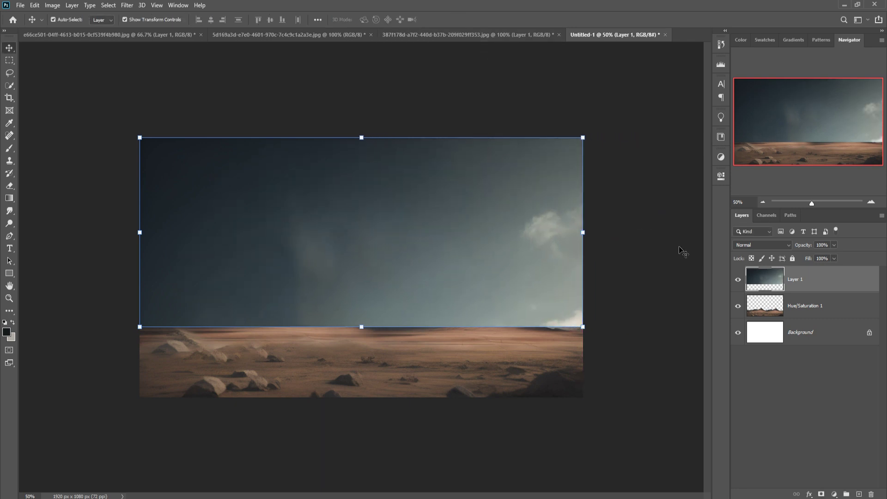
Step: Move the sky layer behind the landscape and lasso the white fringe above the left ridge
drag(839, 286, 839, 313)
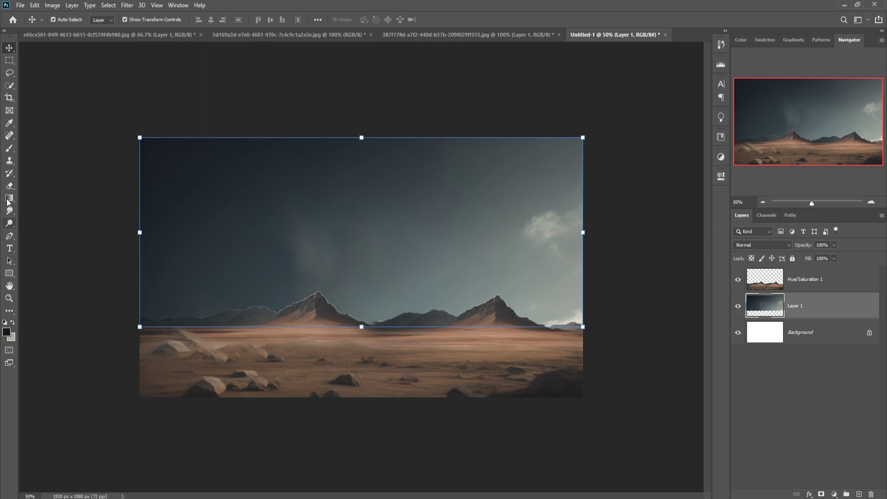
click(9, 72)
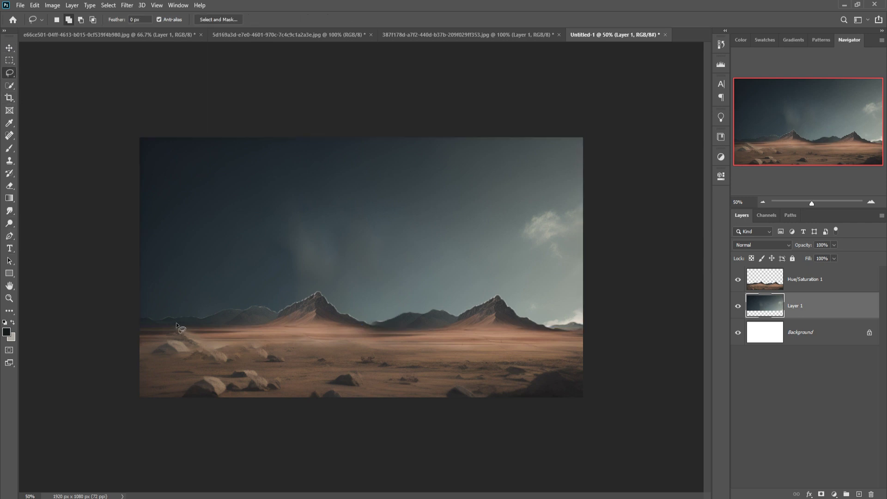
key(ctrl+plus)
key(ctrl+plus)
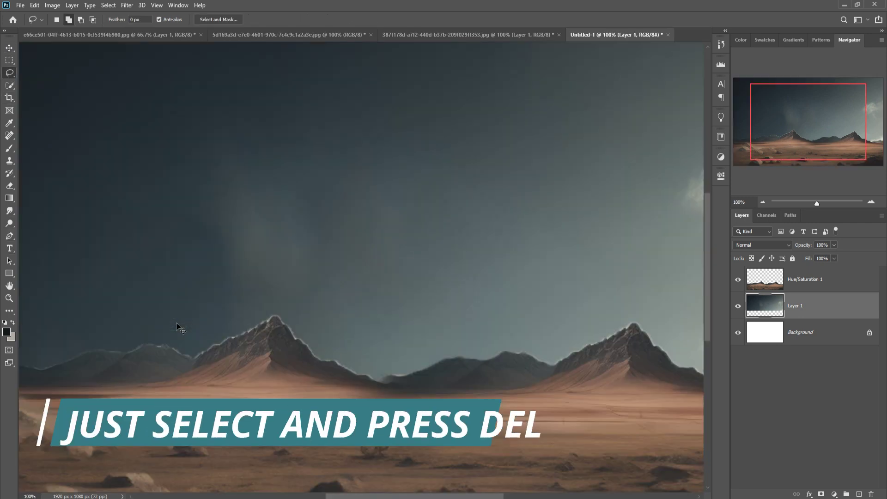
key(ctrl+plus)
mouse_move(444, 360)
mouse_down()
mouse_move(305, 215)
mouse_move(580, 303)
mouse_up()
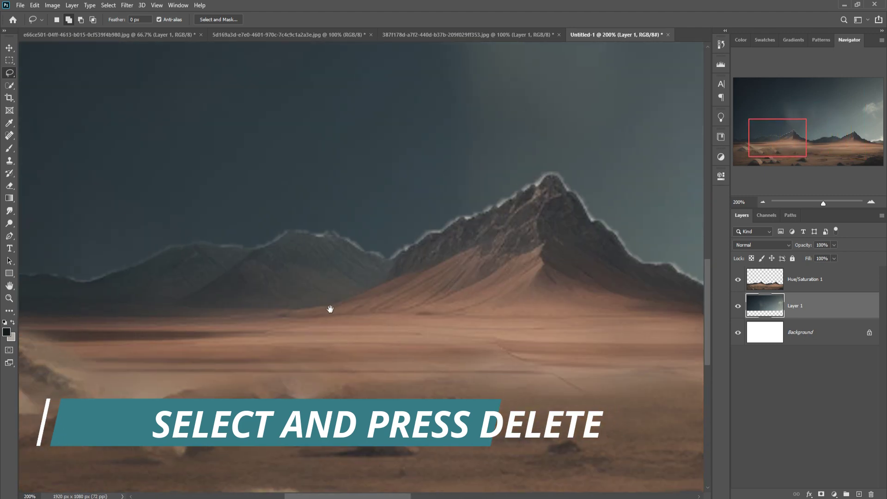
mouse_move(329, 309)
mouse_down()
mouse_move(515, 283)
mouse_move(469, 298)
mouse_up()
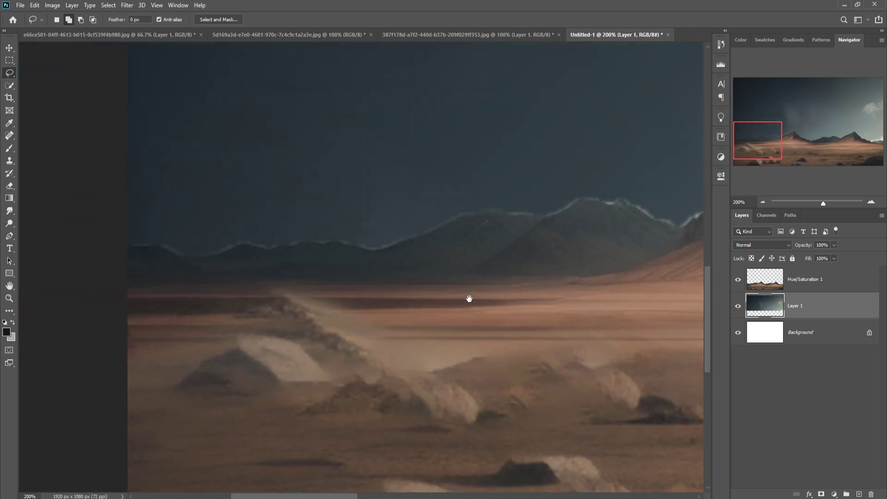
mouse_move(127, 248)
mouse_down()
mouse_move(199, 256)
mouse_move(540, 218)
mouse_move(128, 244)
mouse_up()
click(806, 279)
Step: Lasso the fringe over the tall peak and under the right clouds, then deselect and fit the view
scroll(370, 208, right, 5)
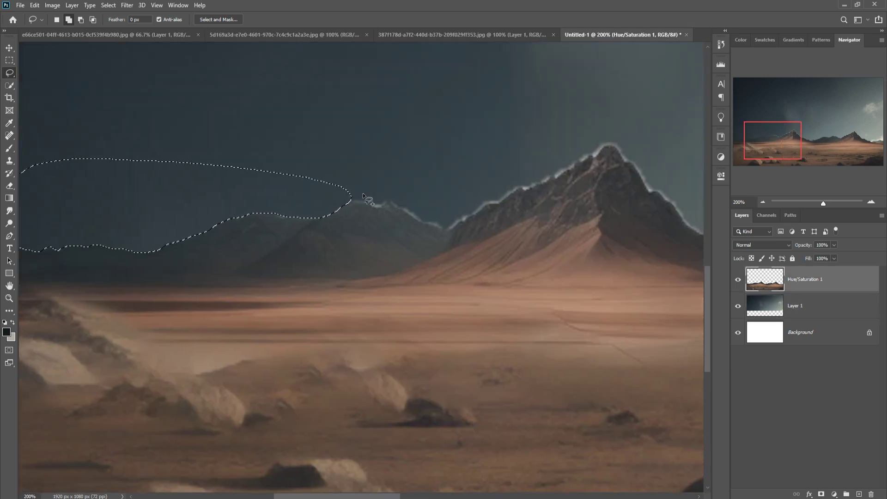
mouse_move(351, 196)
mouse_down()
mouse_move(437, 229)
mouse_move(552, 184)
mouse_move(614, 144)
mouse_move(284, 171)
mouse_move(328, 212)
mouse_move(455, 267)
mouse_move(491, 163)
mouse_move(599, 271)
mouse_move(369, 211)
mouse_move(457, 221)
mouse_move(591, 152)
mouse_move(674, 228)
mouse_up()
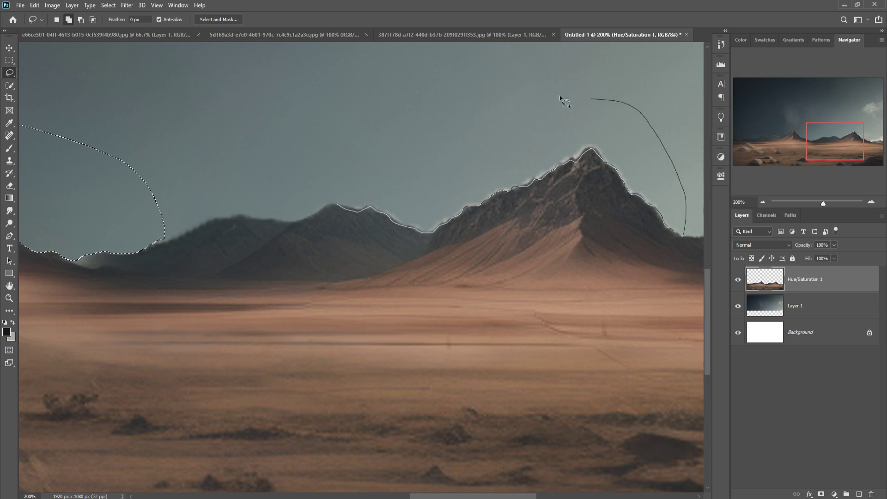
drag(569, 238, 249, 243)
key(v)
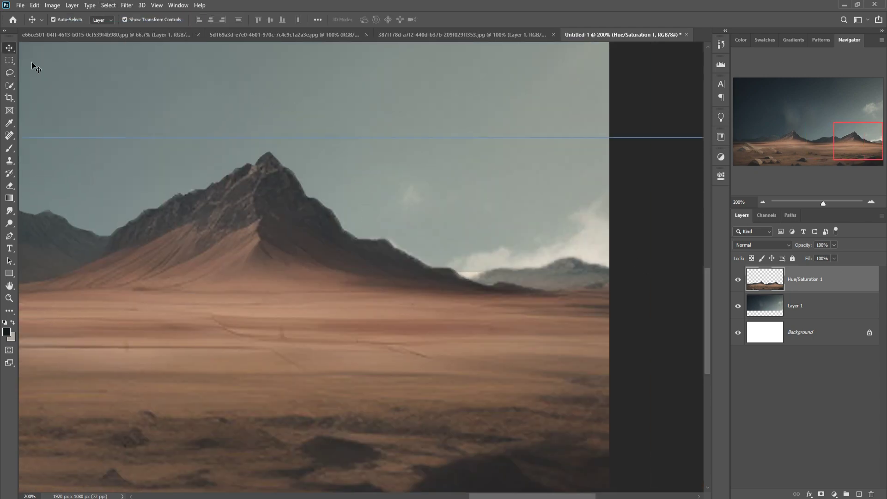
click(156, 281)
key(l)
mouse_move(443, 261)
mouse_down()
mouse_move(465, 282)
mouse_move(499, 261)
mouse_up()
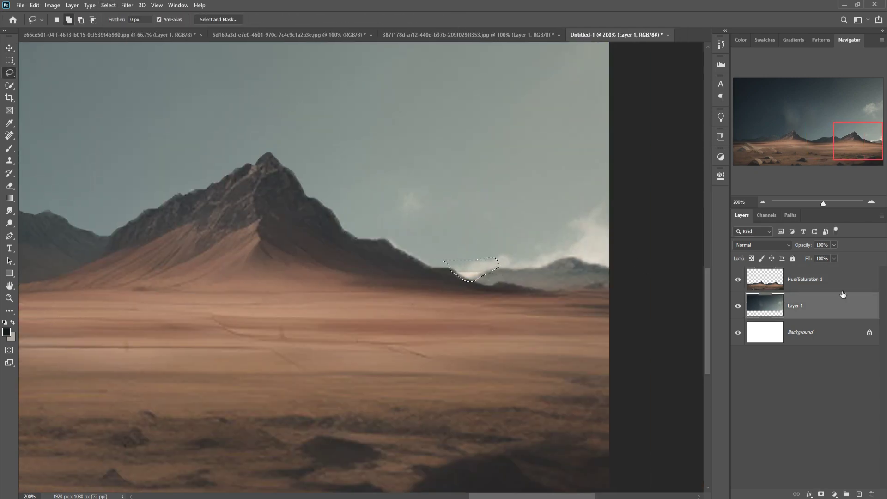
click(808, 279)
click(108, 5)
click(115, 24)
key(v)
key(ctrl+0)
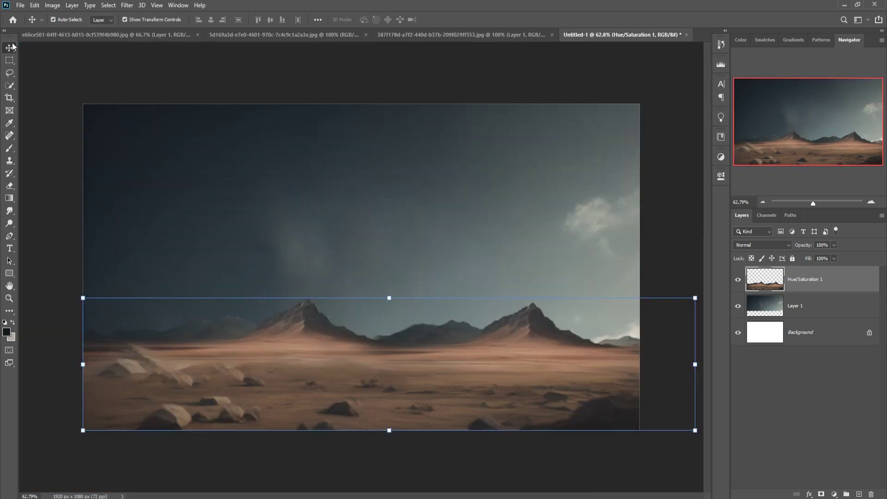
Step: Flip through the rock, moon, desert and armored-figure source tabs to reach ship.png
click(453, 34)
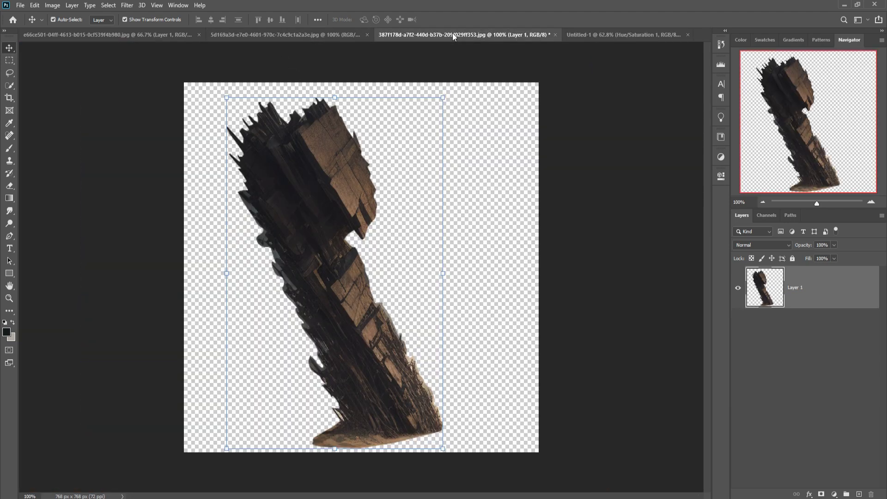
click(265, 35)
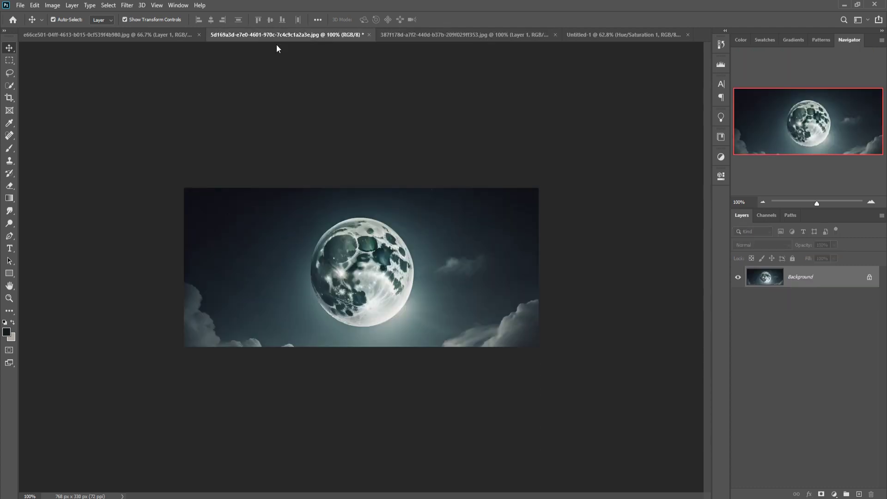
click(606, 34)
click(130, 35)
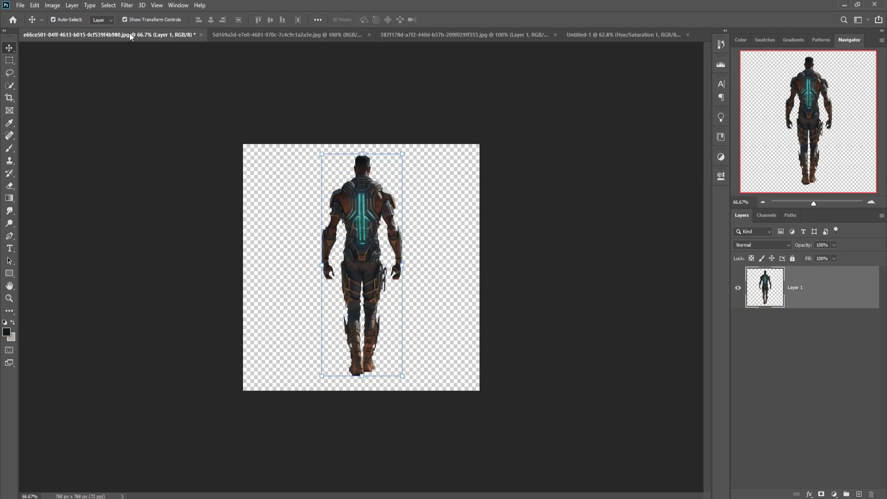
click(292, 35)
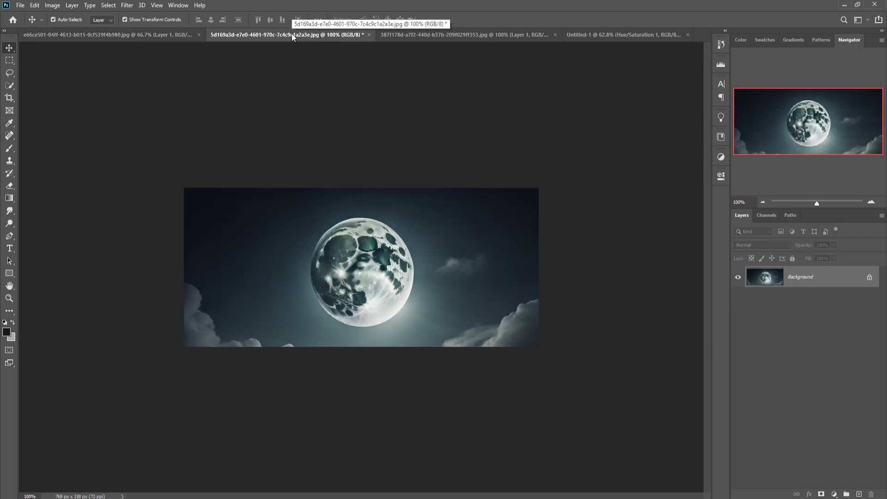
click(429, 35)
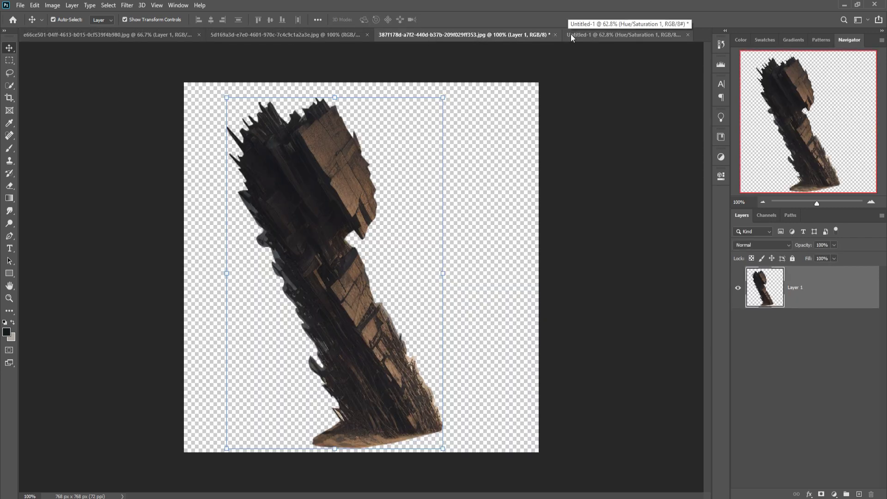
click(133, 33)
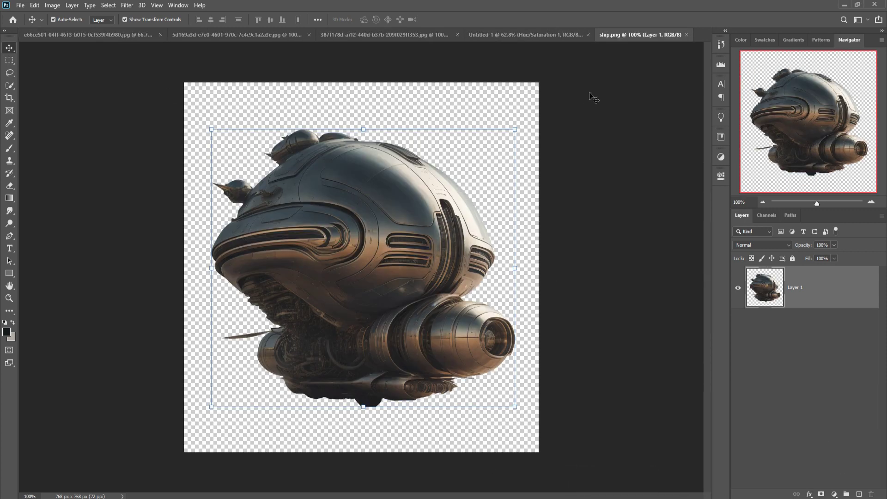
Step: Copy the ship from ship.png into the desert scene as its own layer
drag(620, 37, 623, 51)
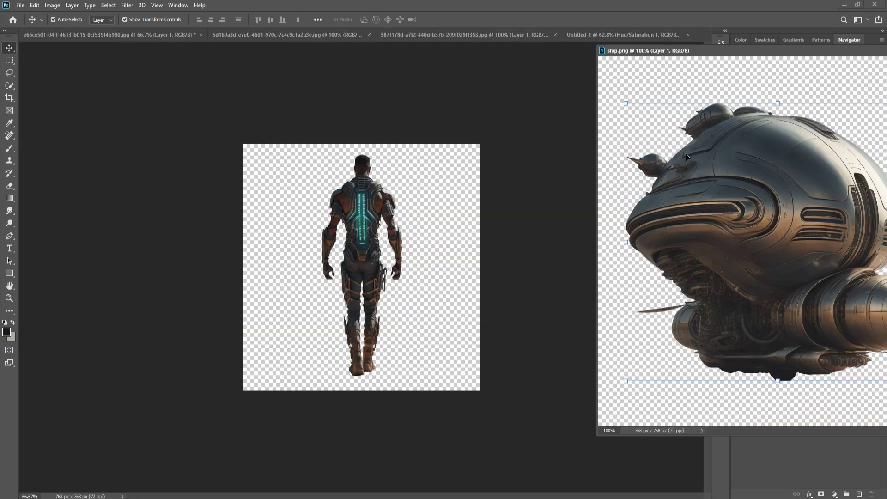
click(583, 35)
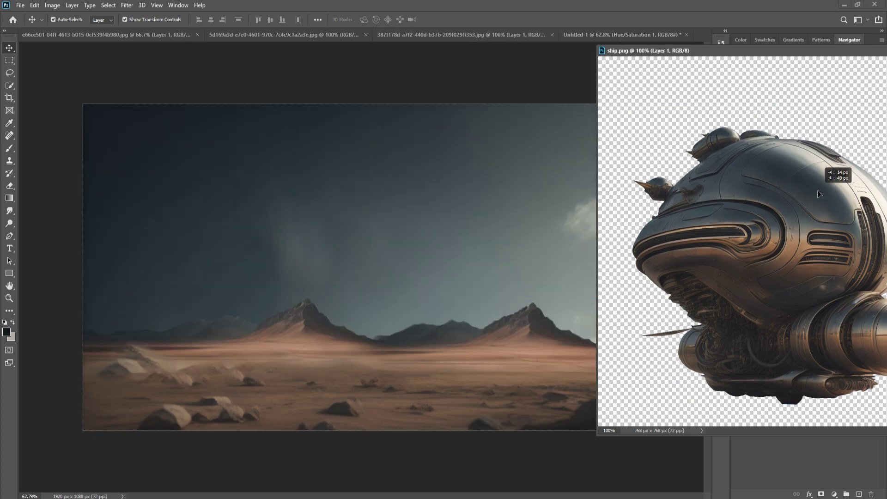
drag(817, 190, 410, 196)
drag(814, 52, 438, 176)
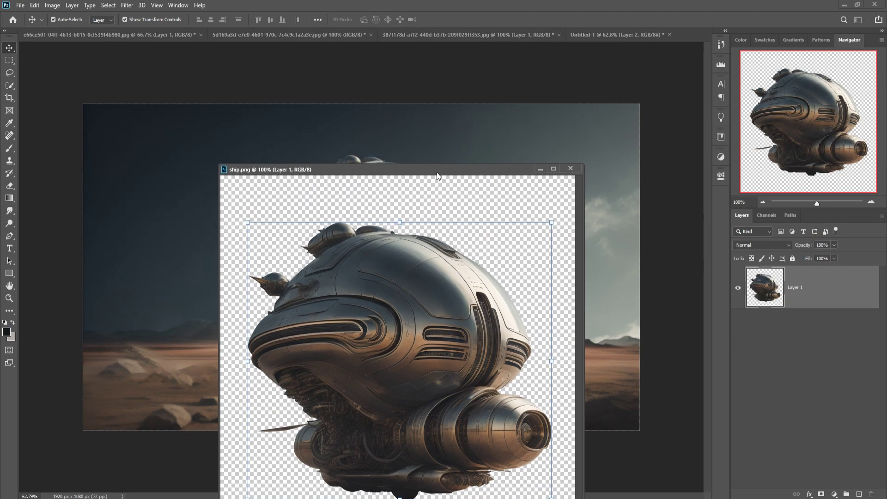
click(539, 168)
Step: Enlarge the ship and lower it to hover centrally just above the ground
drag(406, 202, 356, 202)
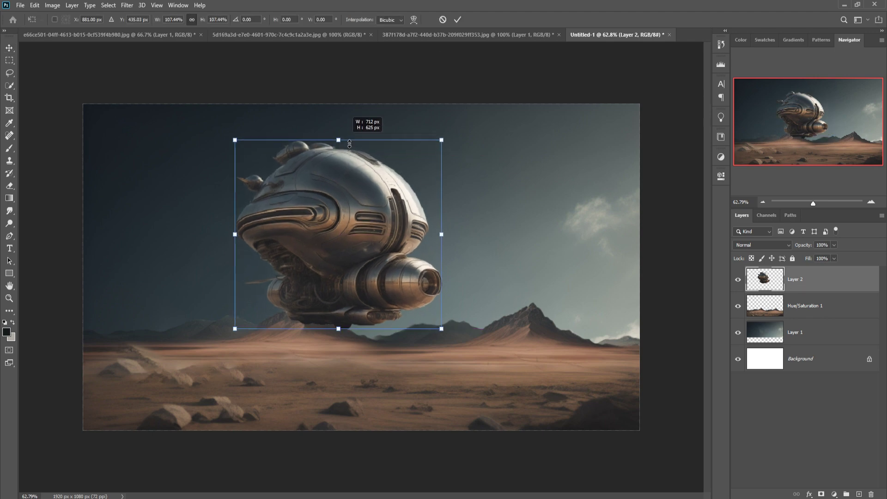
mouse_move(341, 160)
mouse_down()
mouse_move(340, 135)
mouse_move(372, 187)
mouse_up()
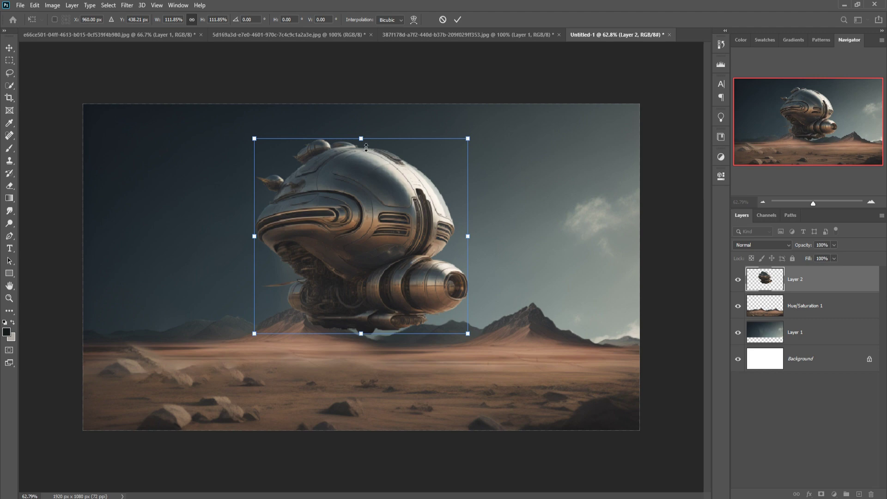
drag(366, 144, 366, 141)
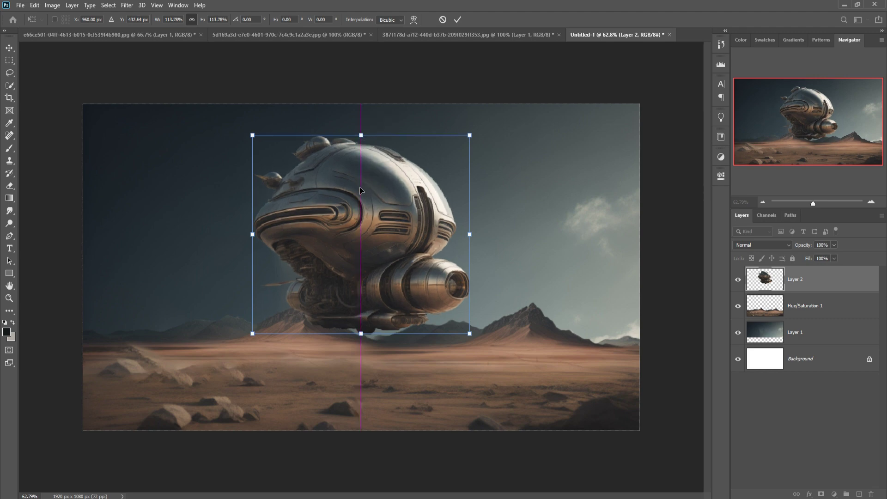
drag(364, 190, 360, 228)
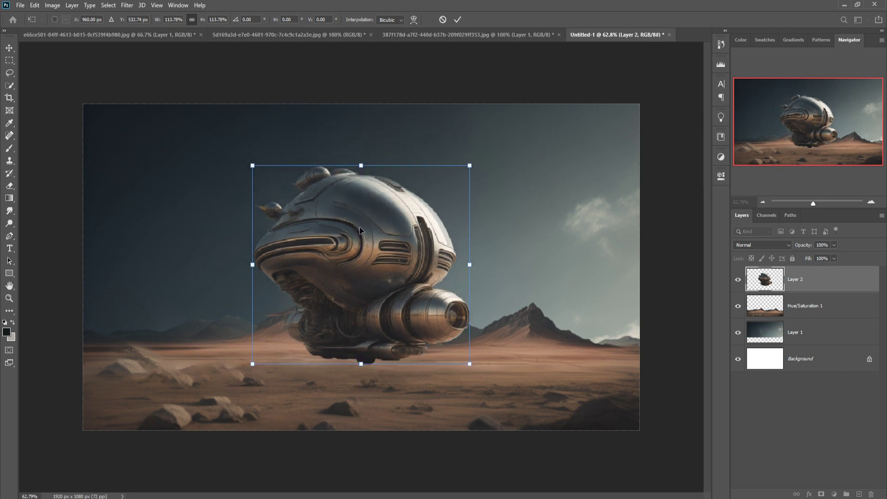
click(456, 21)
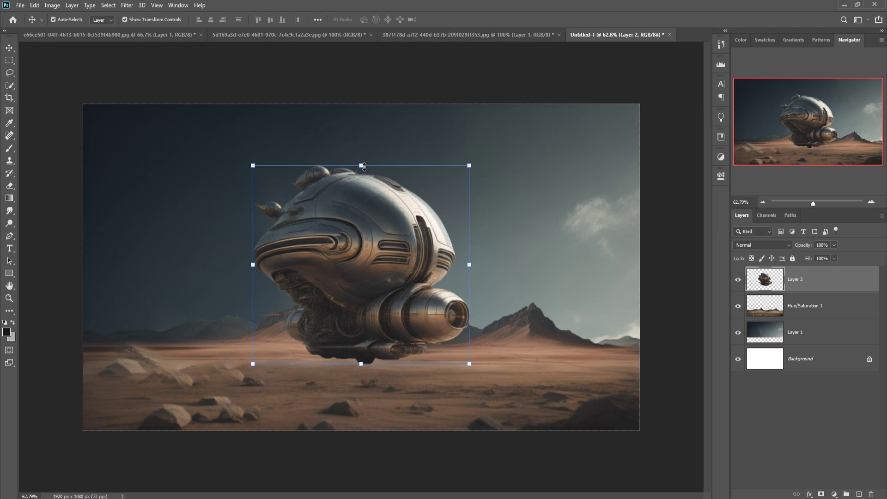
drag(361, 165, 361, 157)
click(457, 20)
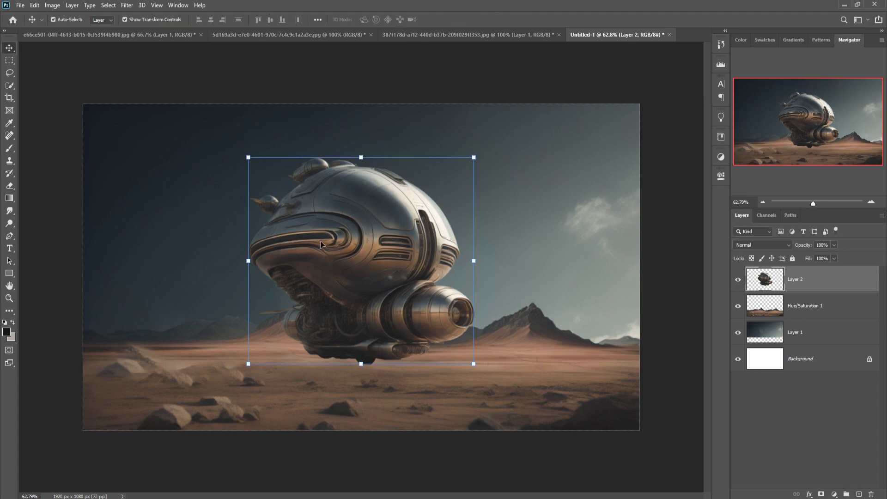
Step: Add a new layer above Hue/Saturation and paint a black brush dab under the ship
click(818, 314)
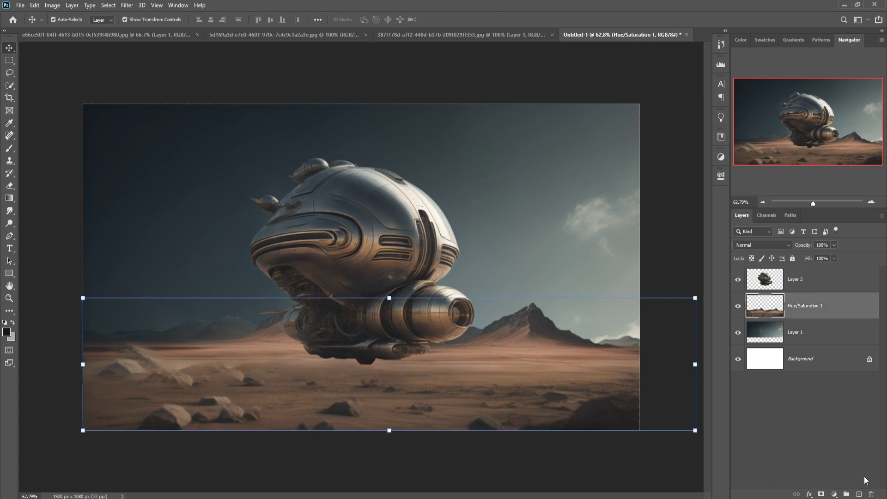
click(859, 494)
click(9, 149)
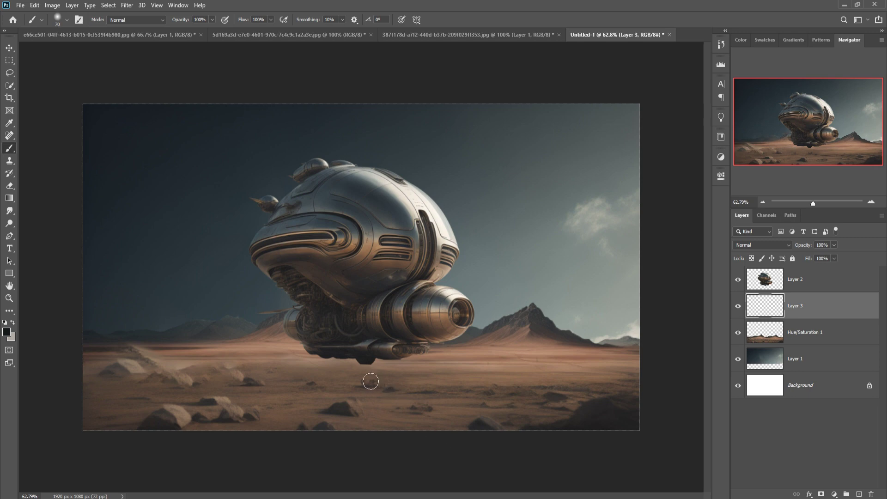
click(361, 373)
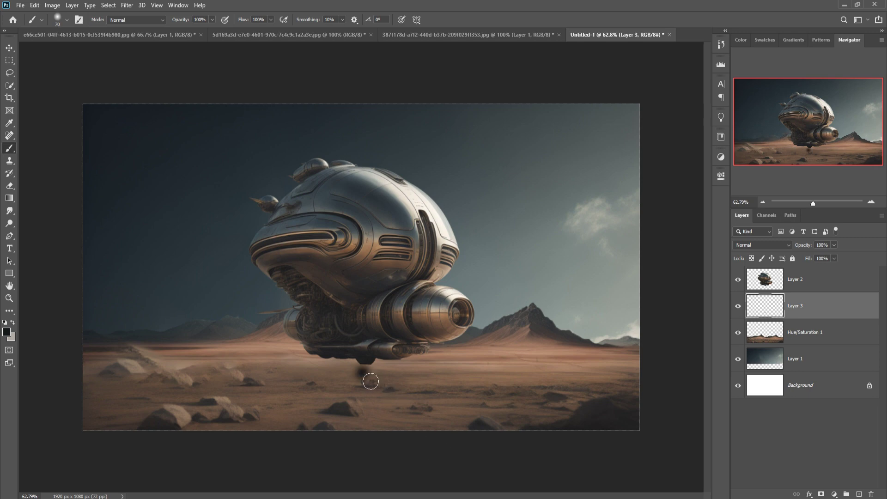
click(10, 48)
Step: Stretch the dab into a wide, flat shadow centred beneath the ship
drag(383, 377, 503, 377)
mouse_move(431, 356)
mouse_down()
mouse_move(432, 363)
mouse_move(370, 368)
mouse_up()
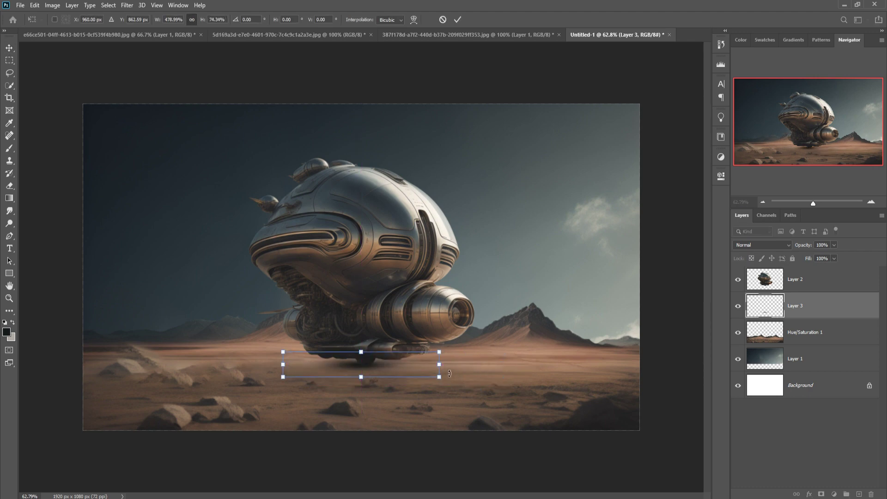
key(Down)
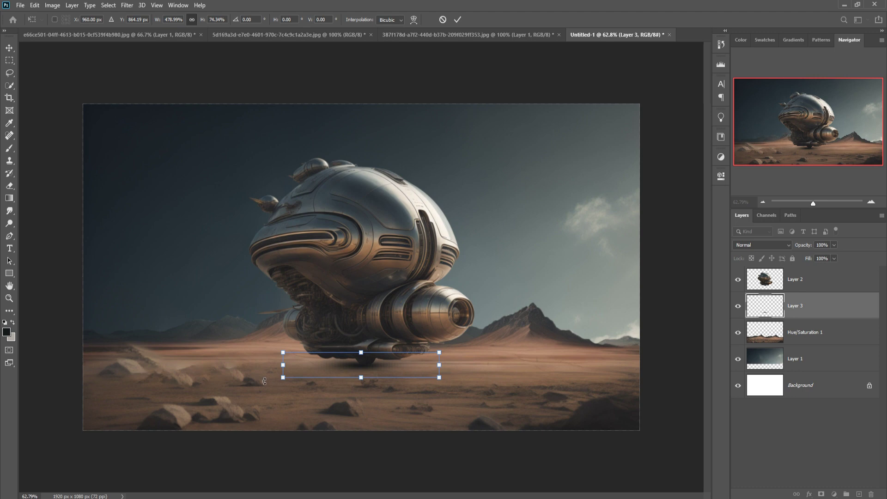
drag(288, 372, 225, 373)
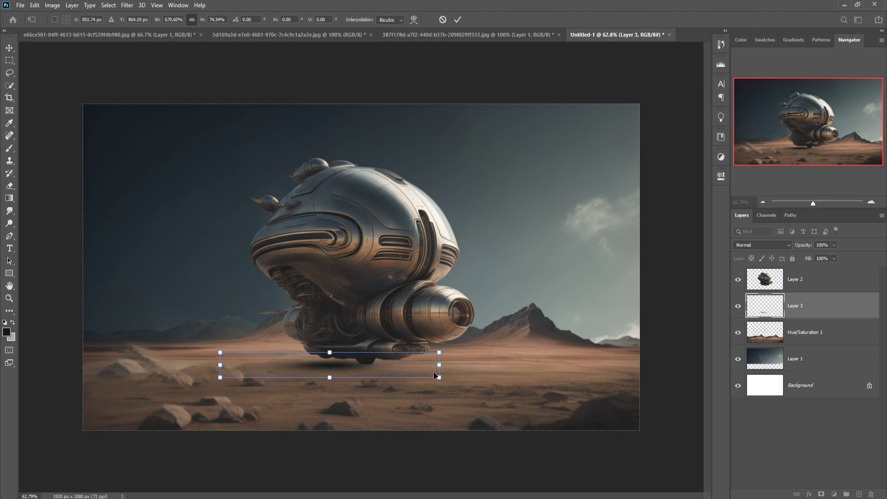
drag(443, 372, 488, 371)
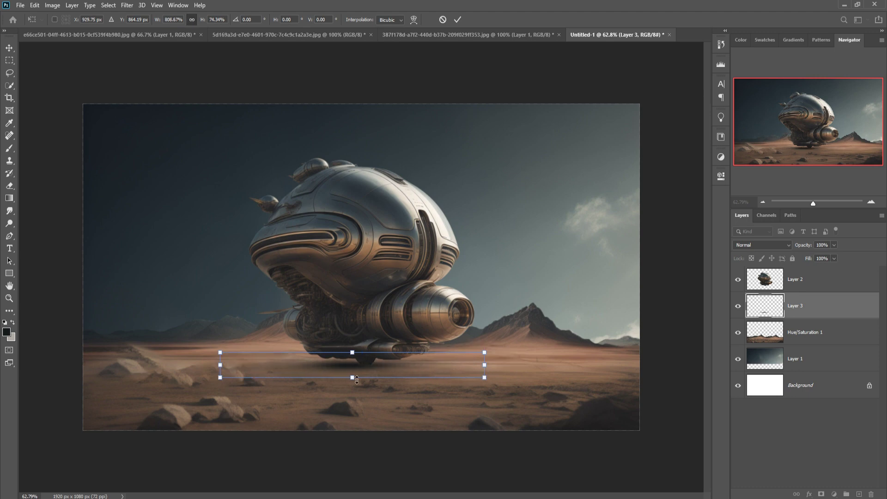
drag(222, 370, 163, 371)
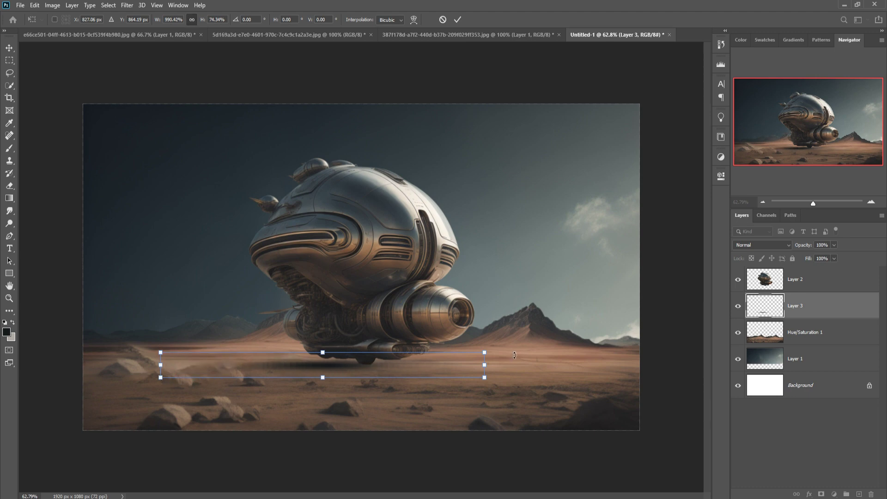
drag(490, 371, 522, 370)
drag(390, 354, 402, 353)
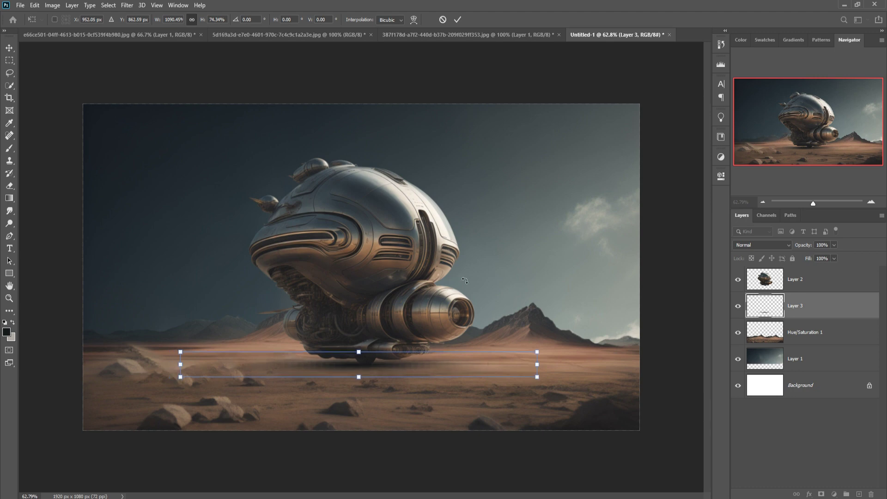
click(457, 19)
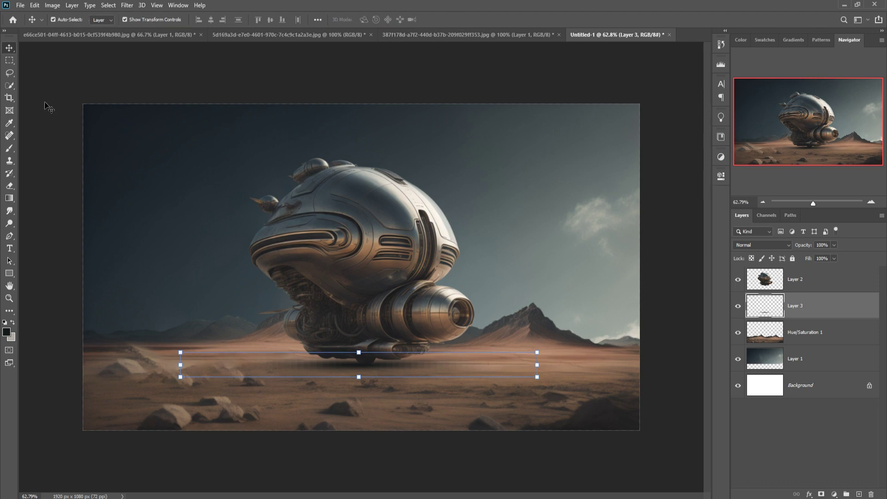
click(58, 218)
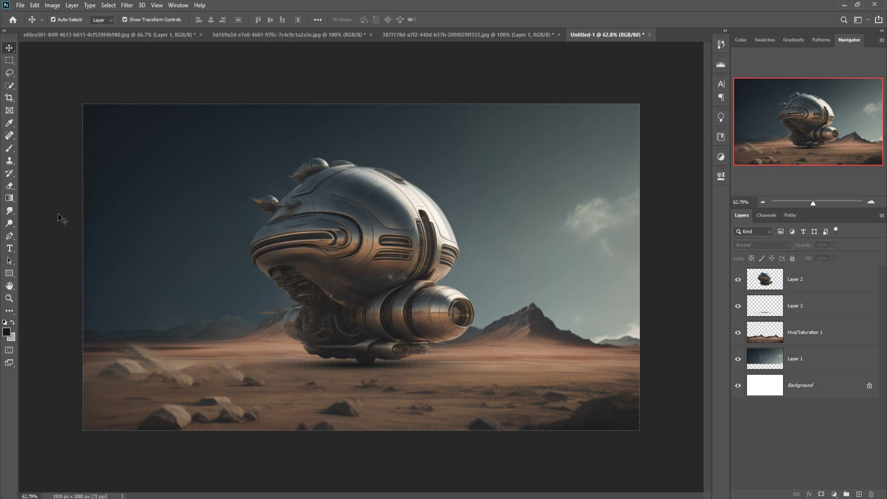
Step: Scale the sky layer (Layer 1) to 1920 px wide so it fits the canvas edges
click(213, 145)
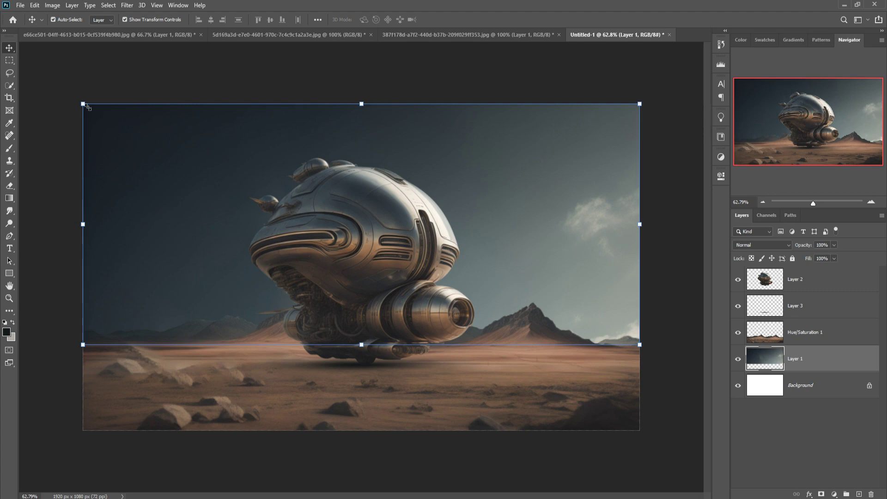
drag(88, 107, 83, 101)
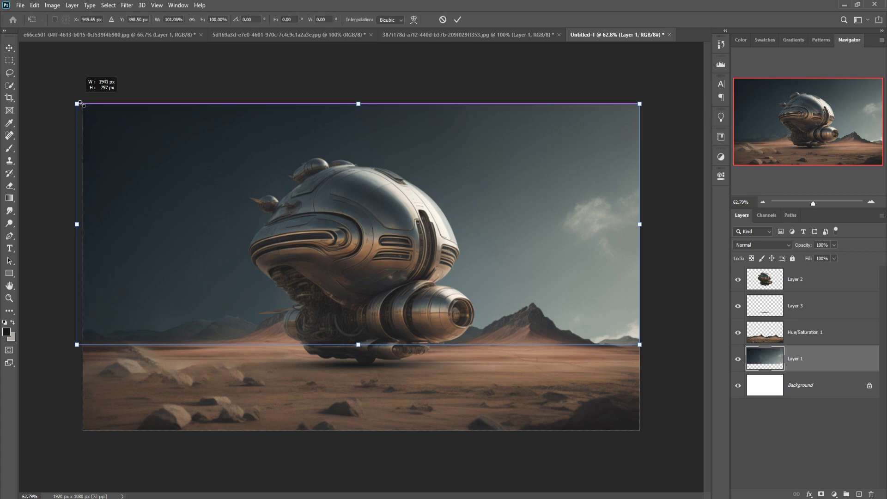
click(458, 20)
drag(80, 102, 83, 104)
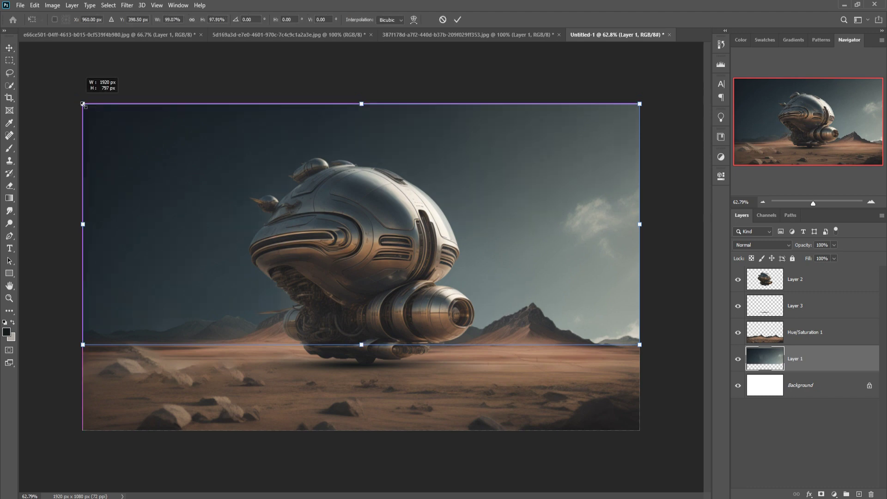
click(453, 19)
click(457, 50)
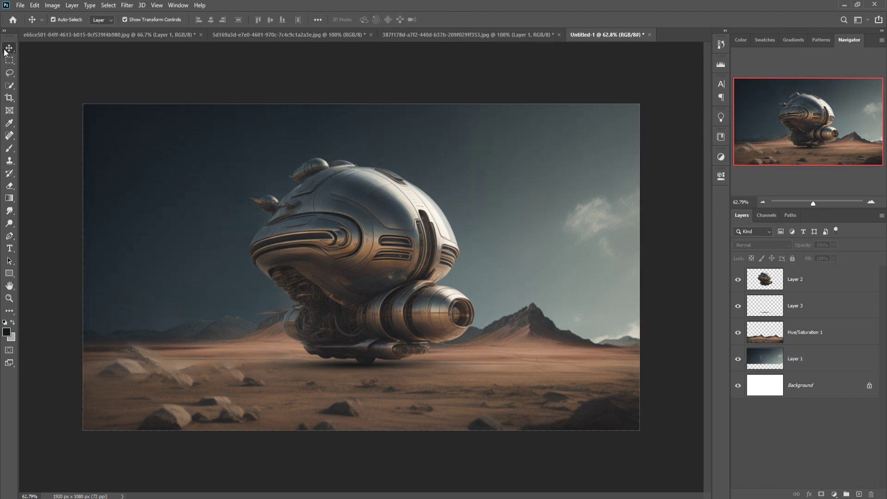
Step: Copy the armored man from his document into the composite above the ship layer
click(398, 212)
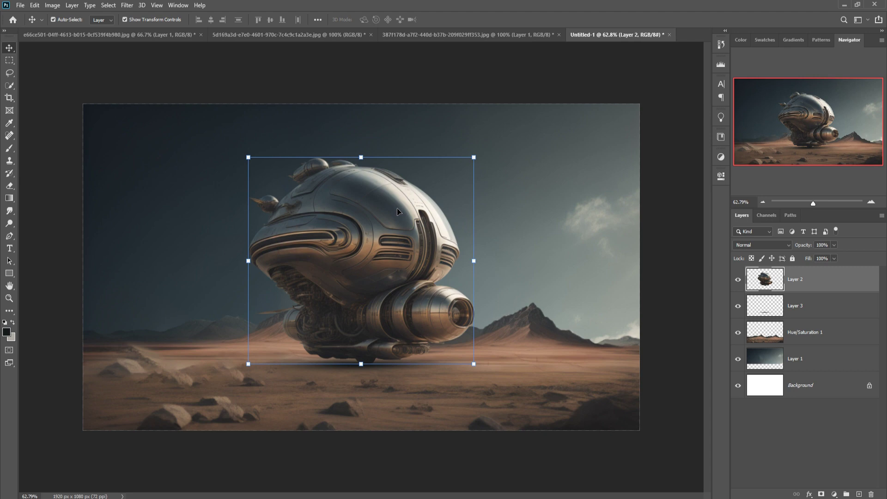
click(115, 35)
drag(115, 34, 577, 125)
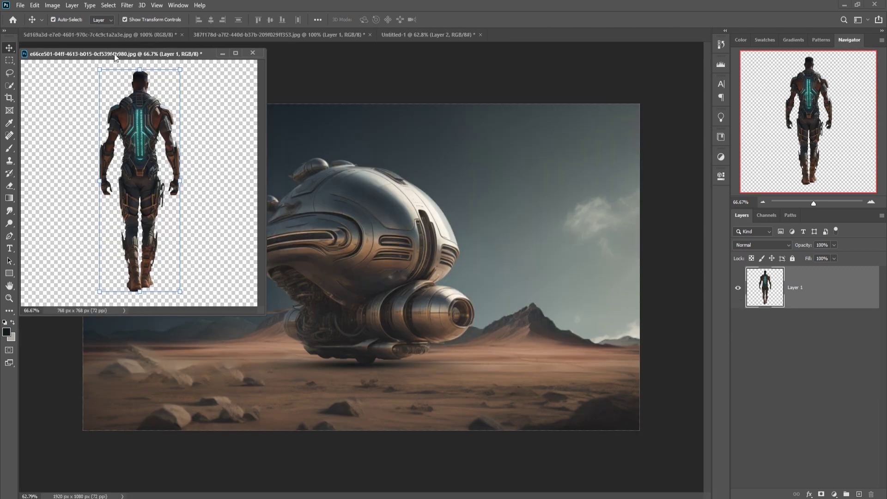
drag(577, 170, 433, 252)
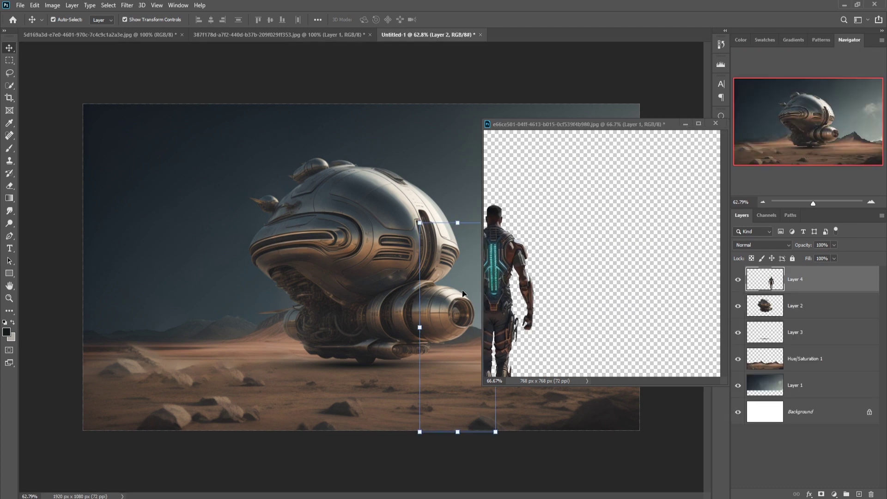
click(684, 125)
Step: Shrink the man and stand him on the desert right of the ship
drag(482, 267, 542, 255)
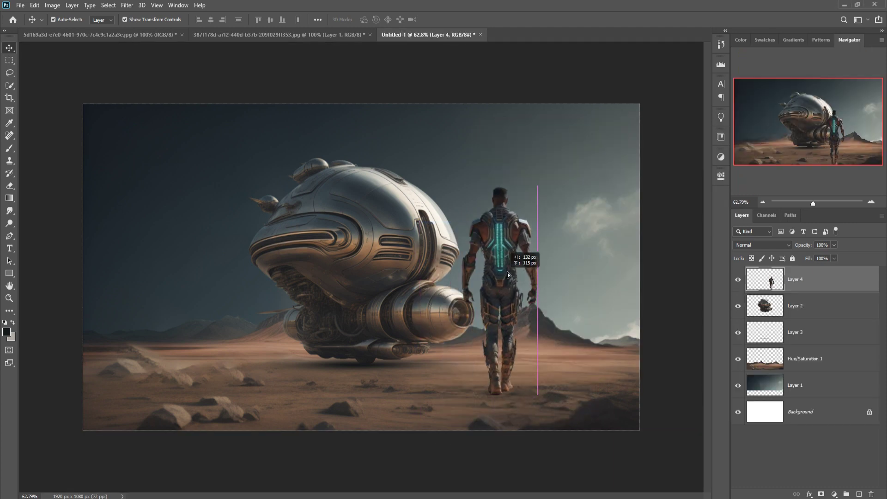
drag(560, 215, 558, 300)
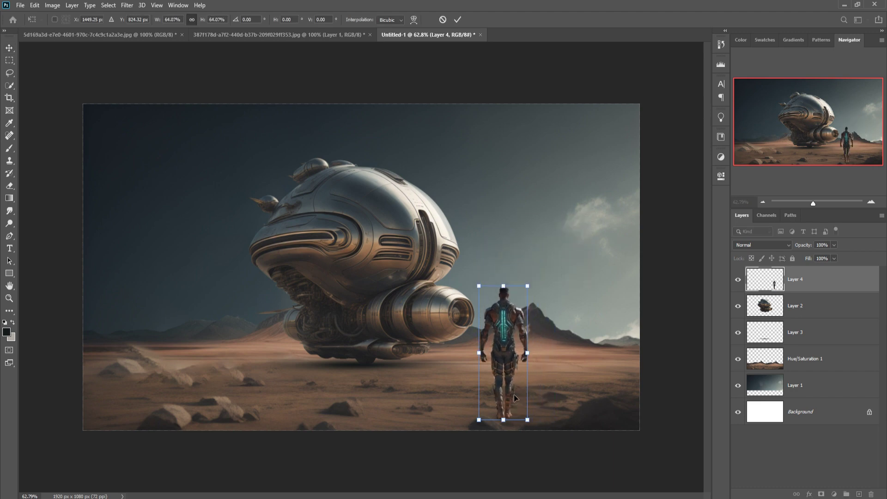
mouse_move(513, 395)
mouse_down()
mouse_move(524, 387)
mouse_move(506, 382)
mouse_up()
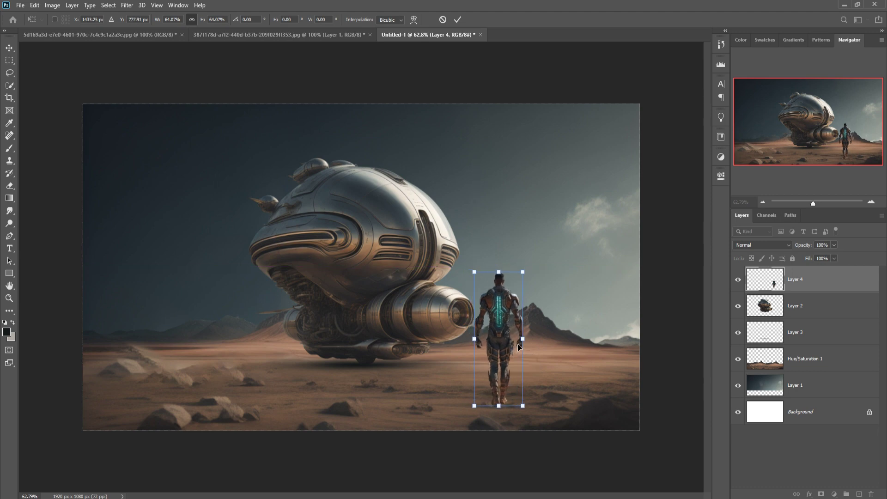
click(458, 19)
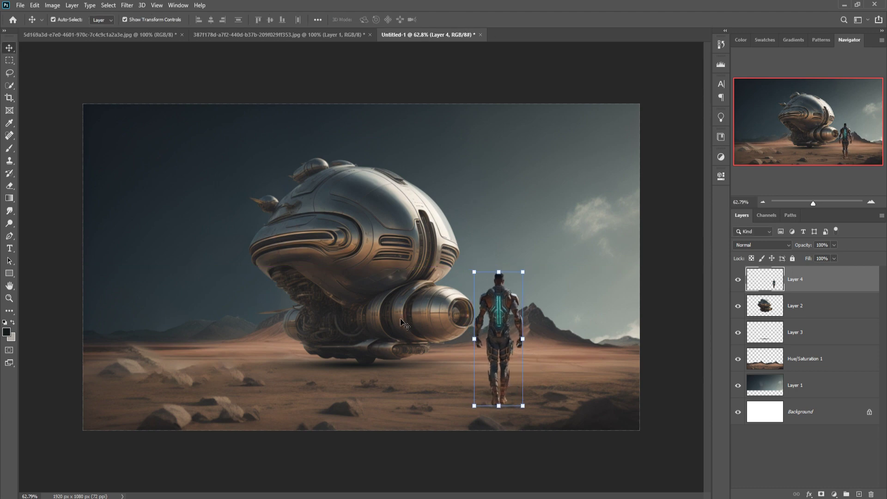
Step: On a new layer above the ship, paint a dark shadow by the man's feet and mask part away
click(827, 307)
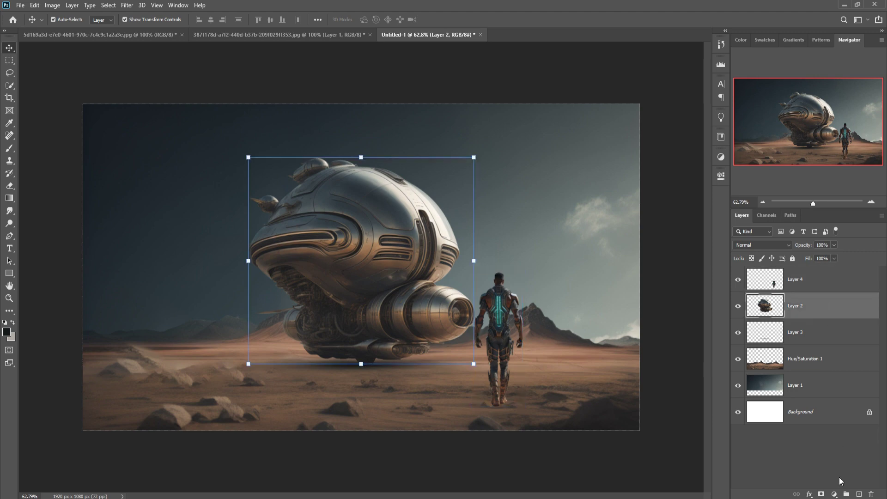
click(859, 494)
key(b)
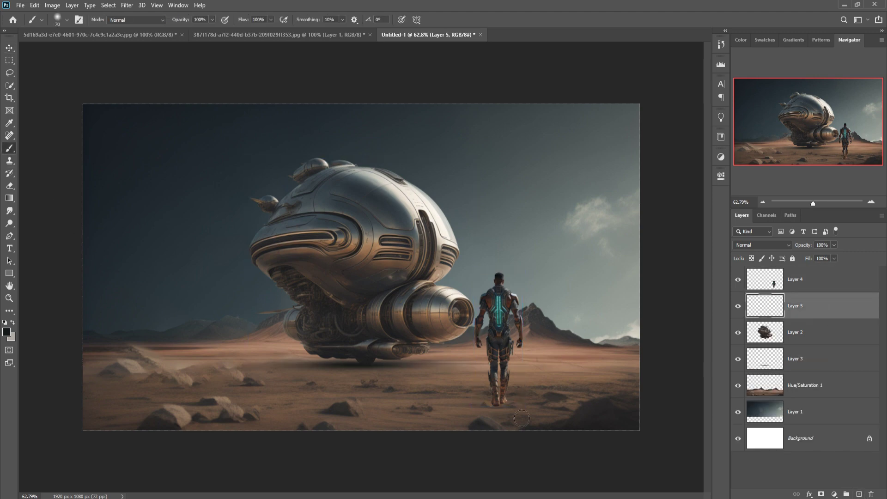
mouse_move(493, 404)
mouse_down()
mouse_move(508, 412)
mouse_move(481, 415)
mouse_up()
click(821, 494)
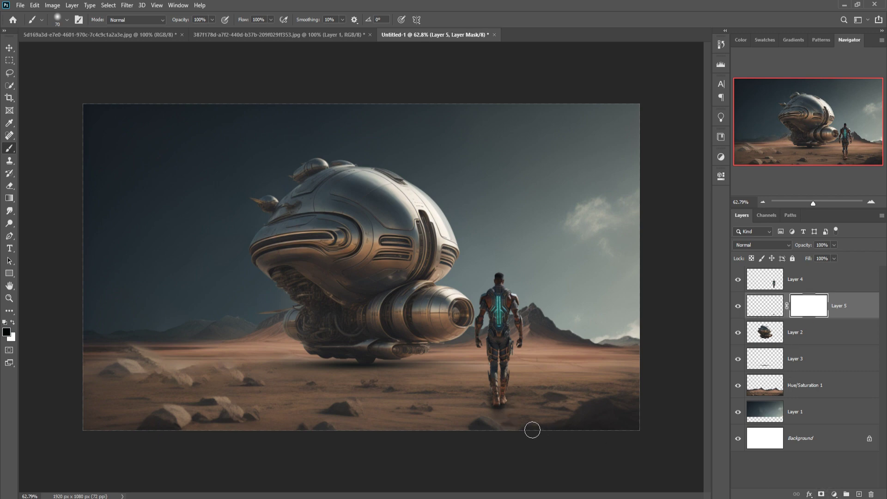
key(bracketleft)
key(bracketleft)
key(bracketleft)
drag(509, 417, 514, 414)
Step: On another new layer, paint a faint low-opacity ground shadow beside the man
click(829, 336)
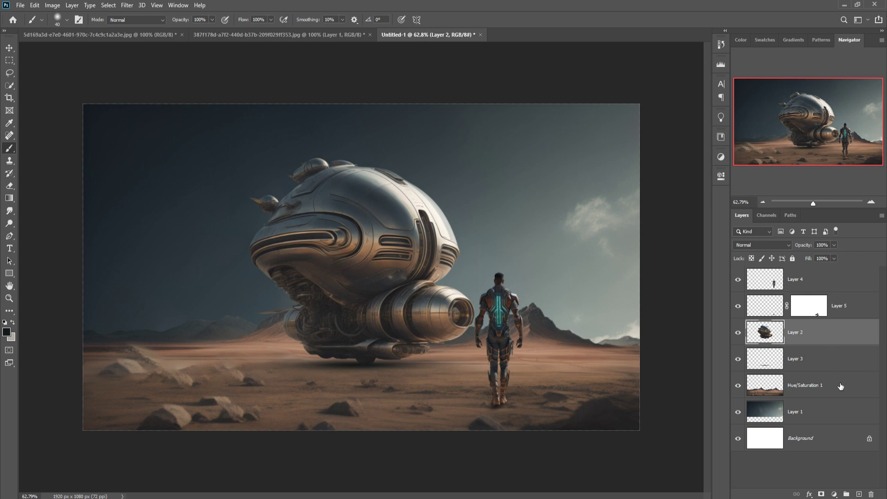
click(860, 494)
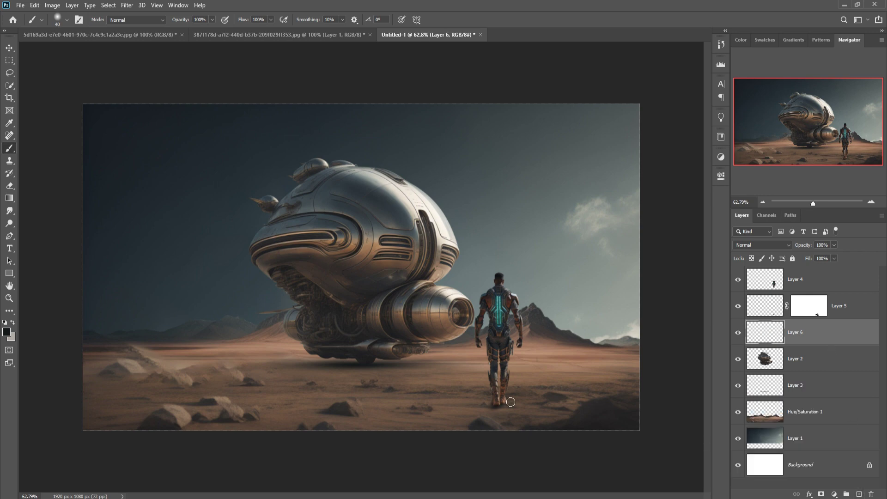
click(212, 19)
drag(213, 30, 160, 36)
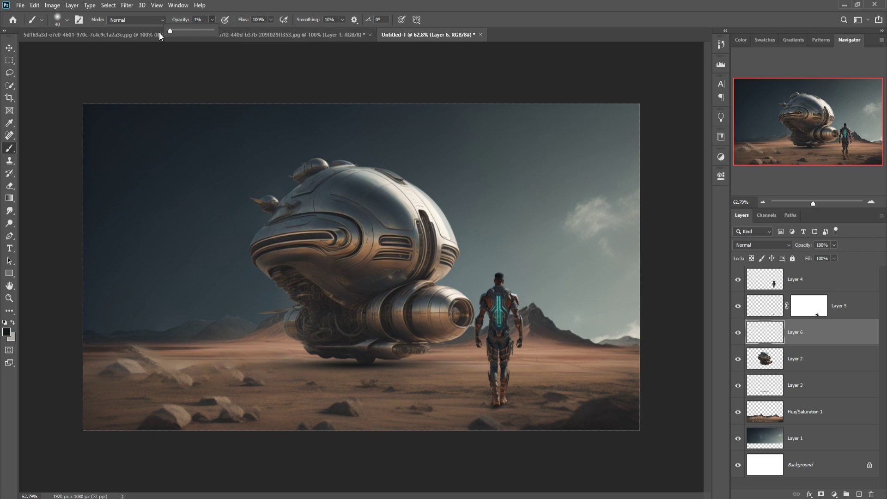
click(492, 405)
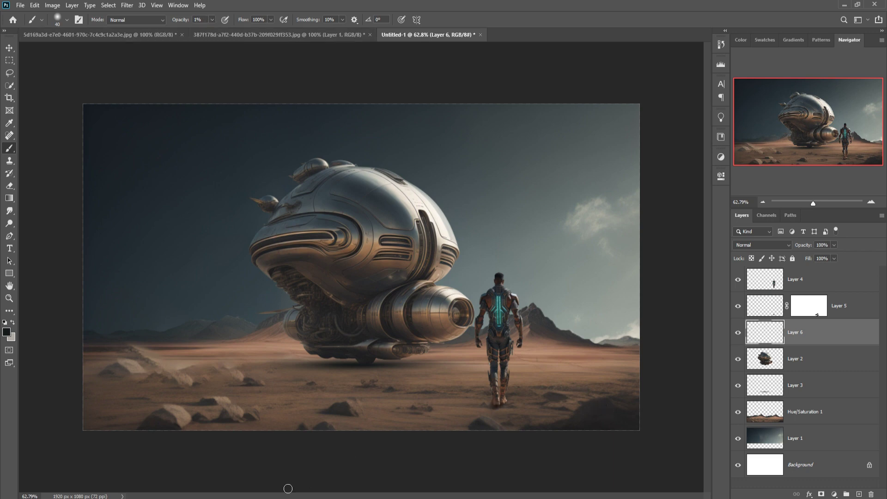
click(212, 19)
drag(210, 31, 219, 31)
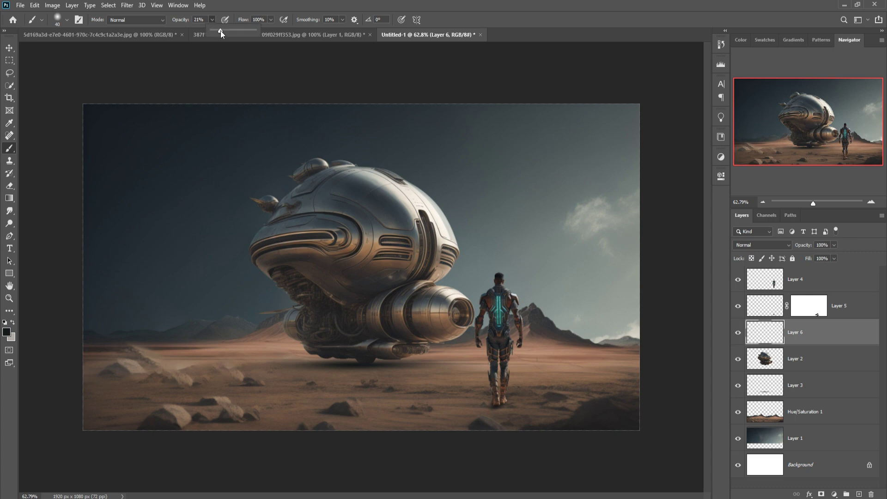
click(499, 409)
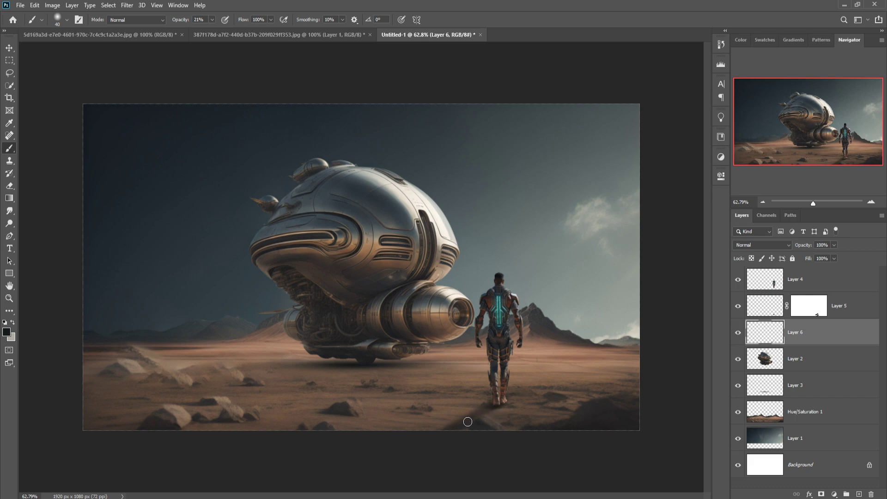
drag(468, 422, 441, 423)
key(v)
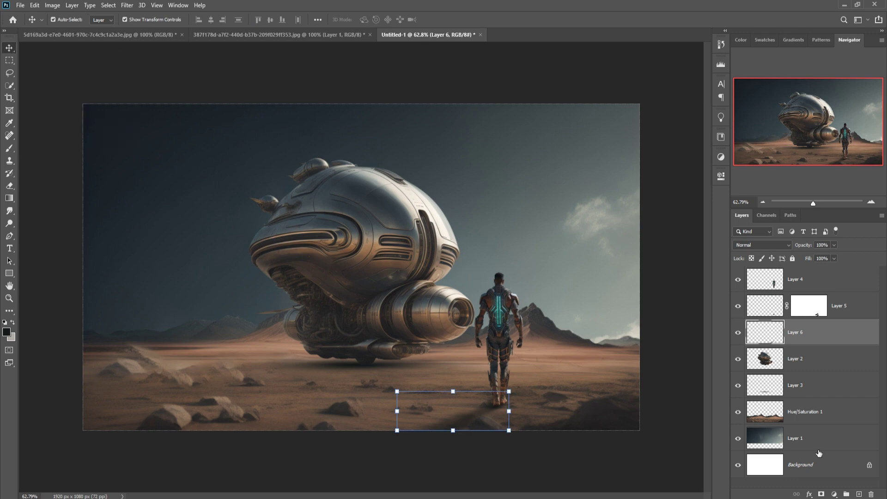
Step: Add a new layer clipped to the armored man's layer
click(830, 282)
click(859, 494)
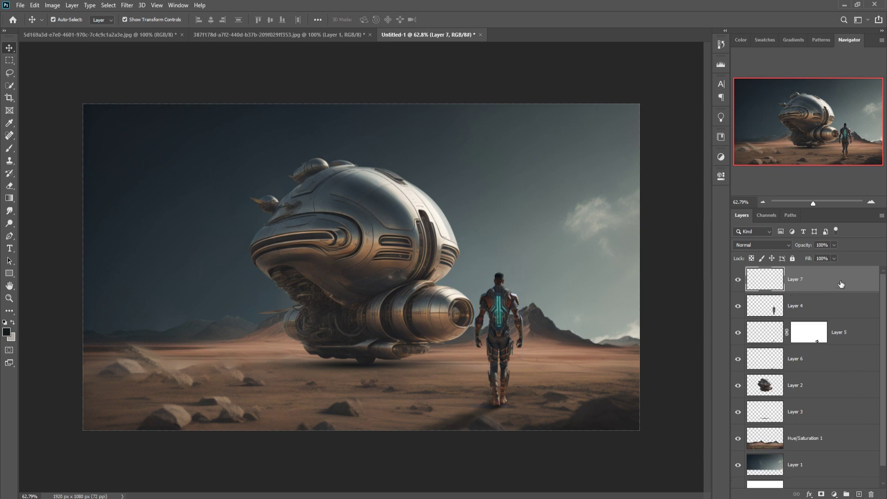
right_click(787, 272)
click(769, 277)
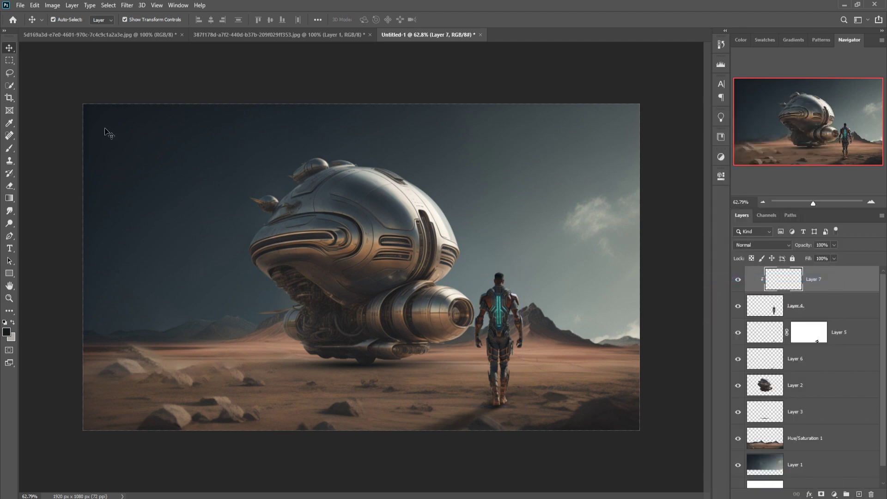
Step: Sample a dark ground colour and shade the man's boots, then fit the image on screen
click(9, 148)
click(6, 332)
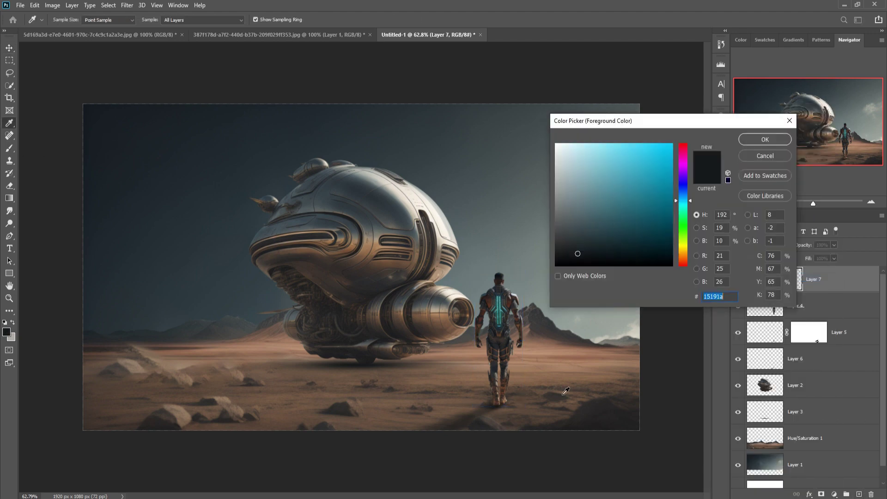
click(602, 416)
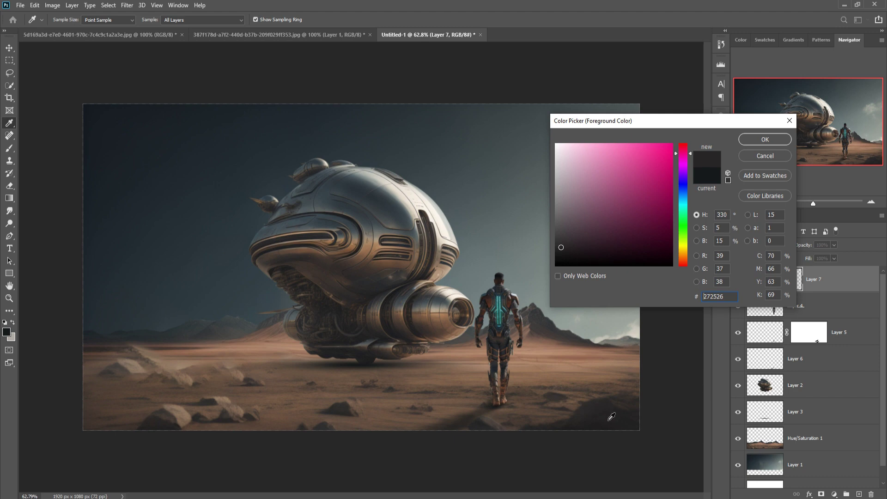
drag(611, 417, 632, 431)
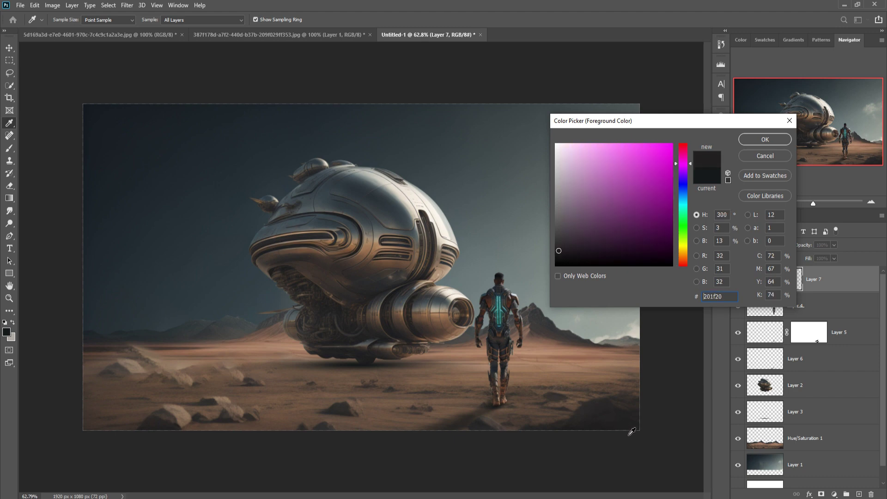
click(765, 139)
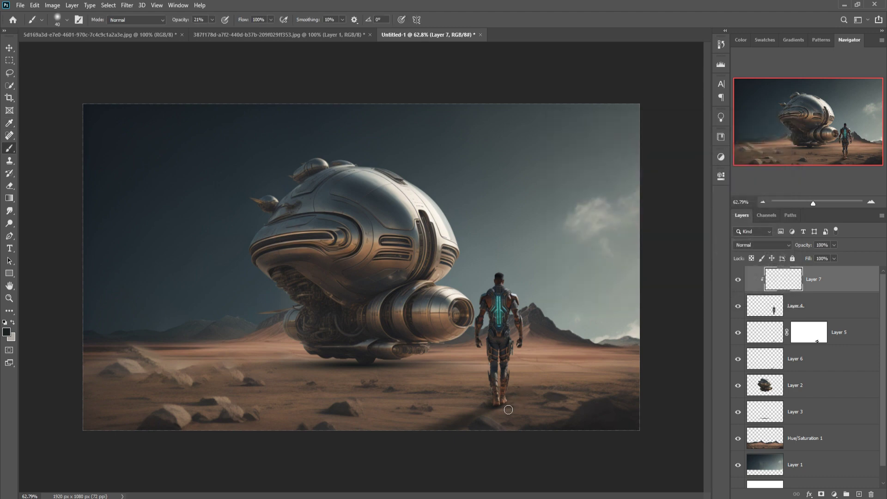
drag(508, 410, 510, 408)
key(ctrl+plus)
key(ctrl+plus)
key(ctrl+plus)
key(ctrl+plus)
drag(615, 383, 283, 76)
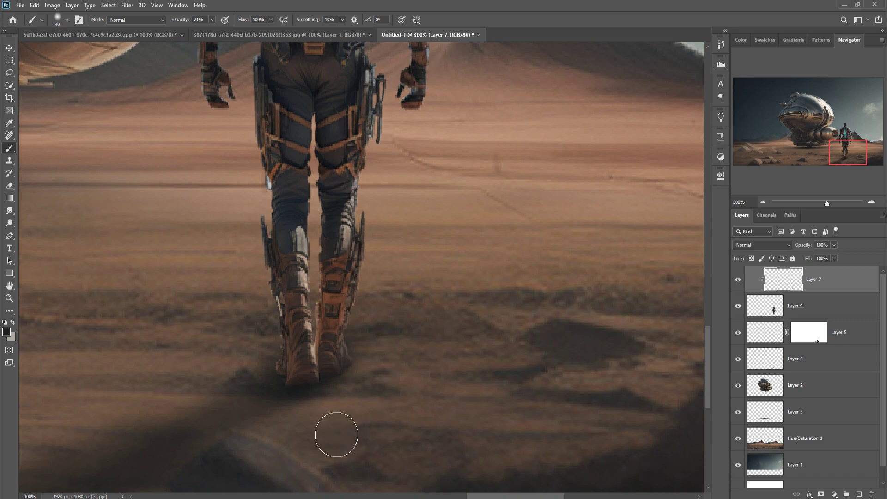
key(v)
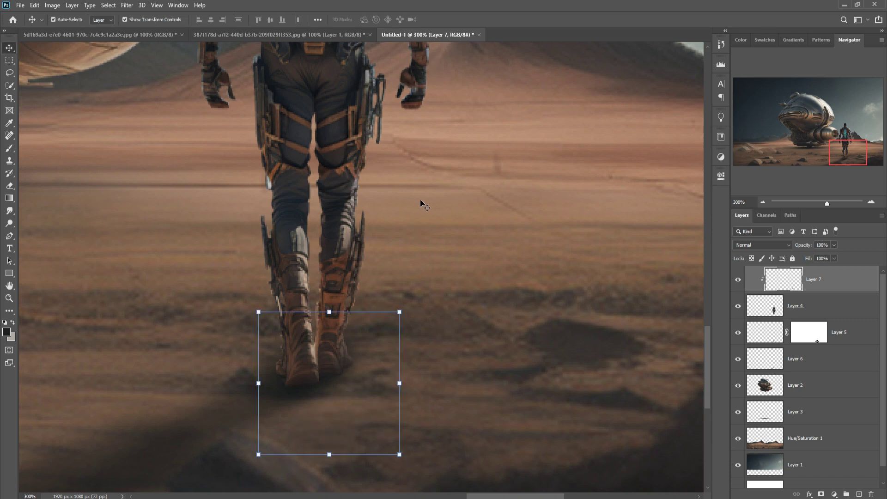
key(ctrl+0)
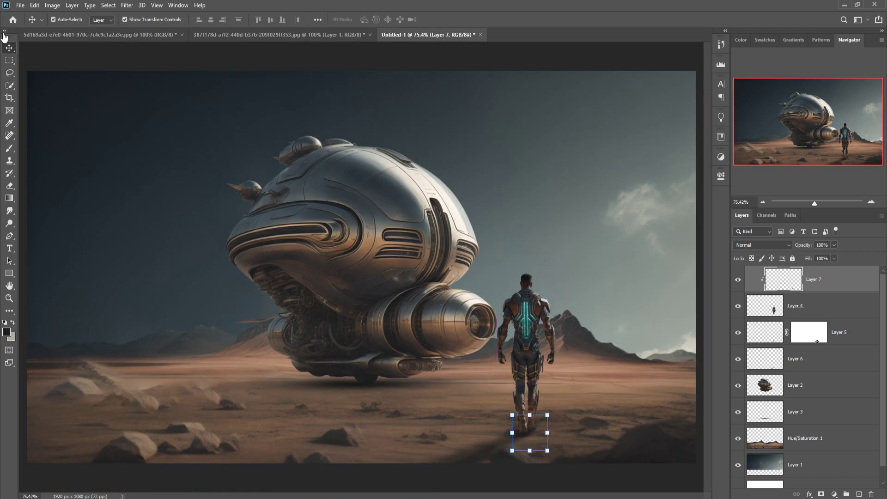
Step: Bring the leaning rock tower into the composite and place it far left beside the ship
click(236, 34)
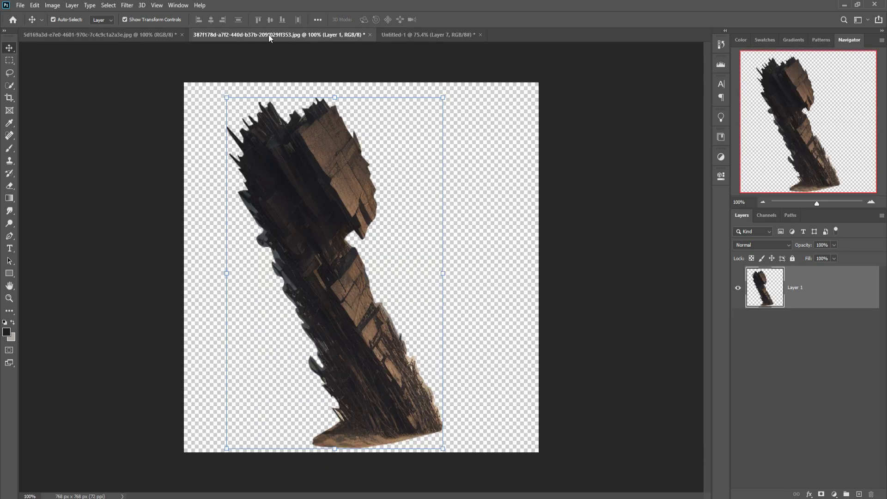
drag(268, 34, 268, 80)
mouse_move(335, 162)
mouse_down()
mouse_move(343, 184)
mouse_move(159, 157)
mouse_up()
click(510, 87)
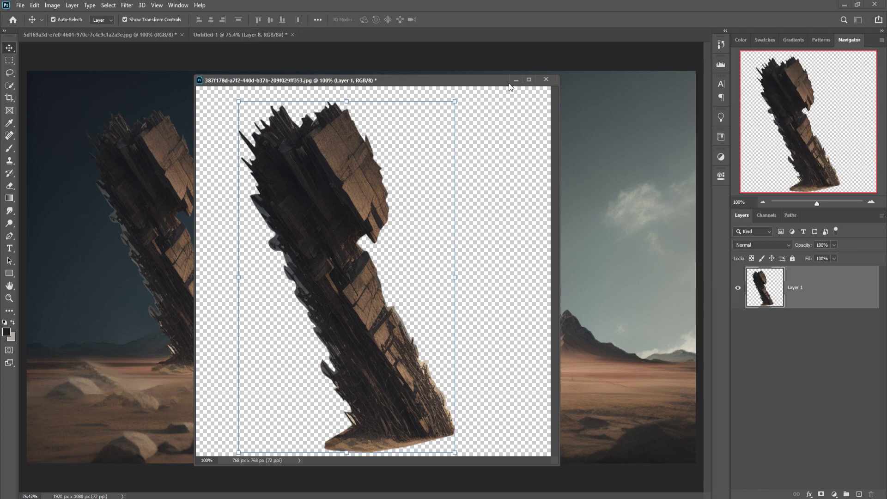
click(515, 81)
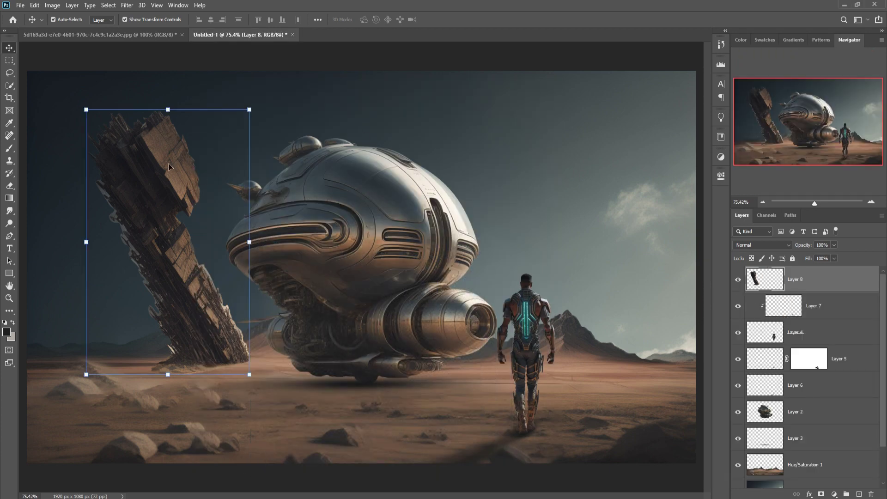
mouse_move(169, 166)
mouse_down()
mouse_move(133, 167)
mouse_move(132, 176)
mouse_up()
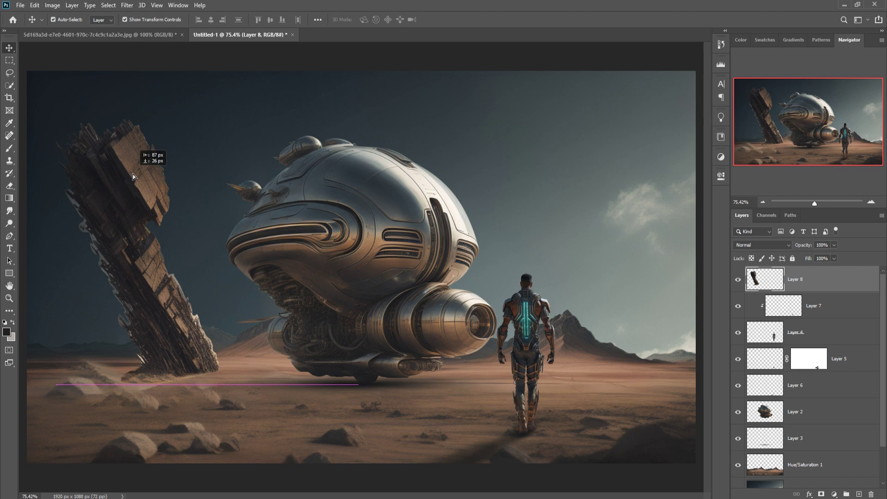
drag(132, 174, 135, 172)
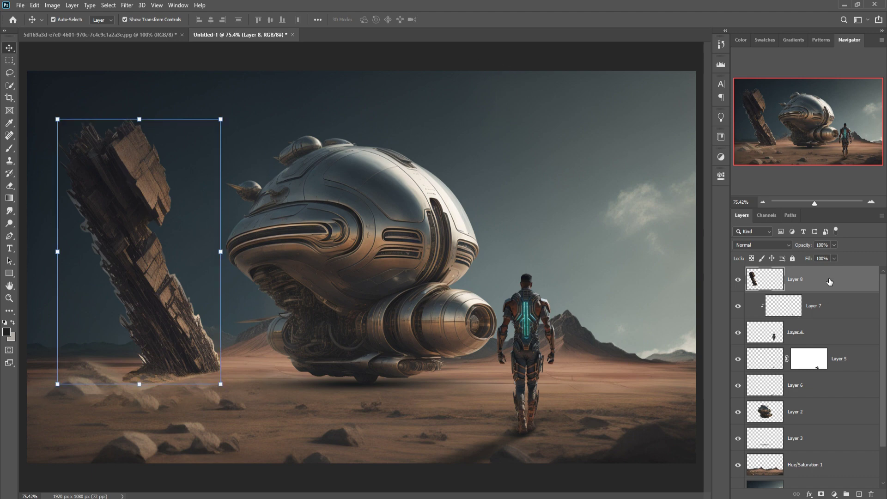
Step: Quick-select the rock tower and begin refining its edge in Select and Mask at 300%
click(10, 85)
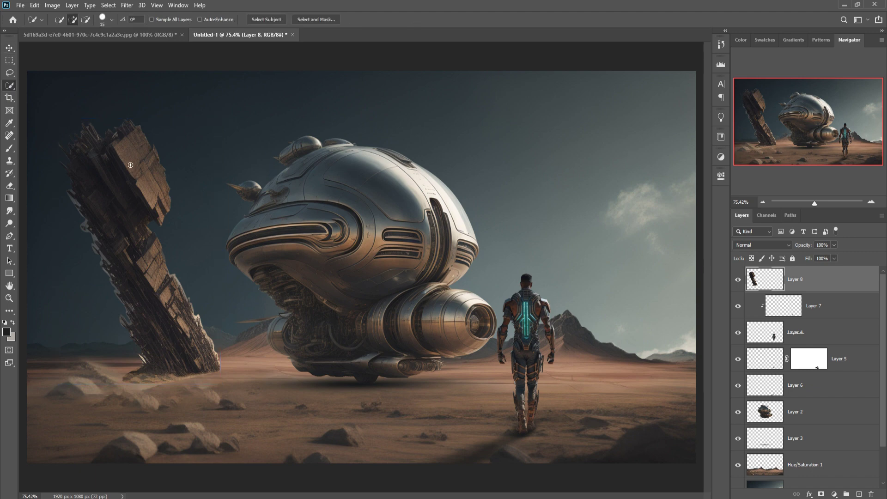
drag(90, 128, 128, 392)
click(315, 19)
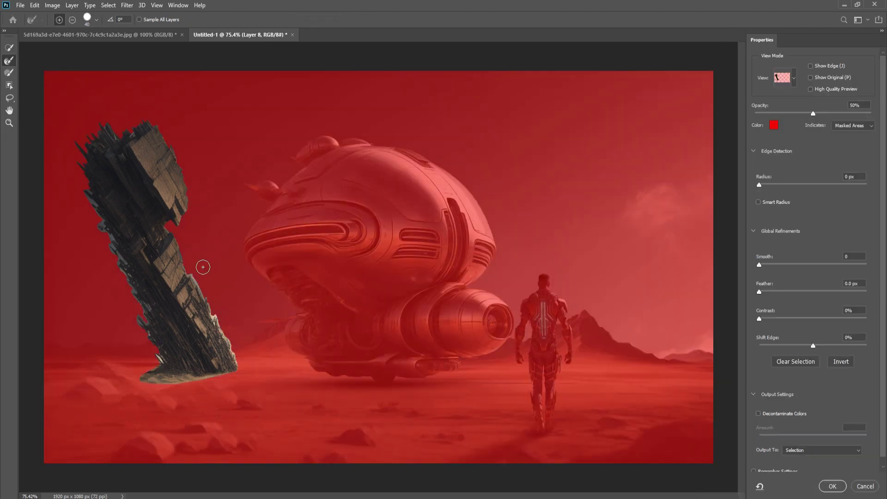
key(ctrl+plus)
key(ctrl+plus)
key(ctrl+plus)
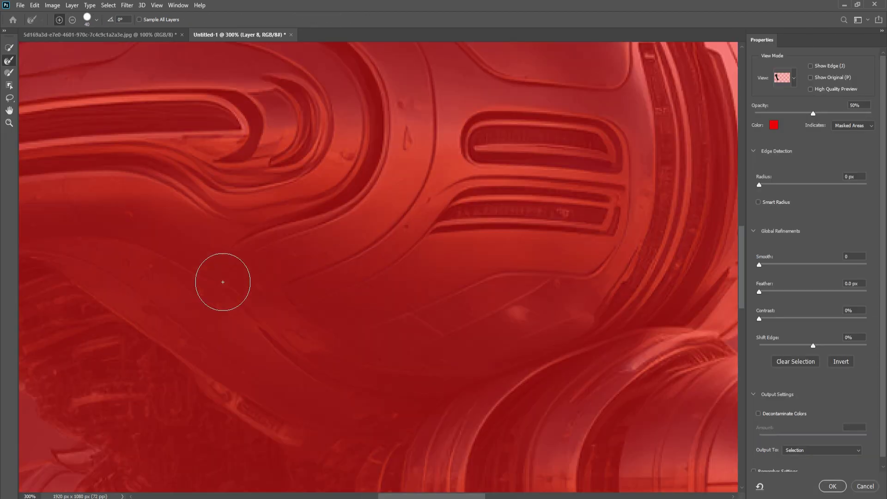
mouse_move(216, 331)
mouse_down()
mouse_move(425, 193)
mouse_move(443, 329)
mouse_move(329, 277)
mouse_up()
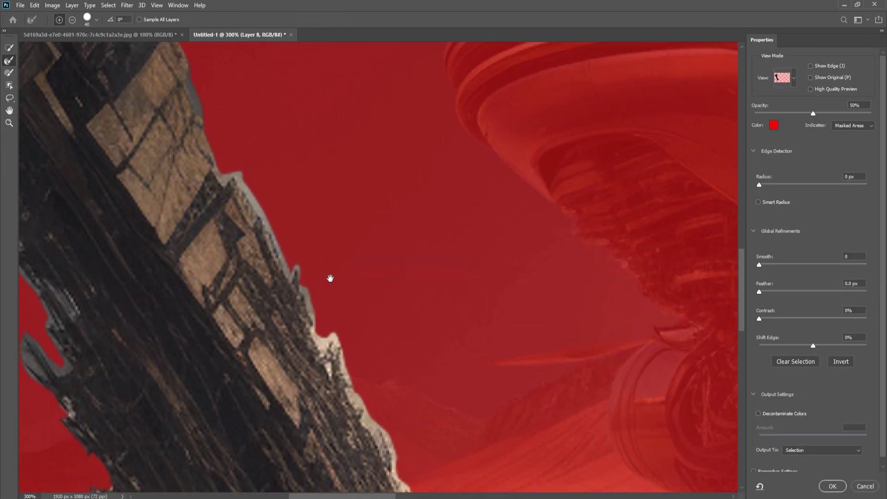
key(bracketleft)
key(bracketleft)
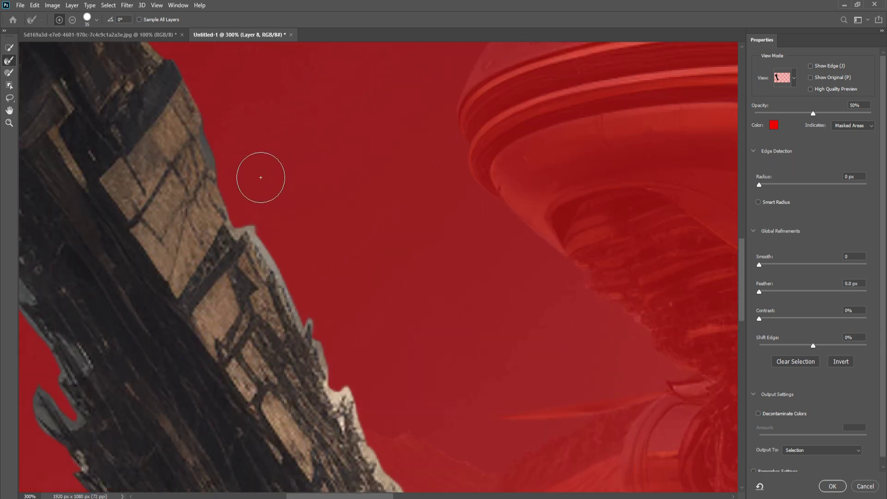
key(bracketleft)
key(bracketleft)
drag(214, 127, 212, 143)
mouse_move(223, 183)
mouse_down()
mouse_move(245, 241)
mouse_move(251, 226)
mouse_move(314, 331)
mouse_move(335, 393)
mouse_move(358, 406)
mouse_up()
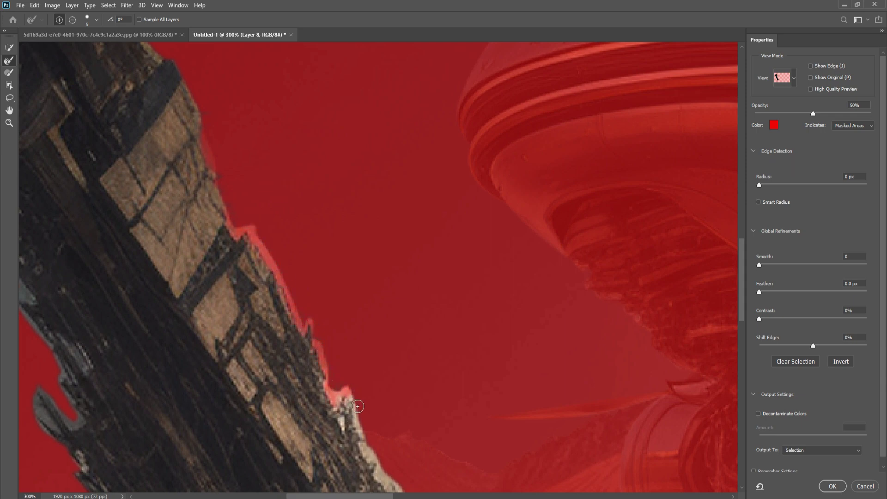
Step: Brush away the grey fringe along the tower's left edge up to the spike tip
mouse_move(392, 356)
mouse_down()
mouse_move(282, 97)
mouse_move(255, 179)
mouse_move(325, 325)
mouse_up()
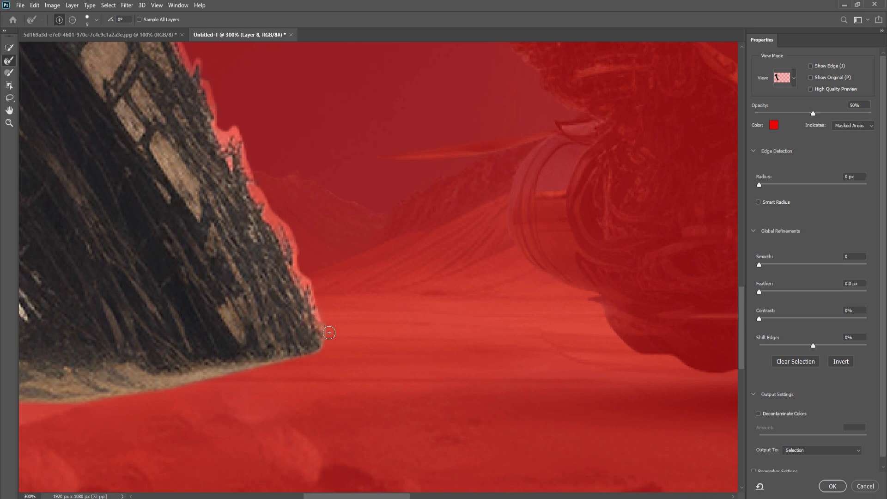
scroll(334, 359, left, 6)
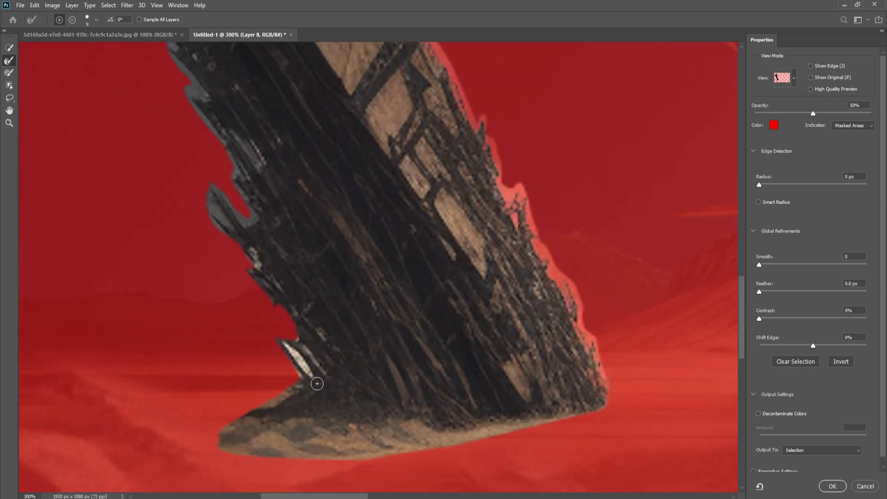
drag(317, 383, 292, 354)
mouse_move(266, 277)
mouse_down()
mouse_move(223, 196)
mouse_move(233, 226)
mouse_move(209, 214)
mouse_up()
mouse_move(239, 180)
mouse_down()
mouse_move(249, 182)
mouse_move(196, 93)
mouse_move(207, 103)
mouse_up()
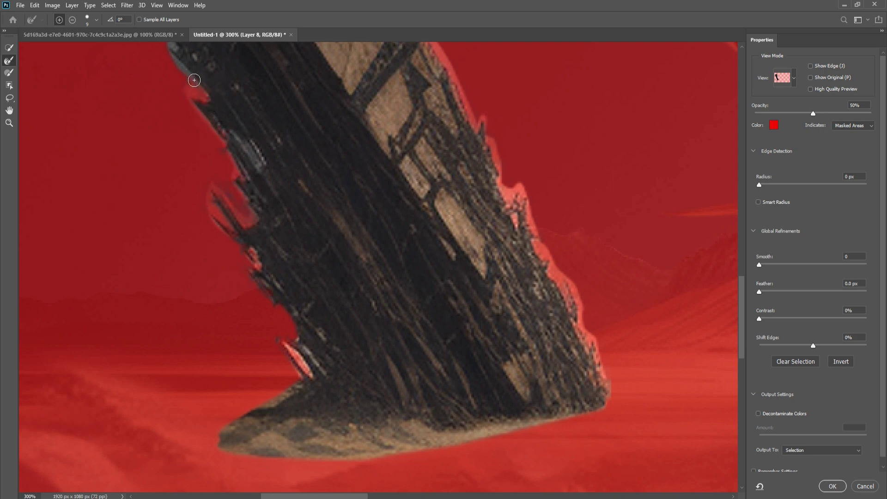
mouse_move(173, 55)
mouse_down()
mouse_move(235, 194)
mouse_move(238, 178)
mouse_move(195, 122)
mouse_move(192, 85)
mouse_move(217, 103)
mouse_move(178, 54)
mouse_move(161, 49)
mouse_move(194, 91)
mouse_up()
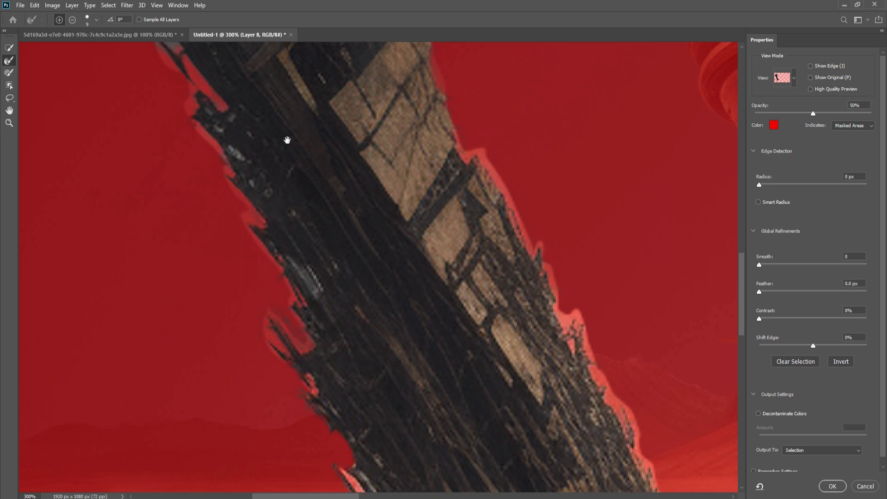
drag(287, 139, 346, 335)
mouse_move(240, 257)
mouse_down()
mouse_move(237, 231)
mouse_move(251, 247)
mouse_move(230, 190)
mouse_move(259, 230)
mouse_move(211, 175)
mouse_move(202, 184)
mouse_move(200, 152)
mouse_move(211, 155)
mouse_up()
drag(193, 122, 164, 63)
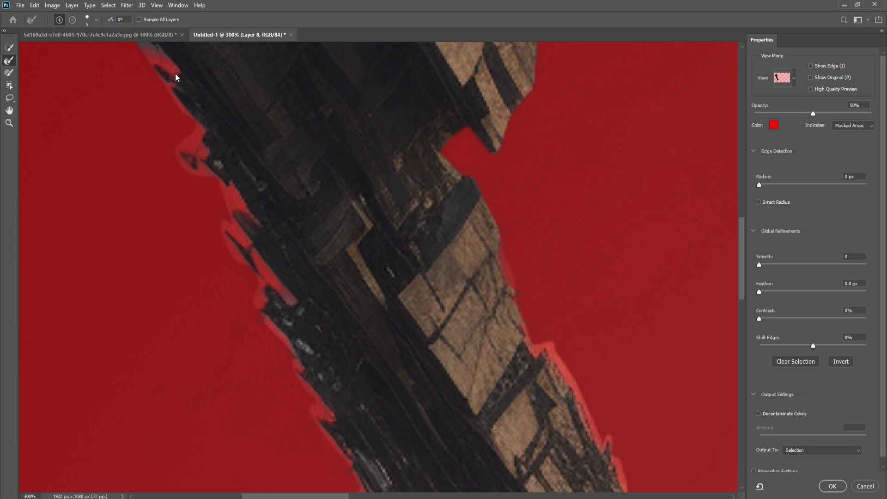
drag(183, 94, 285, 367)
mouse_move(254, 321)
mouse_down()
mouse_move(258, 332)
mouse_move(237, 303)
mouse_move(268, 333)
mouse_move(259, 303)
mouse_up()
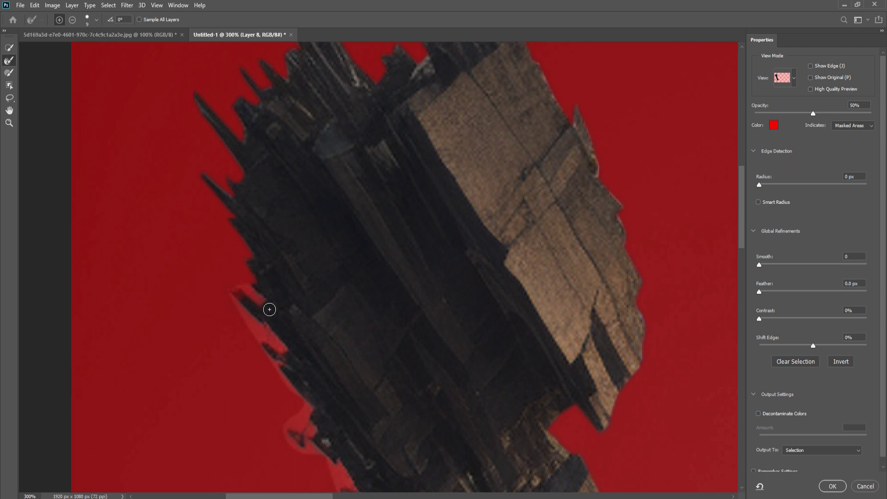
drag(262, 248, 273, 376)
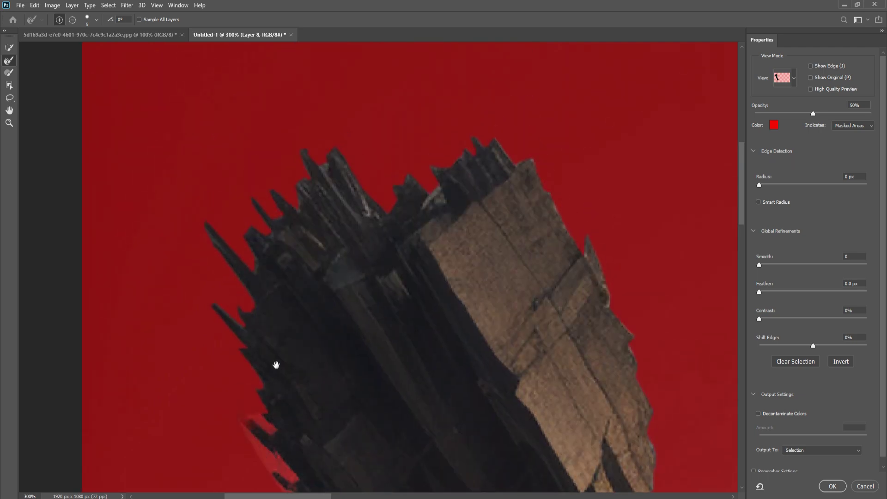
drag(327, 164, 305, 141)
Step: Apply the refinement with Decontaminate Colors at 100% output to a new layer, then fit the view
click(758, 413)
drag(636, 402, 568, 217)
drag(556, 314, 538, 248)
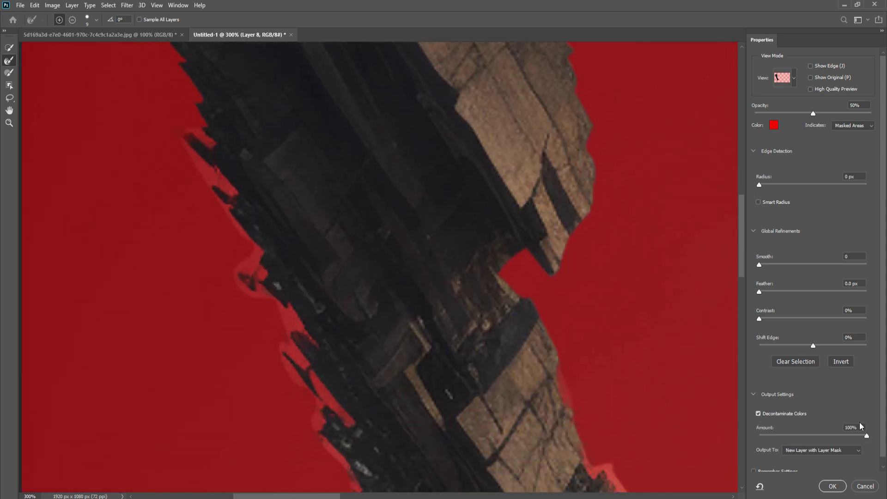
click(833, 451)
click(808, 469)
click(827, 488)
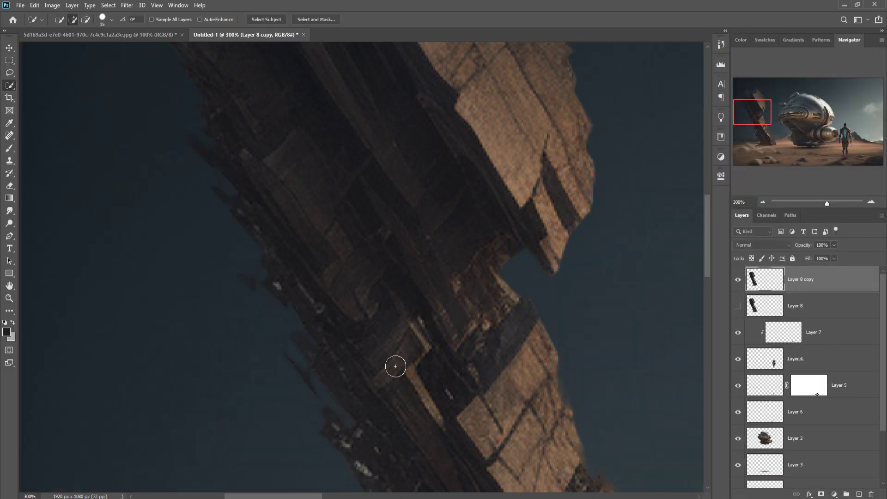
click(10, 48)
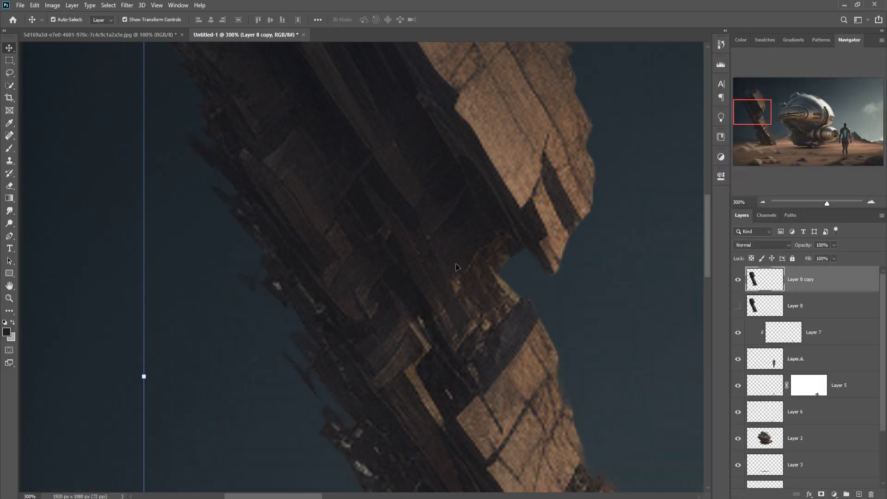
mouse_move(514, 386)
mouse_down()
mouse_move(500, 206)
mouse_move(347, 184)
mouse_up()
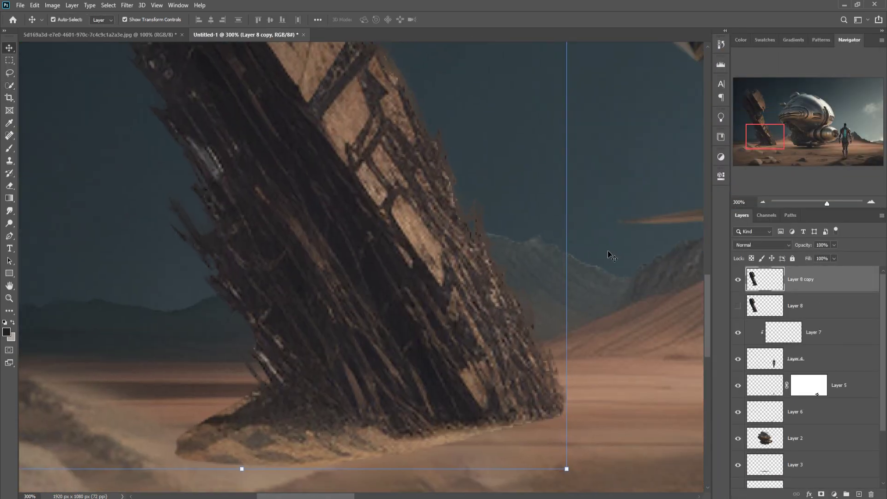
key(ctrl+0)
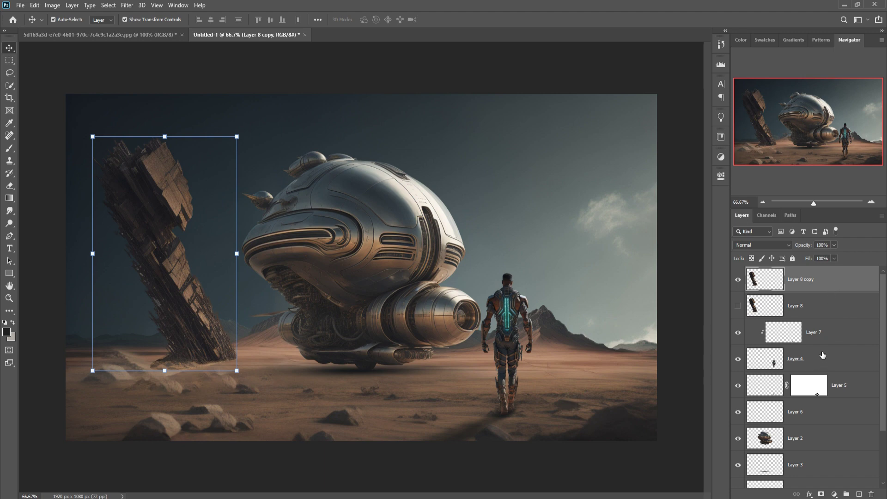
Step: Mask the tower copy's base softly into the ground, then add a new layer above Layer 8
click(821, 494)
key(b)
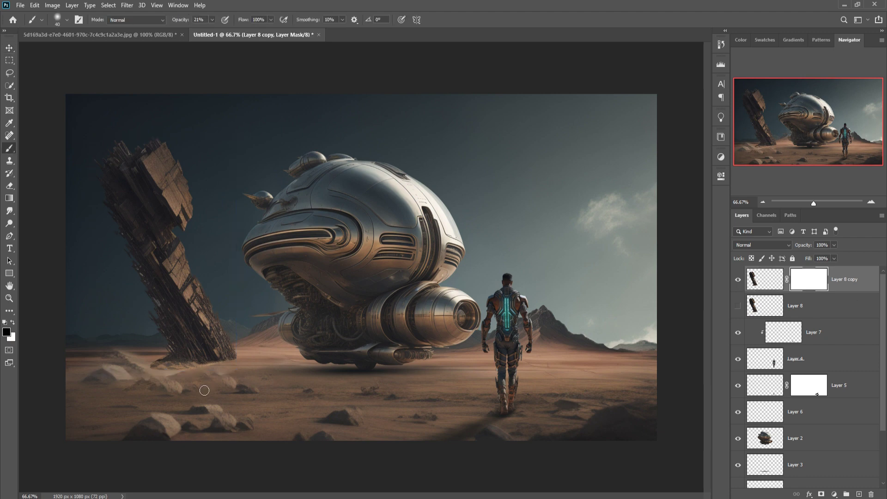
key(bracketright)
key(bracketright)
key(bracketright)
mouse_move(200, 386)
mouse_down()
mouse_move(178, 393)
mouse_move(208, 376)
mouse_move(160, 380)
mouse_up()
drag(188, 382, 214, 379)
mouse_move(250, 383)
mouse_down()
mouse_move(183, 389)
mouse_move(222, 395)
mouse_move(183, 385)
mouse_move(179, 396)
mouse_up()
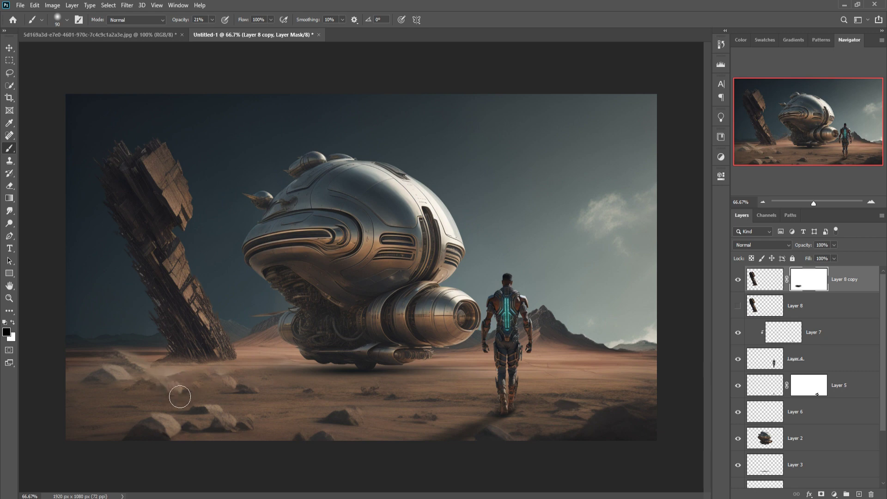
click(804, 306)
click(859, 494)
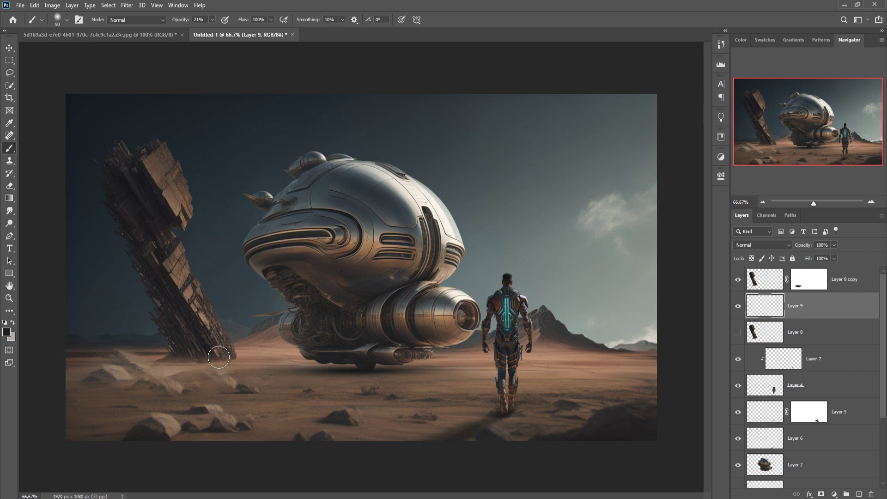
Step: Paint soft dark shadow strokes on Layer 9 across the ground left of the tower base
key(bracketleft)
key(bracketleft)
drag(214, 358, 18, 382)
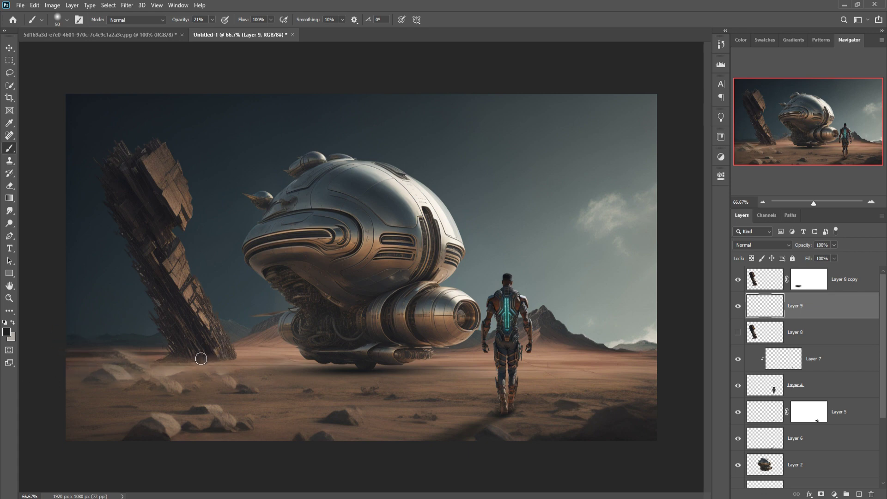
drag(201, 358, 99, 365)
mouse_move(225, 360)
mouse_down()
mouse_move(120, 373)
mouse_move(127, 360)
mouse_up()
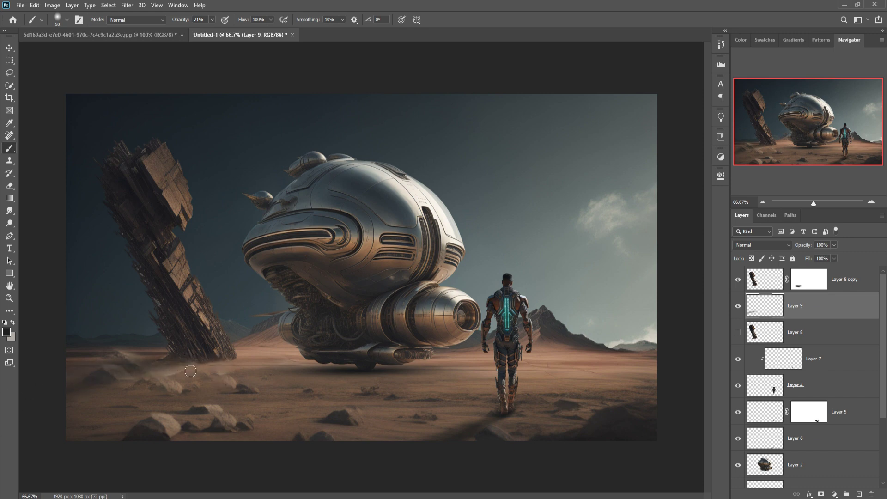
drag(234, 363, 162, 377)
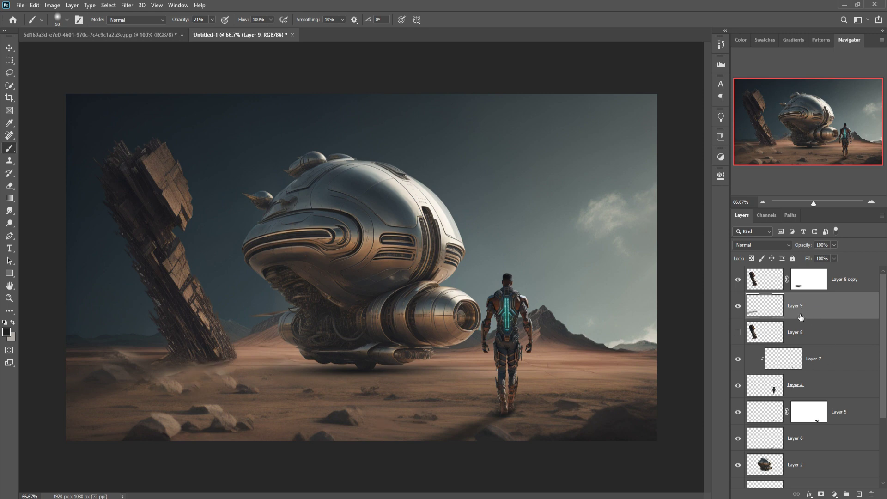
Step: Switch to the Move tool and select the Hue/Saturation 1 layer
click(804, 283)
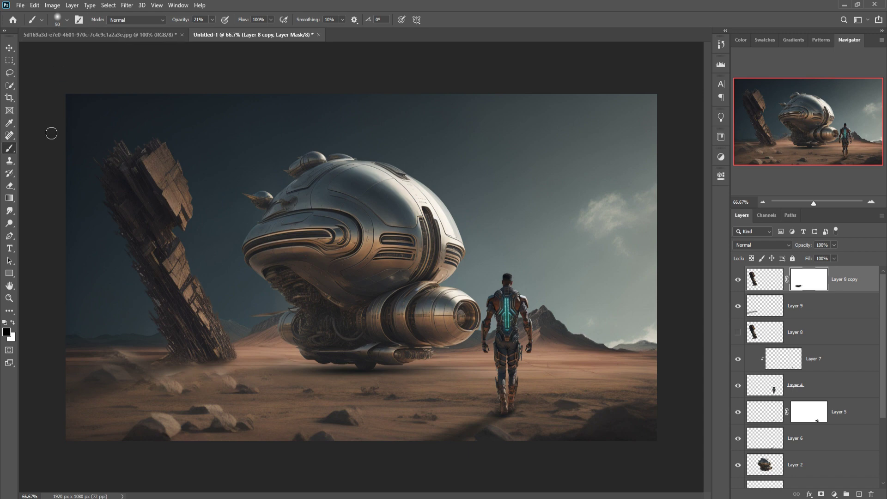
click(10, 49)
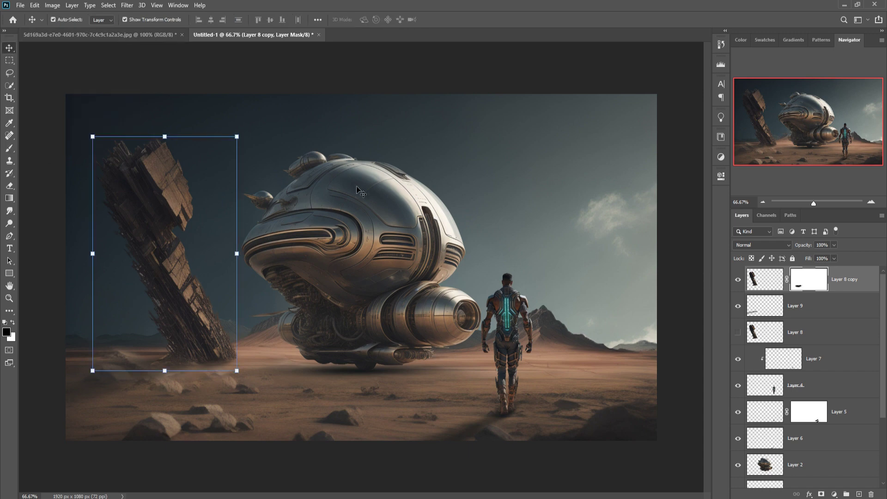
click(594, 394)
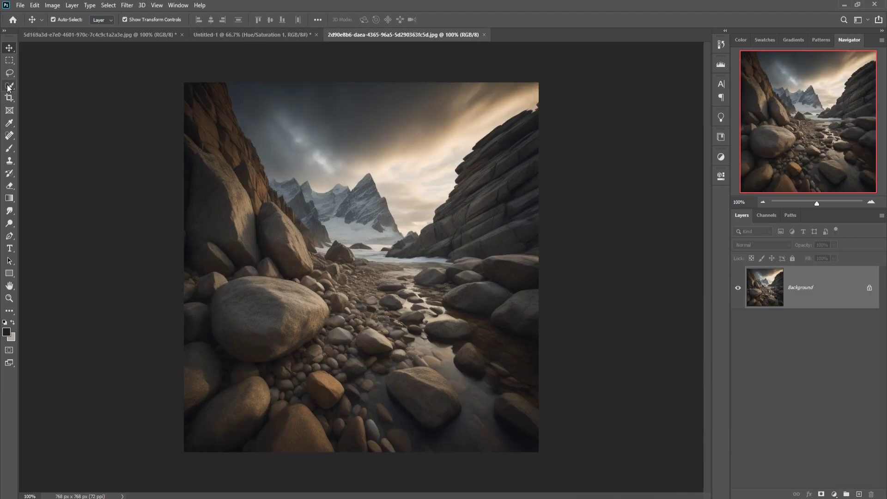
Step: Quick-select the left boulders in the rocky photo, trim the edge, and float the photo window
click(8, 86)
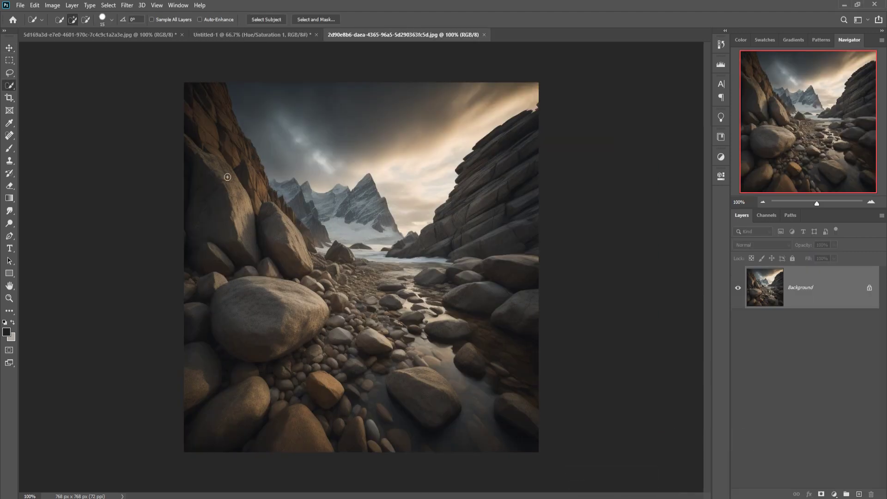
drag(202, 165, 260, 228)
mouse_move(295, 278)
mouse_down()
mouse_move(282, 326)
mouse_move(257, 342)
mouse_up()
click(86, 19)
click(260, 213)
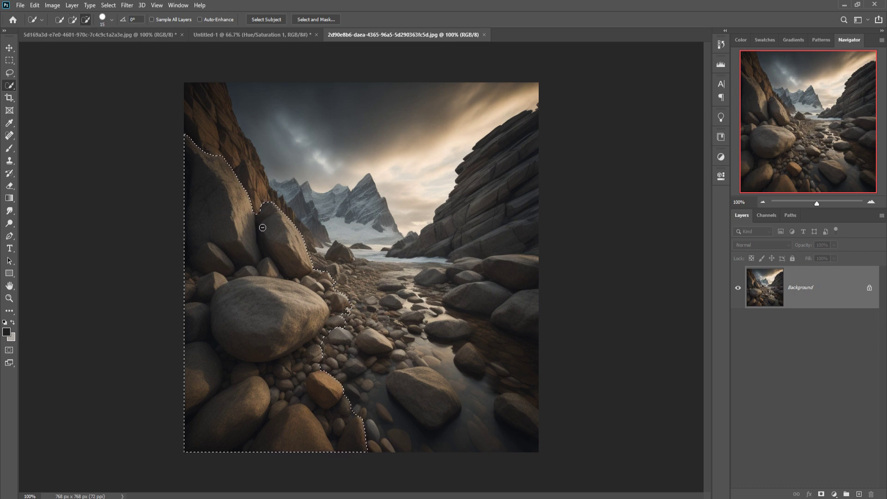
key(v)
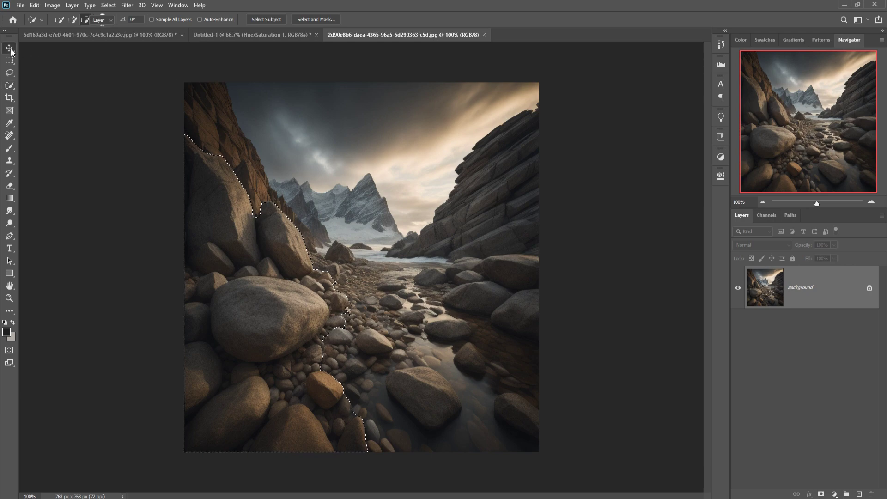
drag(376, 36, 380, 63)
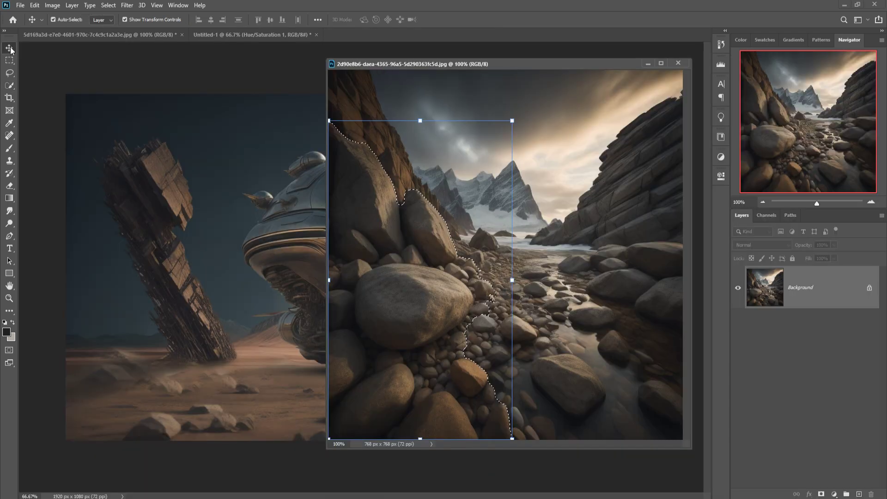
Step: Copy the boulders into the composite's lower-left corner and move Layer 10 to the top
drag(380, 208, 95, 288)
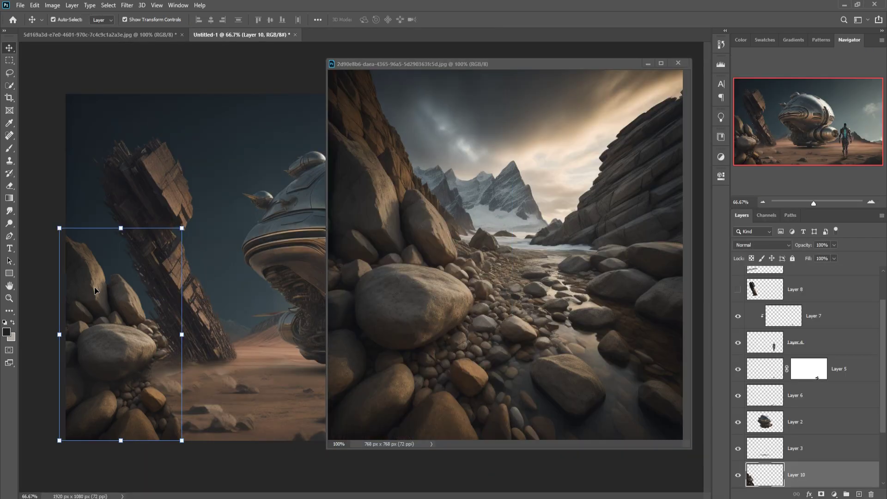
click(677, 63)
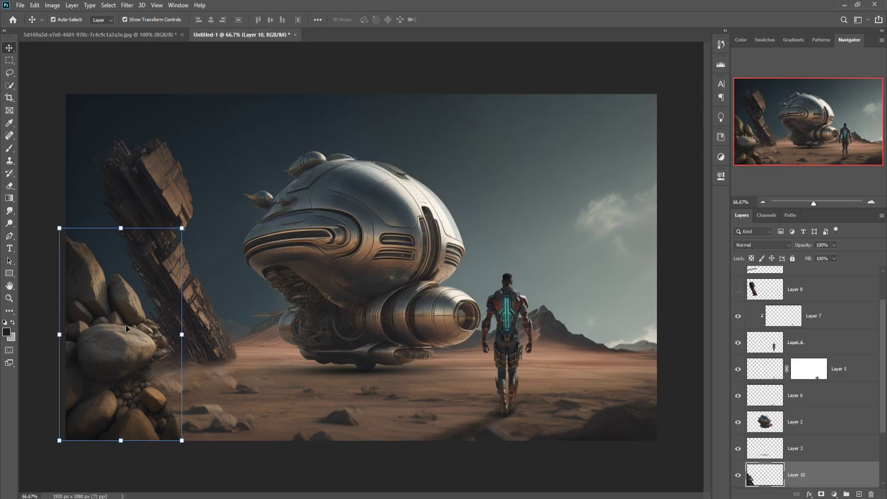
drag(111, 338, 123, 414)
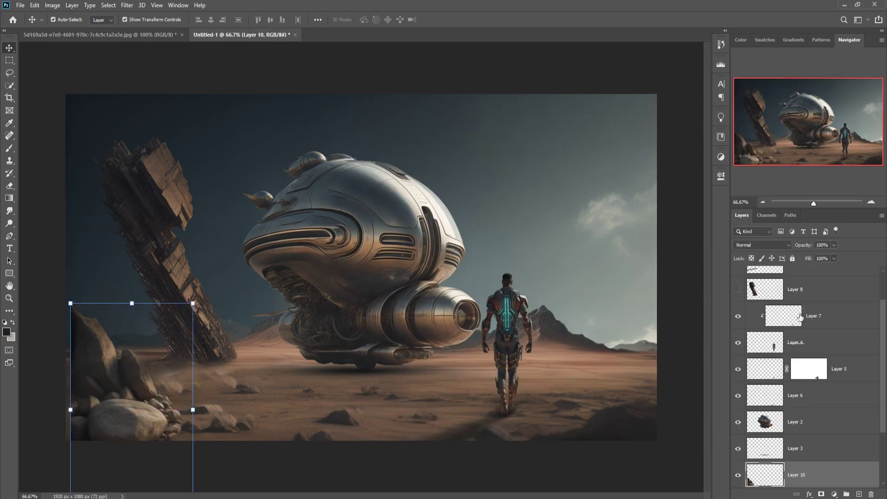
drag(816, 480, 832, 273)
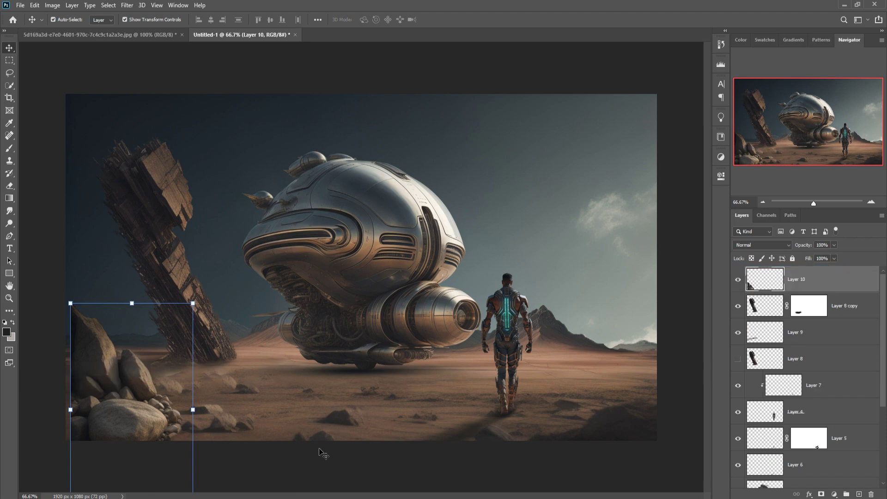
drag(106, 368, 101, 370)
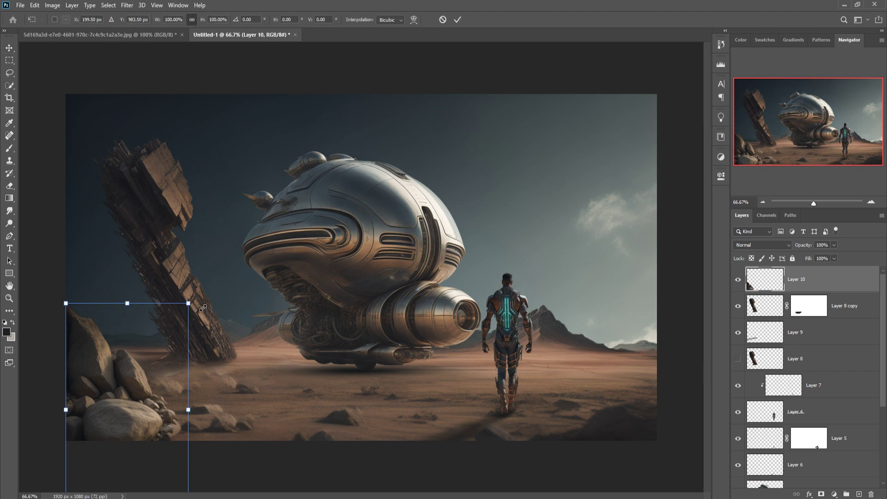
Step: Enlarge the boulders to about 105%, commit, and add a layer mask to Layer 10
drag(188, 303, 199, 300)
drag(153, 369, 153, 376)
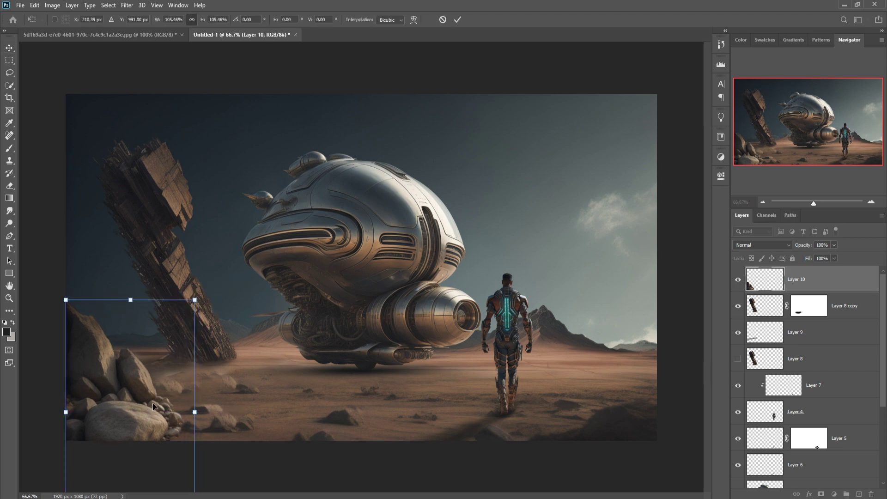
click(456, 20)
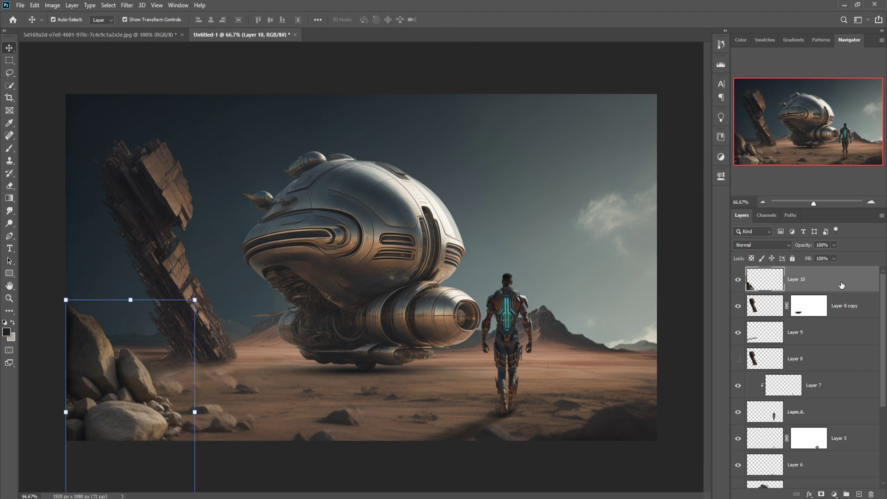
click(821, 494)
click(8, 152)
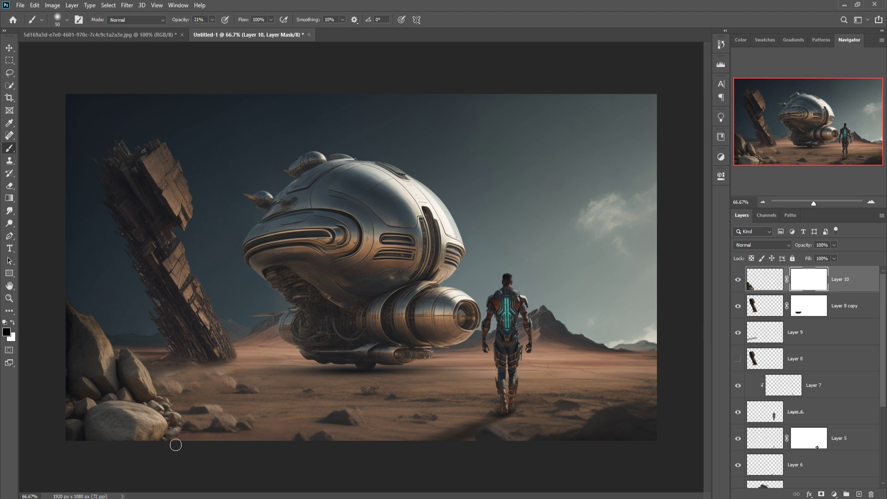
Step: Set the brush opacity to 58% and return to the Move tool
click(212, 19)
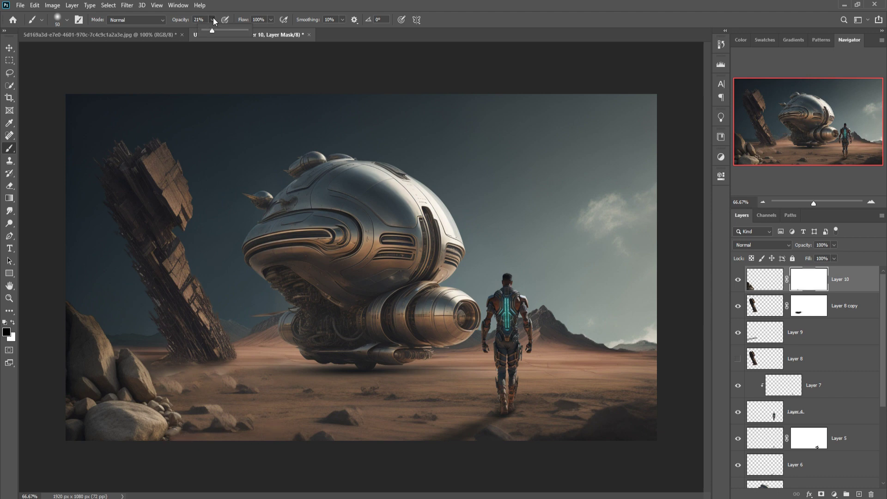
click(184, 445)
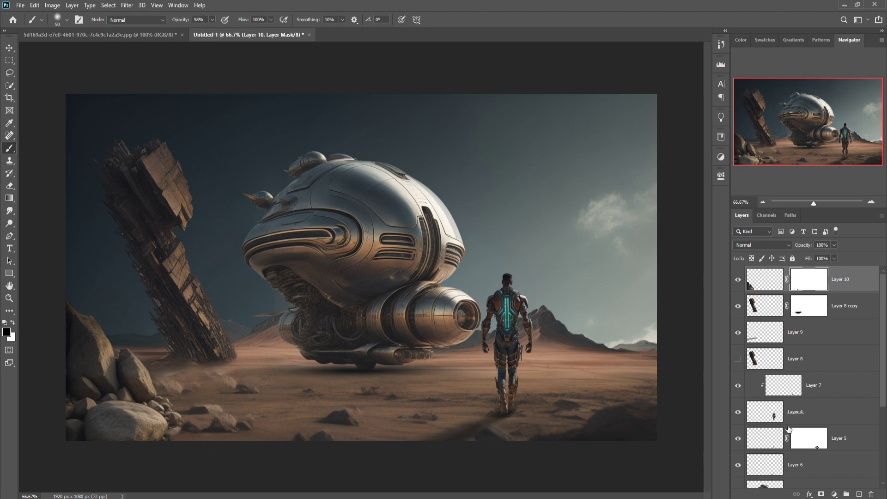
click(9, 48)
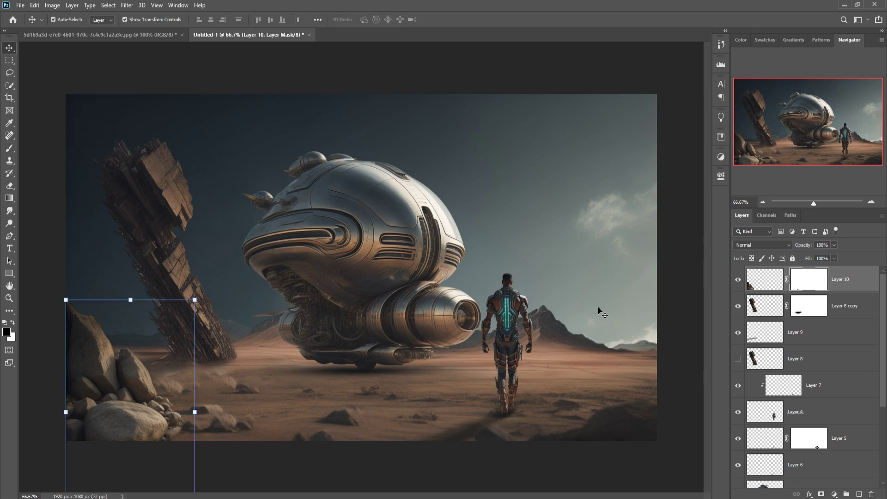
Step: Add a new Layer 11 and clip it to the boulder layer
click(859, 493)
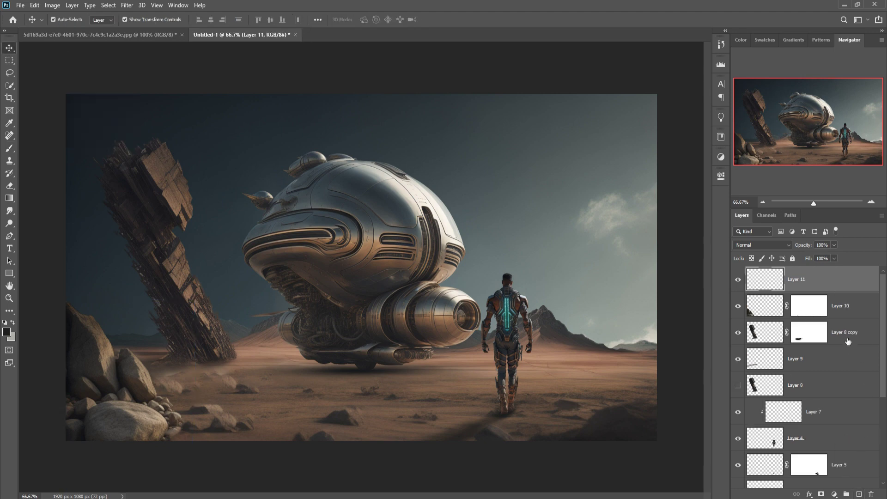
right_click(836, 286)
click(767, 277)
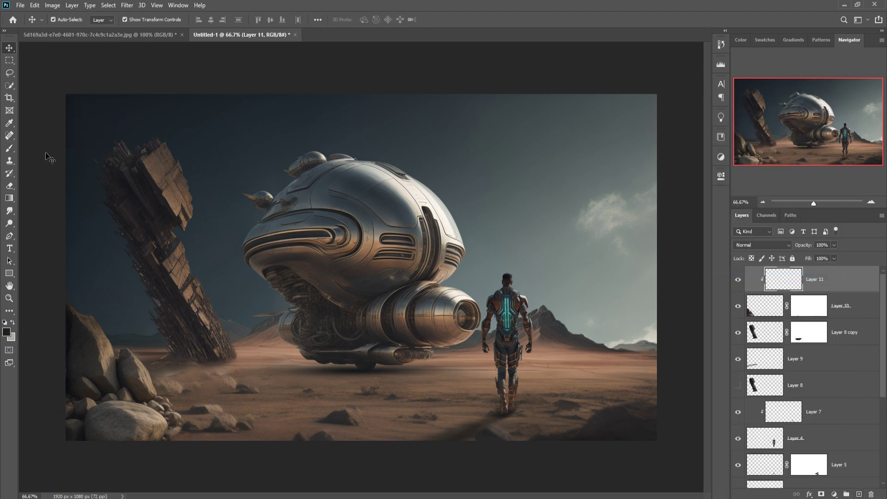
Step: Paint dark shading over the bottom-left rocks with a 200 px brush
click(9, 148)
key(bracketright)
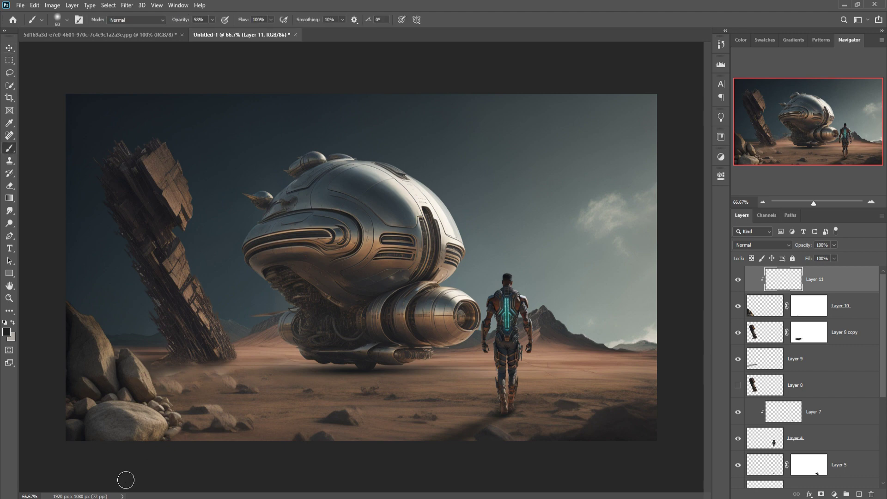
key(bracketright)
key(bracketright)
key(bracketright)
key(bracketright)
key(bracketright)
key(bracketright)
key(bracketright)
key(bracketright)
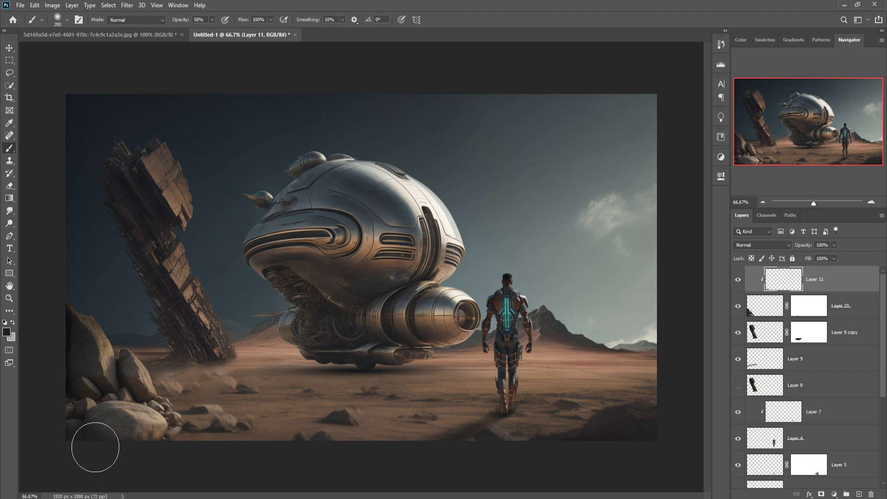
mouse_move(93, 446)
mouse_down()
mouse_move(75, 422)
mouse_move(79, 340)
mouse_move(70, 422)
mouse_up()
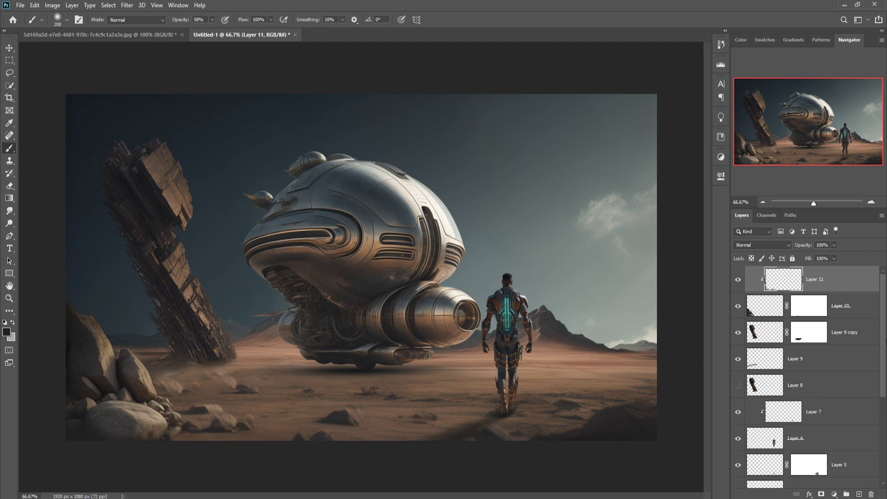
click(10, 47)
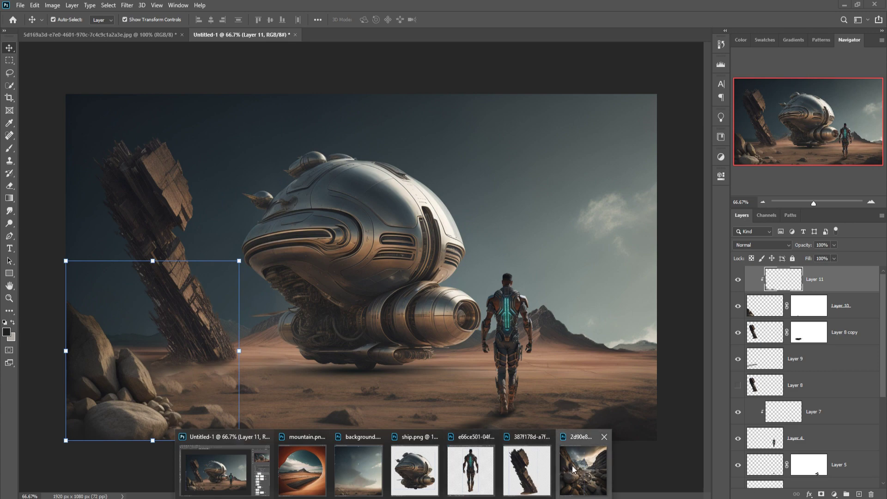
Step: In the rocky photo, clear the old selection and quick-select the right-hand cliff
click(577, 473)
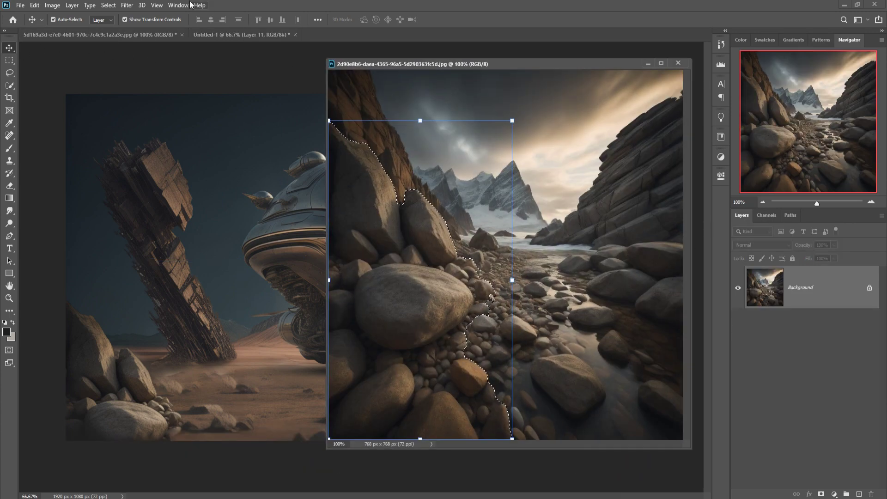
click(108, 5)
click(115, 26)
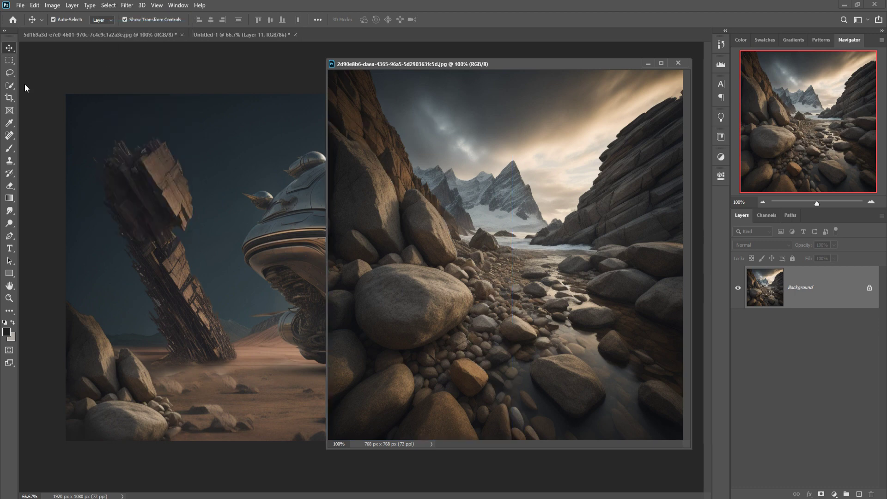
click(9, 87)
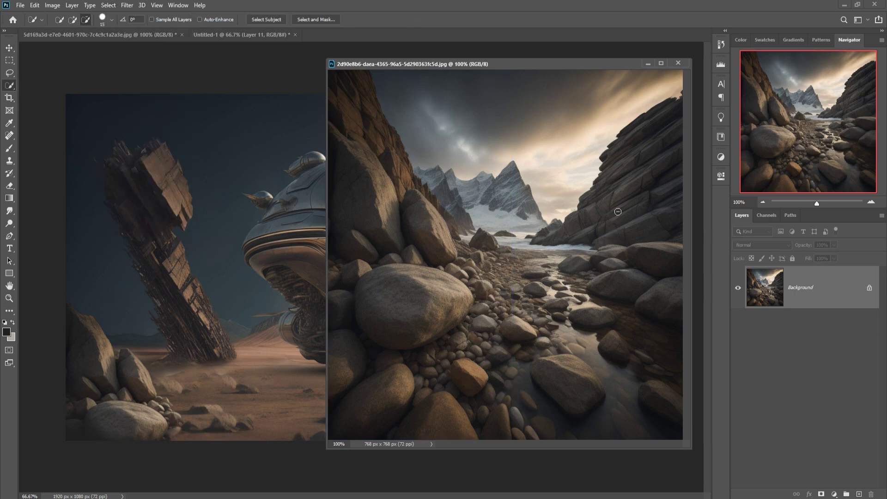
click(72, 20)
mouse_move(622, 149)
mouse_down()
mouse_move(625, 241)
mouse_move(643, 303)
mouse_move(677, 327)
mouse_up()
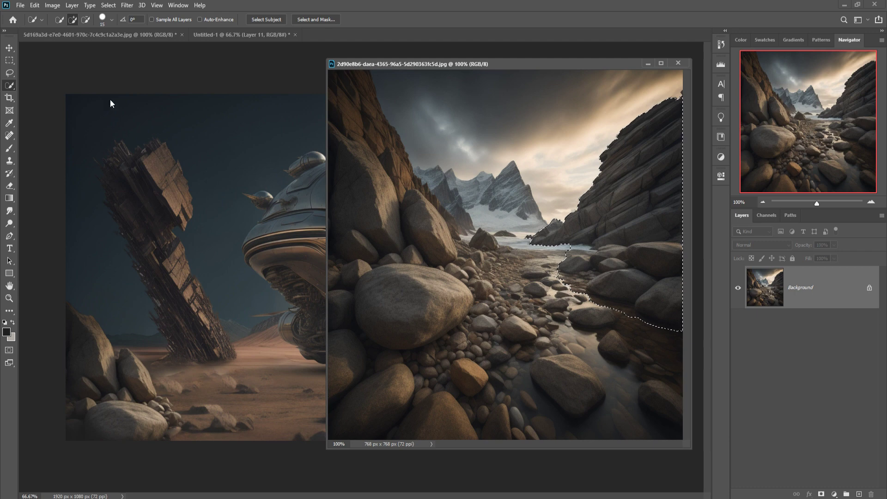
Step: Drag the selected cliff into the composite as Layer 12, right of the armored man
click(9, 48)
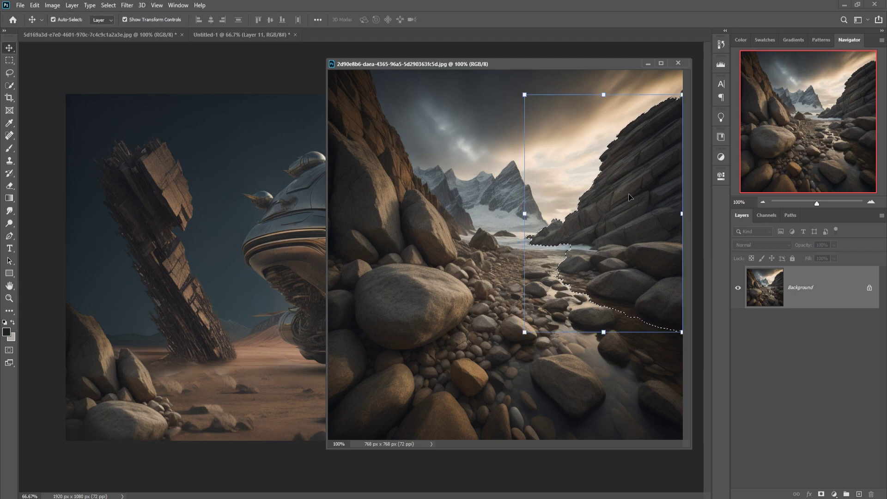
drag(594, 63, 399, 127)
drag(455, 223, 602, 318)
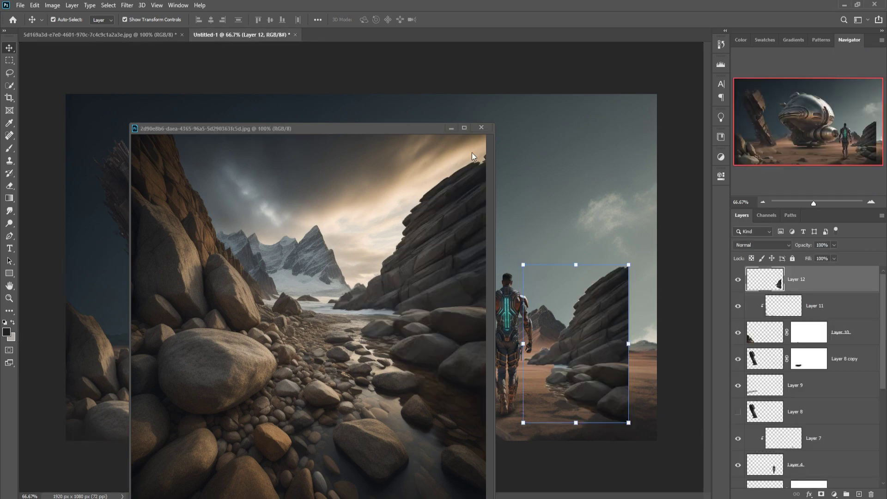
Step: Scale Layer 12's cliff up, stretch it taller, and set it against the right edge
click(451, 128)
mouse_move(629, 265)
mouse_down()
mouse_move(656, 265)
mouse_move(664, 243)
mouse_up()
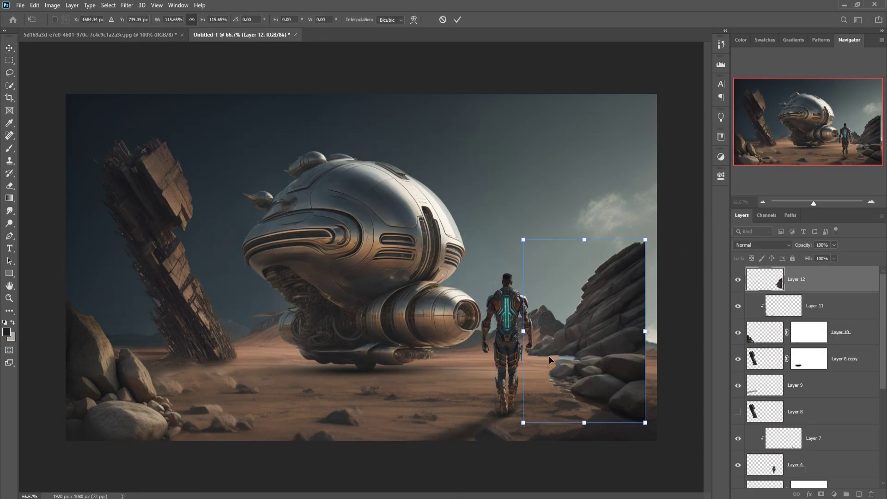
drag(549, 356, 575, 410)
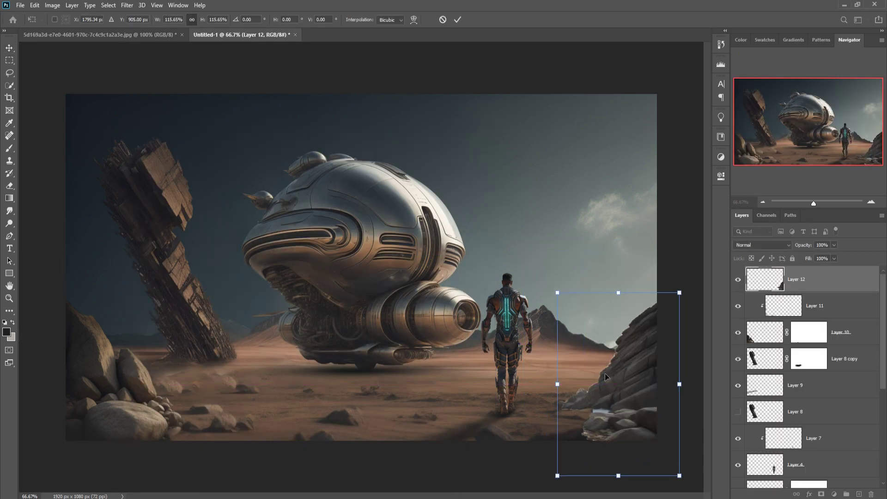
drag(684, 298, 697, 265)
drag(629, 367, 604, 374)
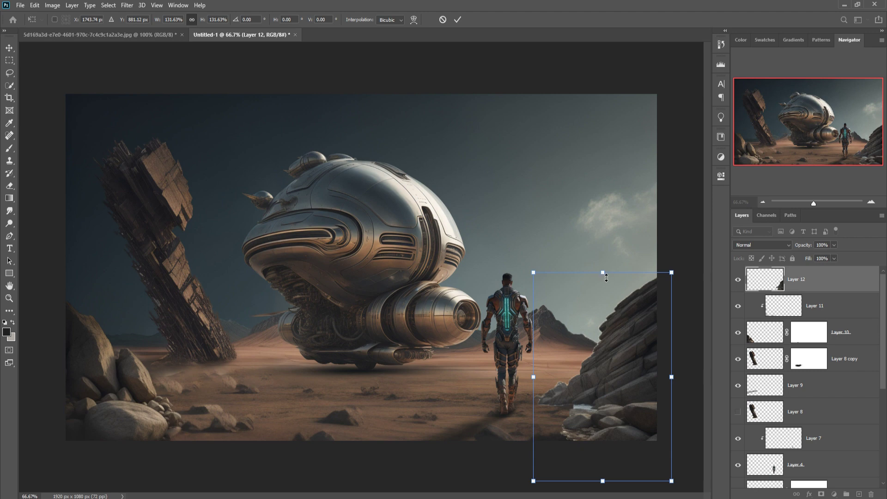
drag(606, 277, 601, 211)
drag(603, 374, 605, 394)
click(455, 20)
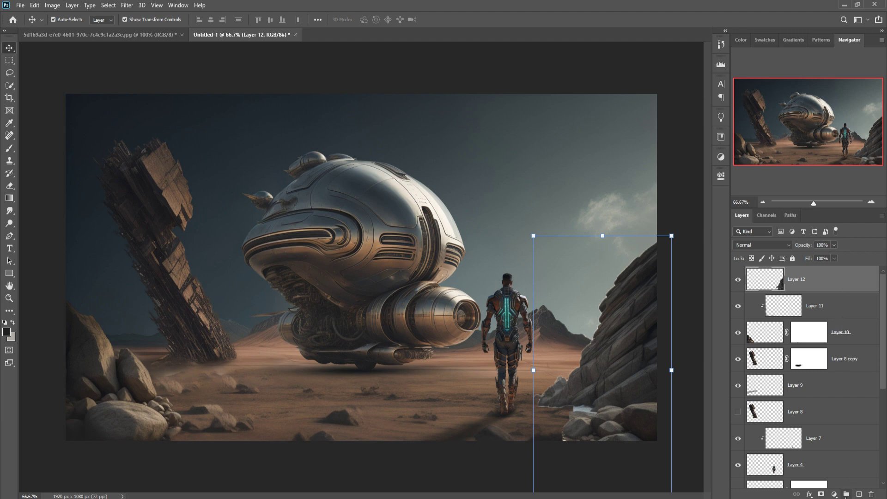
Step: Delete the stray new layer and add a layer mask to Layer 12
click(861, 494)
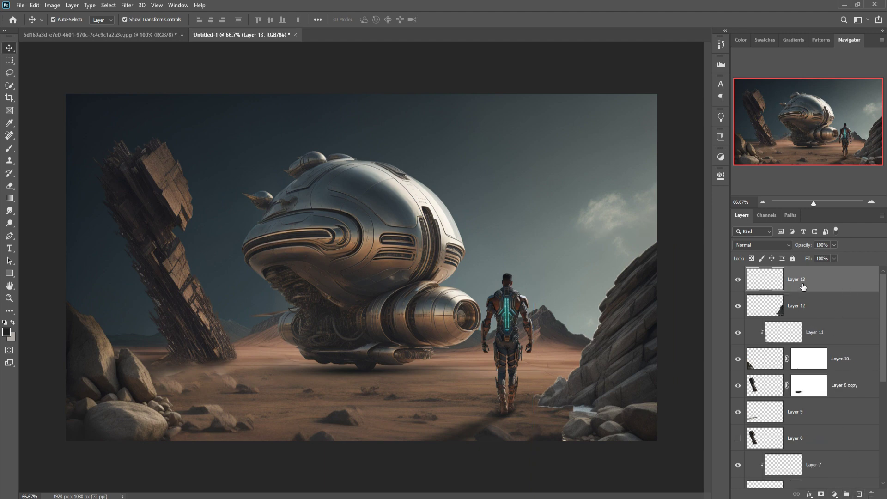
click(871, 494)
click(821, 494)
Step: Zoom in and lasso along the cliff's upper edge against the sky
key(l)
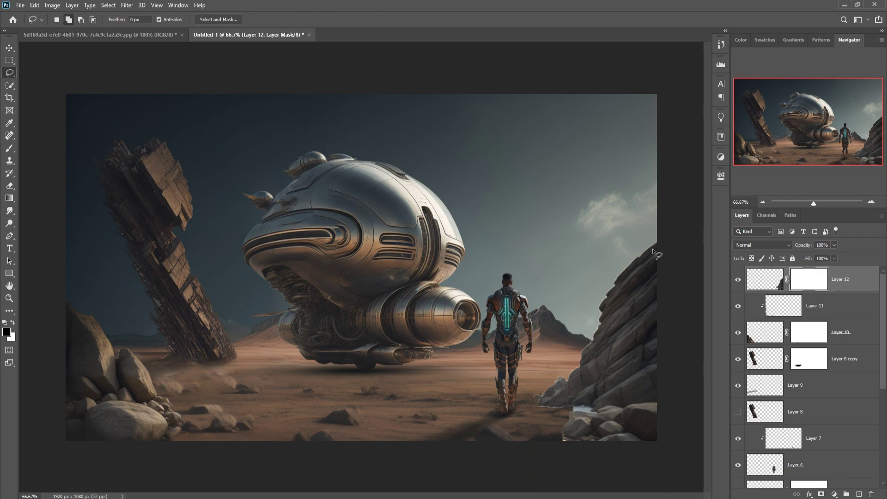
key(ctrl+plus)
key(ctrl+plus)
mouse_move(647, 251)
mouse_down()
mouse_move(433, 259)
mouse_move(115, 174)
mouse_up()
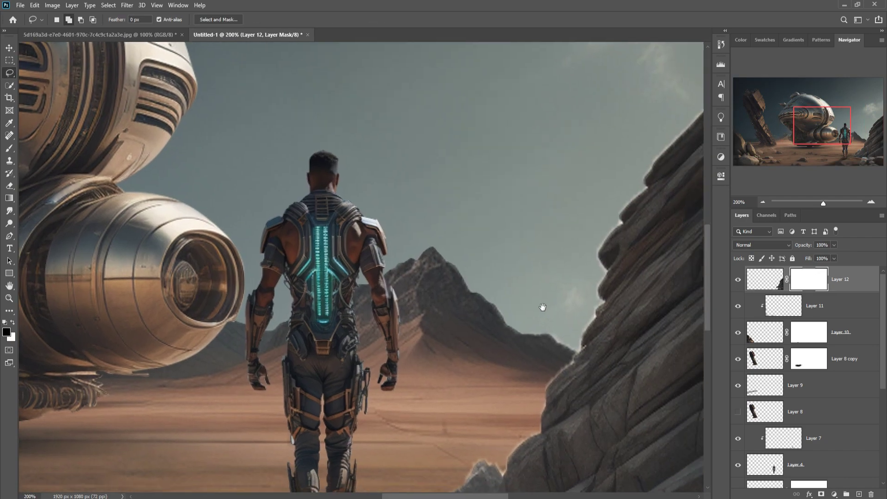
drag(540, 307, 291, 346)
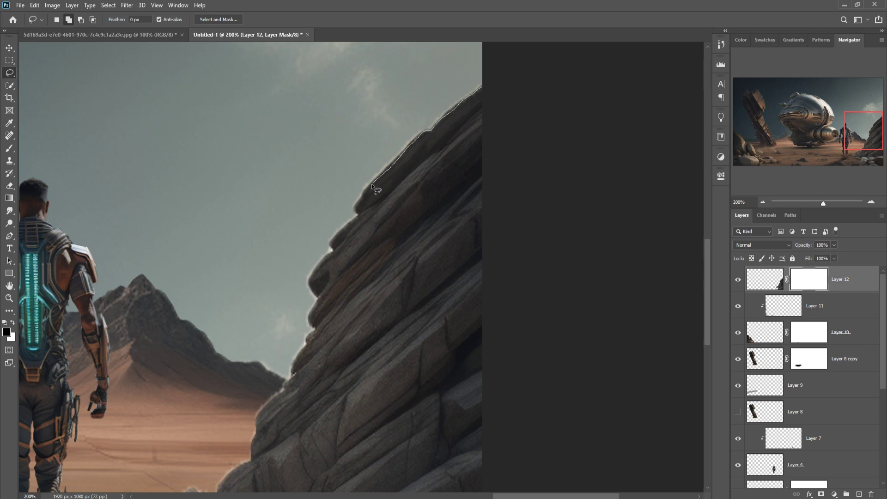
mouse_move(362, 195)
mouse_down()
mouse_move(313, 275)
mouse_move(309, 341)
mouse_move(292, 380)
mouse_move(258, 412)
mouse_move(258, 427)
mouse_move(235, 415)
mouse_move(302, 173)
mouse_move(448, 90)
mouse_move(486, 86)
mouse_up()
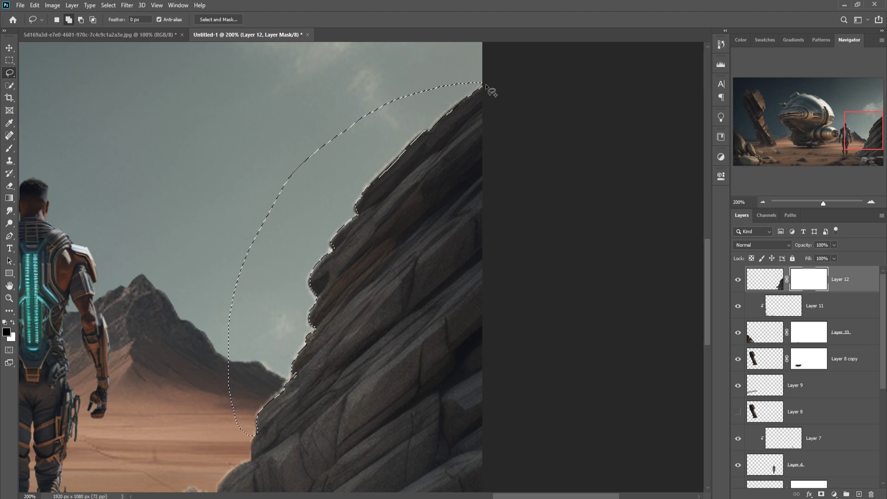
Step: Continue the lasso down the cliff's left edge and around its rocky base
click(776, 286)
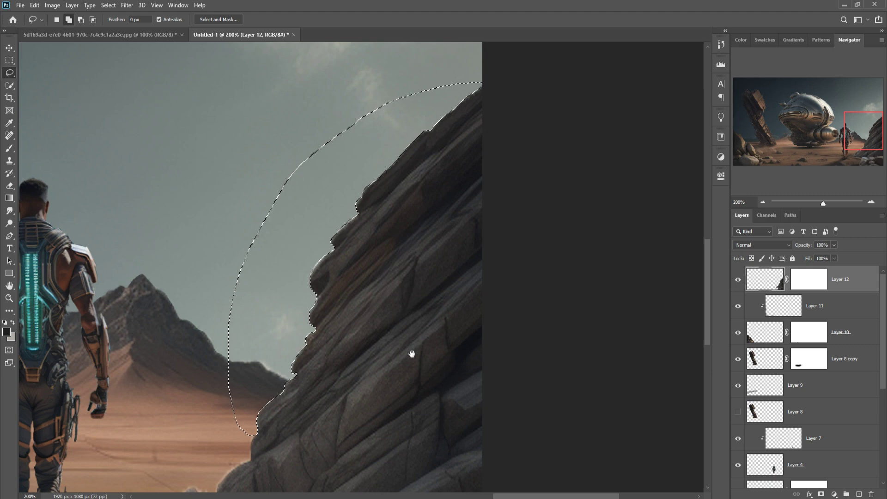
drag(411, 354, 439, 182)
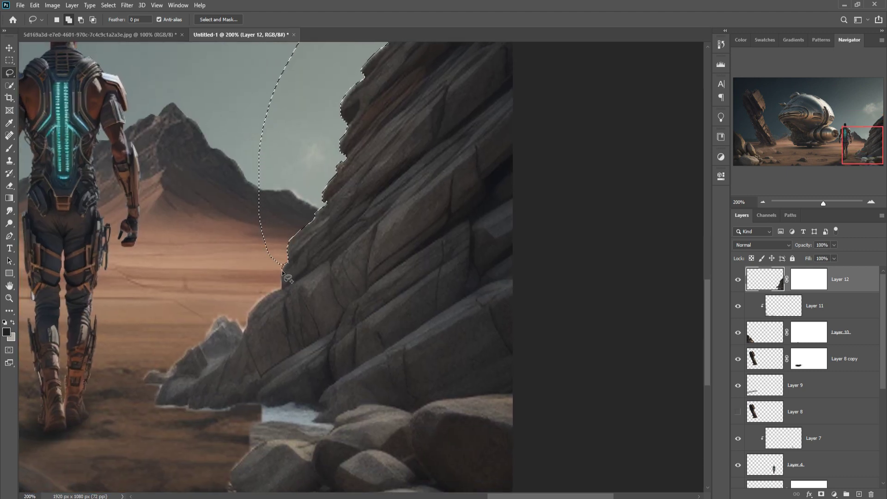
drag(282, 271, 284, 283)
mouse_move(241, 332)
mouse_down()
mouse_move(211, 329)
mouse_move(164, 383)
mouse_move(157, 401)
mouse_move(165, 403)
mouse_up()
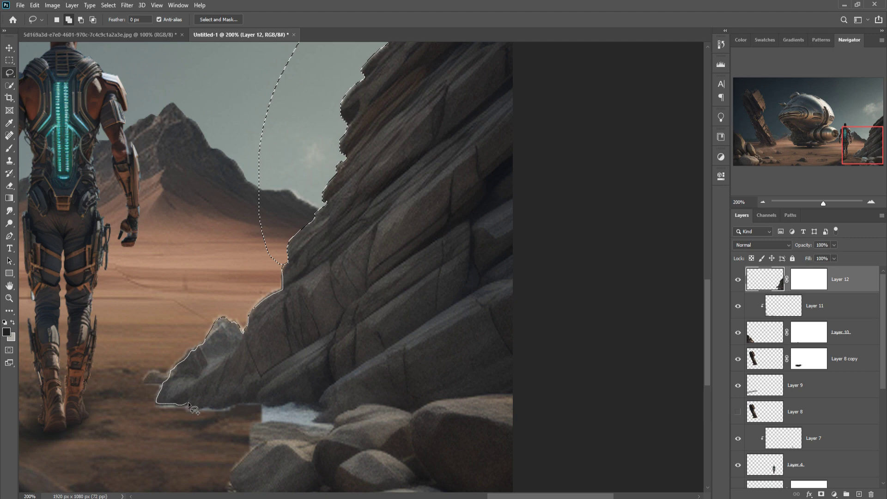
mouse_move(218, 409)
mouse_down()
mouse_move(307, 406)
mouse_move(330, 432)
mouse_move(314, 452)
mouse_move(266, 444)
mouse_move(232, 477)
mouse_move(271, 363)
mouse_move(303, 382)
mouse_move(238, 403)
mouse_move(178, 320)
mouse_move(221, 164)
mouse_move(318, 146)
mouse_up()
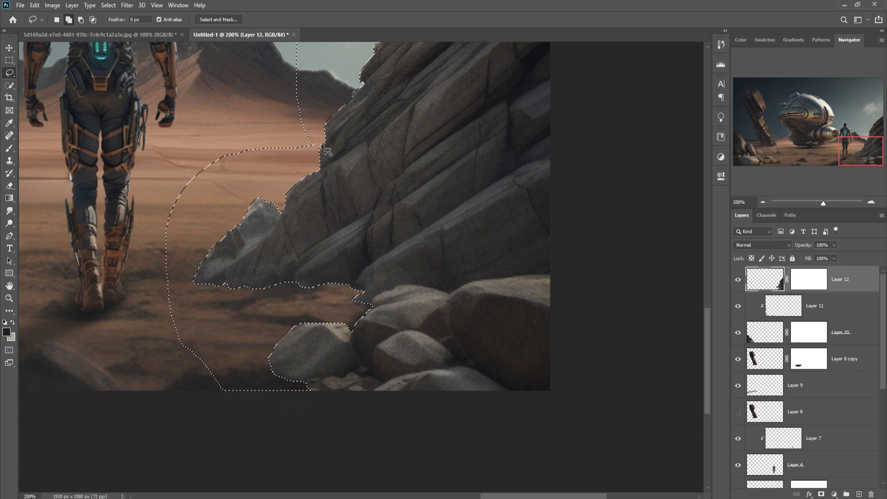
Step: Deselect and return to the Move tool
click(108, 5)
click(118, 24)
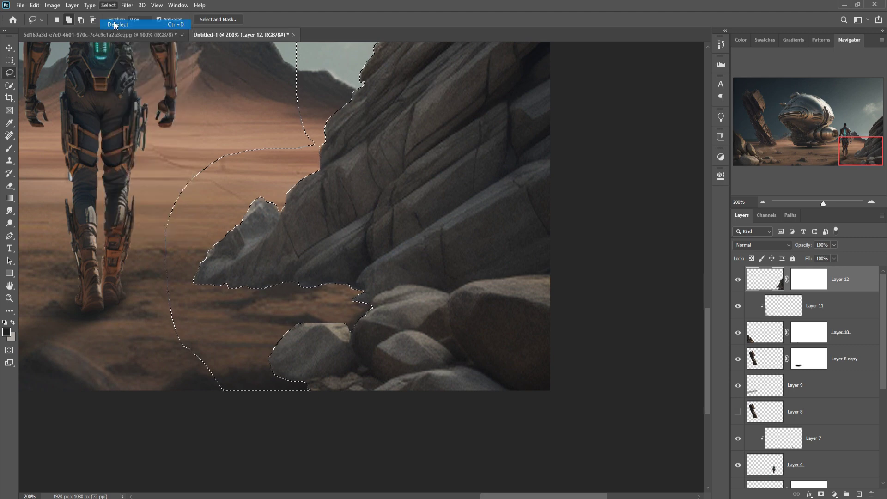
click(10, 48)
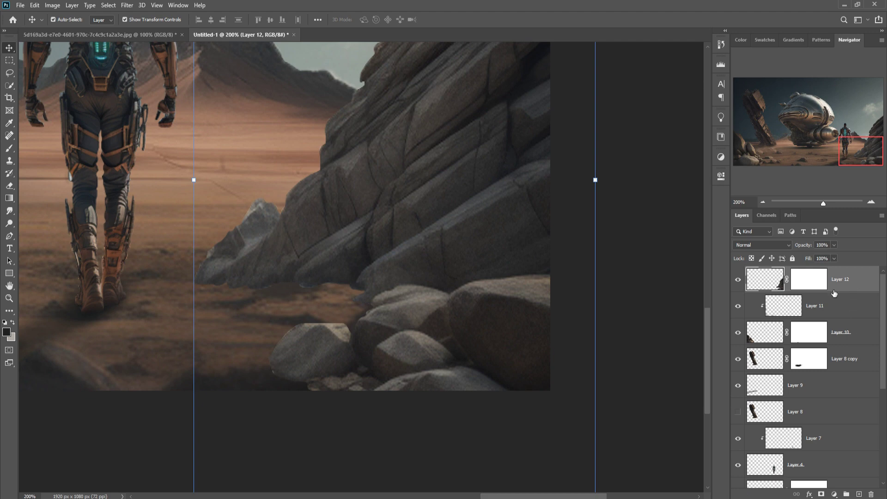
Step: On a new layer below the cliff, paint faint 11%-opacity shadows at the rock base
ctrl+click(859, 493)
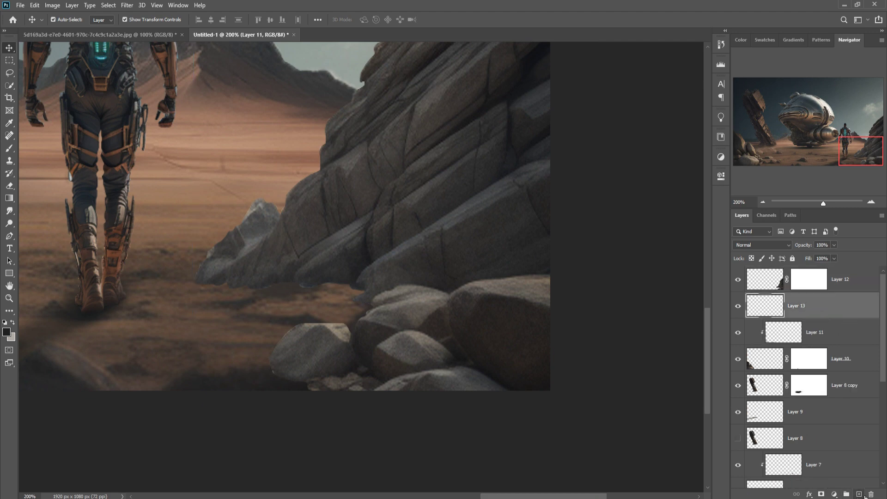
click(4, 151)
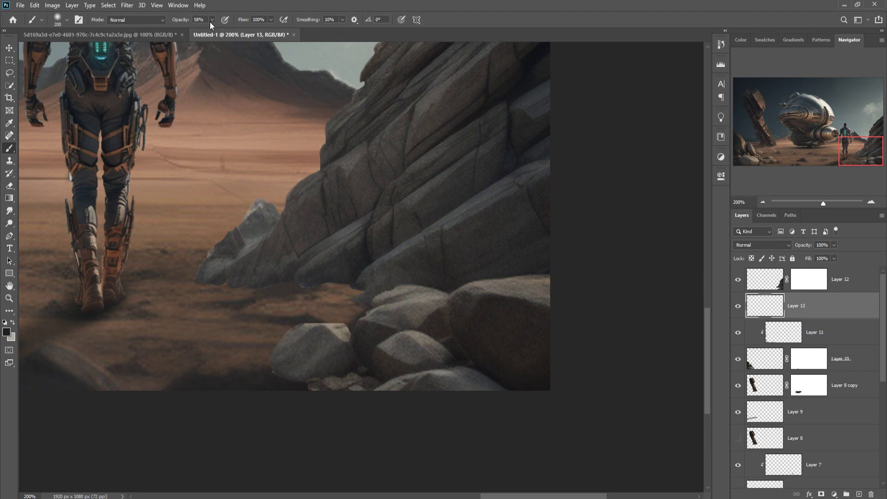
click(213, 21)
drag(199, 33, 192, 32)
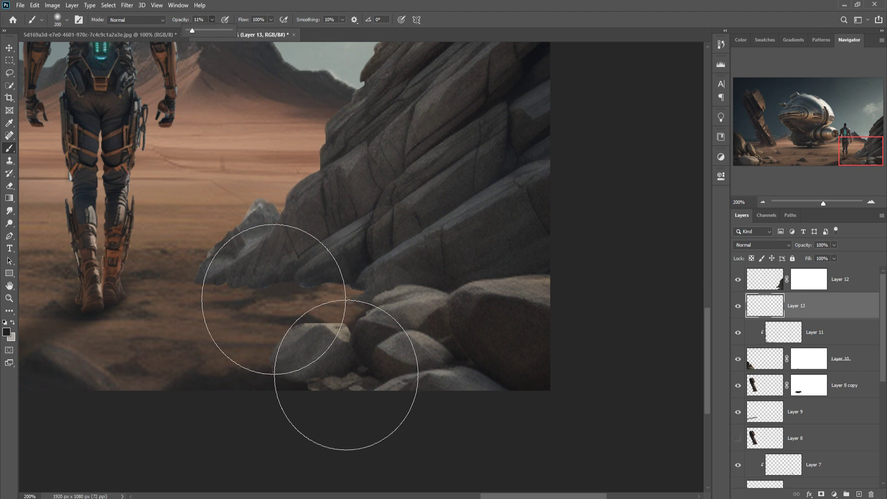
key(bracketleft)
key(bracketleft)
key(bracketleft)
key(bracketleft)
key(bracketleft)
key(bracketleft)
key(bracketleft)
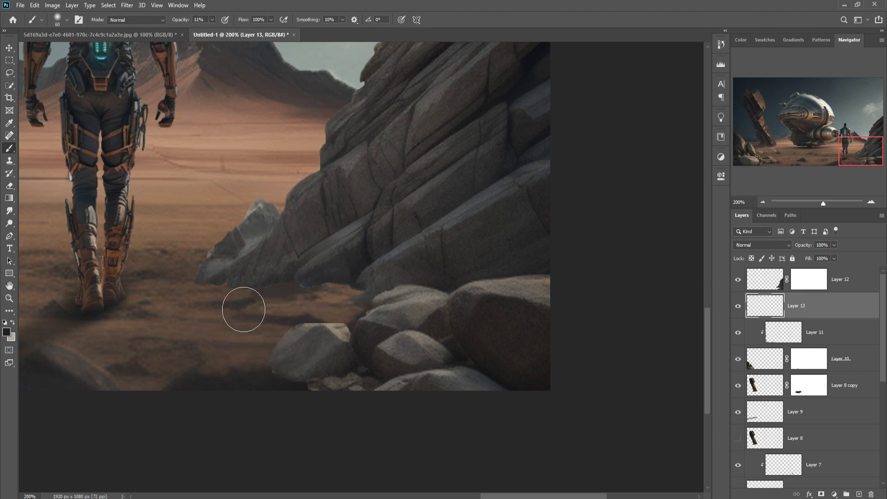
mouse_move(241, 307)
mouse_down()
mouse_move(366, 291)
mouse_move(419, 324)
mouse_move(376, 313)
mouse_move(431, 336)
mouse_move(301, 358)
mouse_move(321, 396)
mouse_move(271, 390)
mouse_move(342, 418)
mouse_move(355, 359)
mouse_move(341, 356)
mouse_move(347, 364)
mouse_move(326, 404)
mouse_up()
mouse_move(234, 311)
mouse_down()
mouse_move(198, 321)
mouse_move(212, 311)
mouse_move(208, 317)
mouse_up()
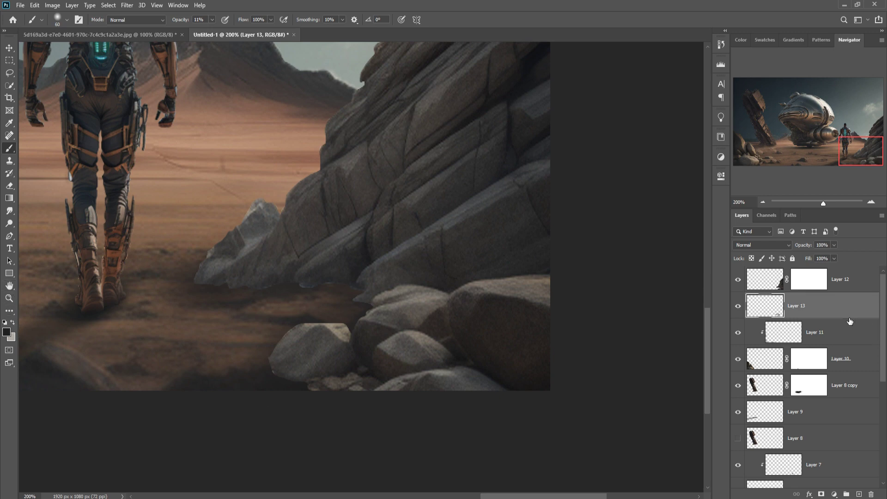
Step: Mask the shadow layer and hide part of it with a 100%-opacity brush
click(823, 494)
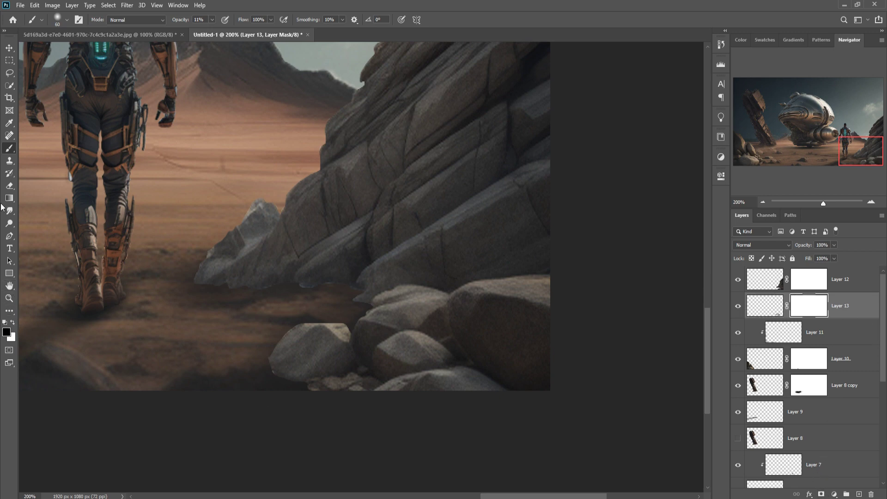
drag(212, 20, 249, 32)
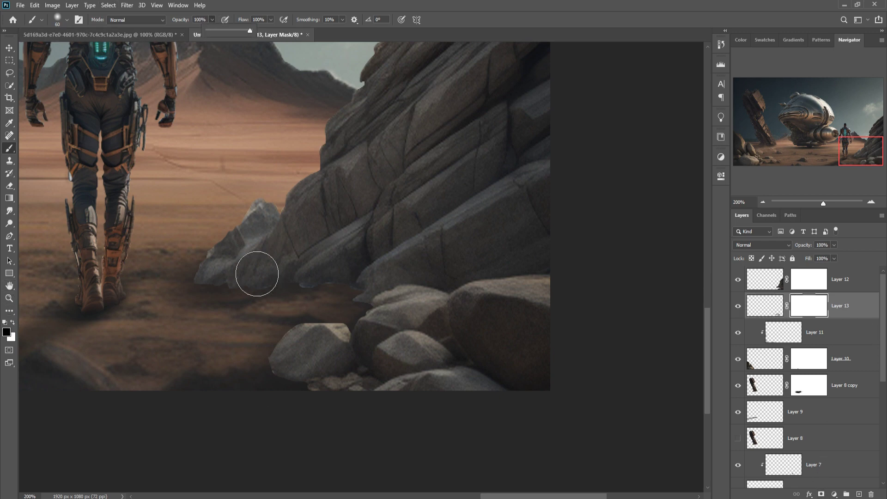
key(bracketleft)
key(bracketleft)
key(bracketleft)
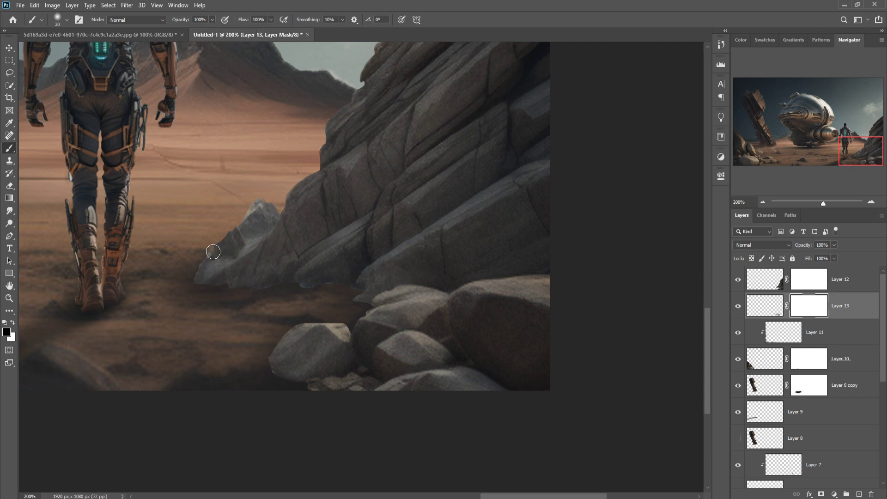
drag(172, 297, 216, 255)
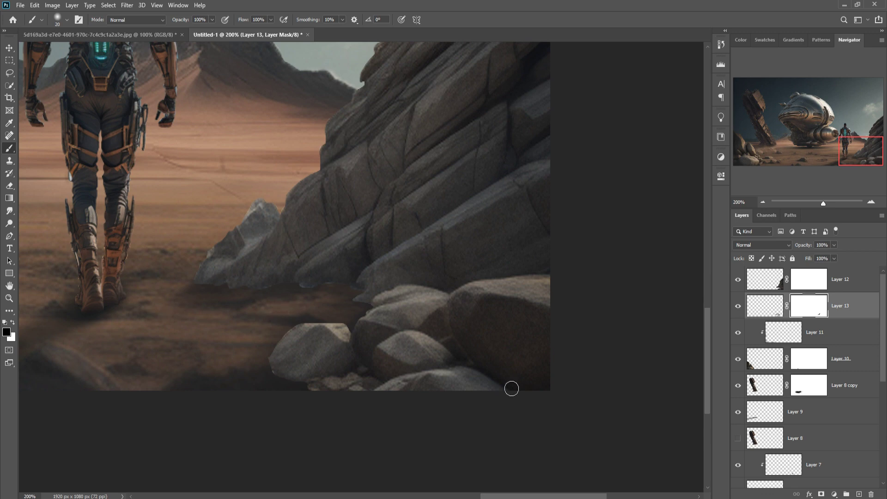
click(821, 280)
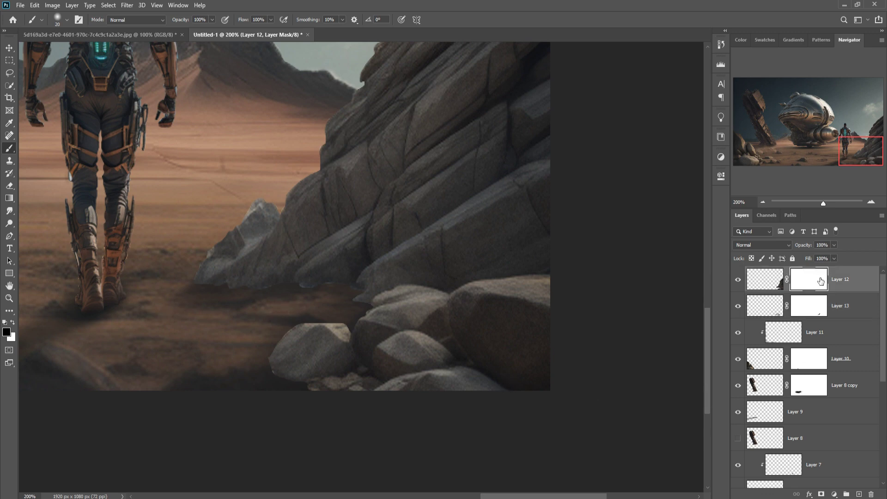
Step: Add a new layer clipped to the cliff and set the brush opacity to 22%
click(859, 493)
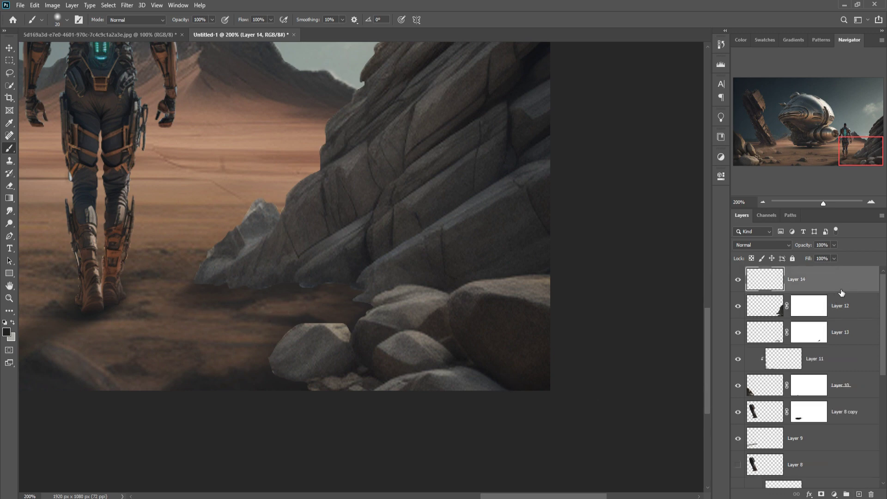
right_click(813, 279)
click(811, 275)
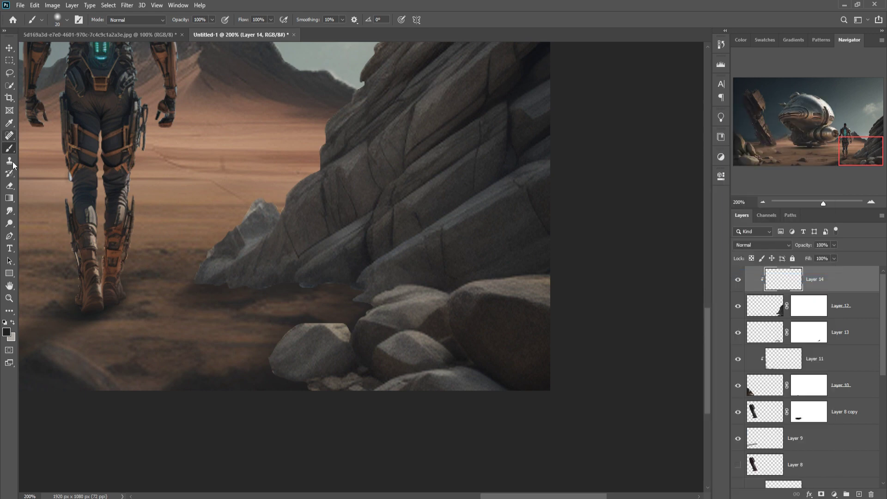
click(212, 19)
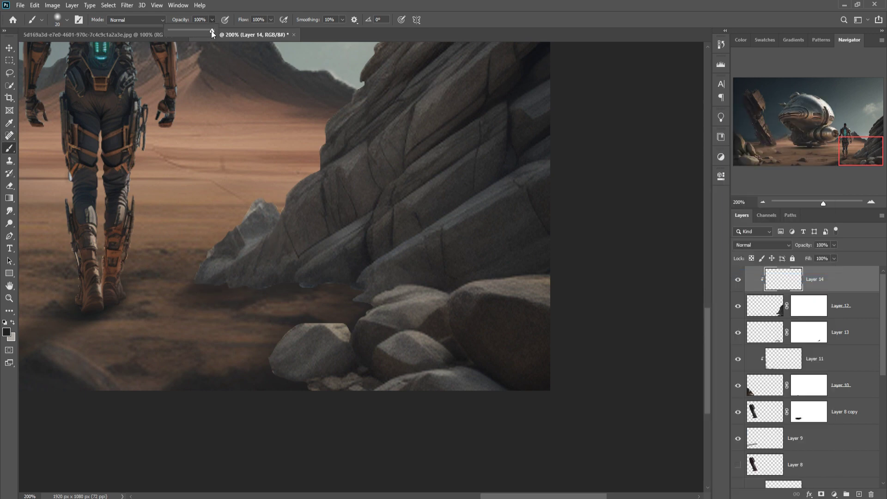
drag(215, 31, 180, 36)
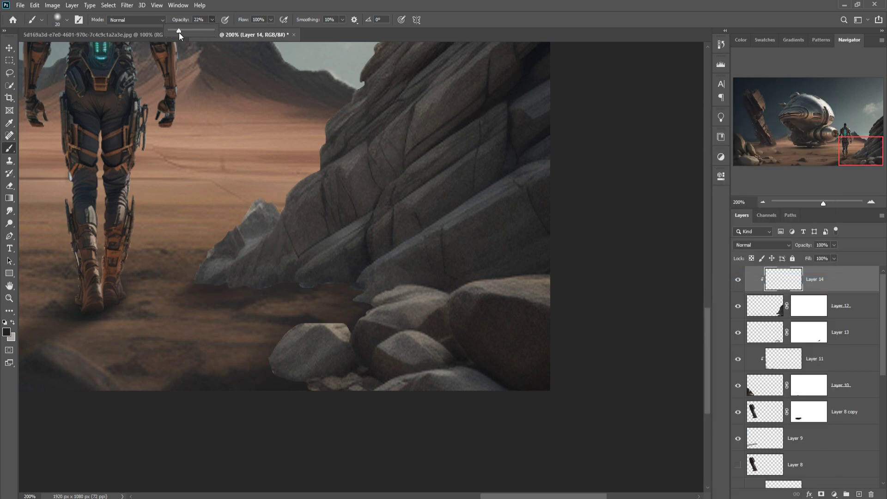
click(213, 290)
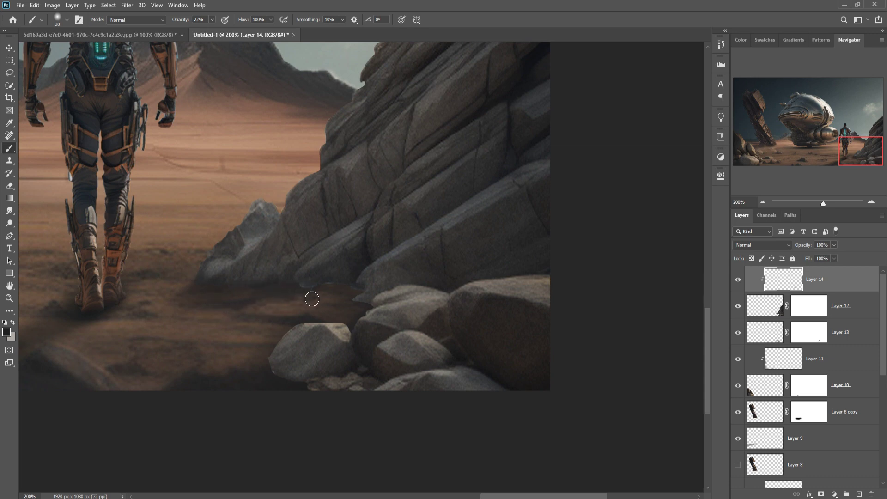
Step: Paint dark tones over the light grey rock wedge and the boulder's top edge
mouse_move(374, 292)
mouse_down()
mouse_move(351, 308)
mouse_move(385, 306)
mouse_up()
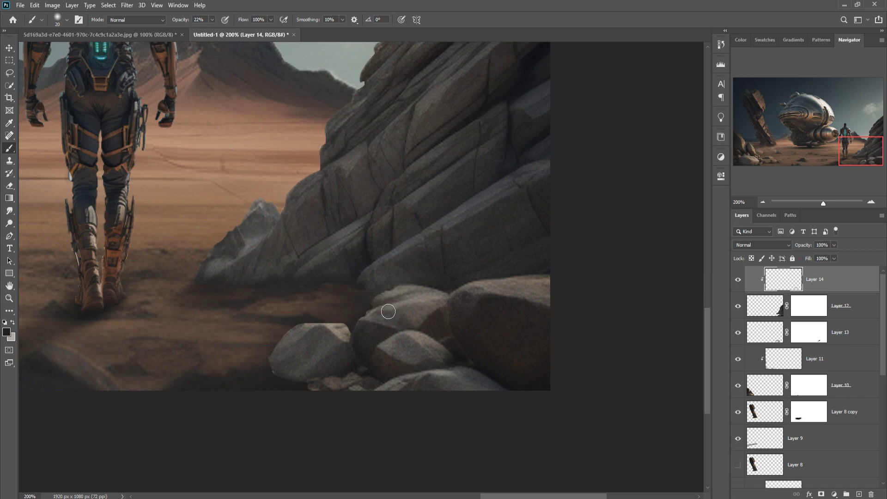
mouse_move(347, 333)
mouse_down()
mouse_move(287, 323)
mouse_move(317, 326)
mouse_move(307, 330)
mouse_up()
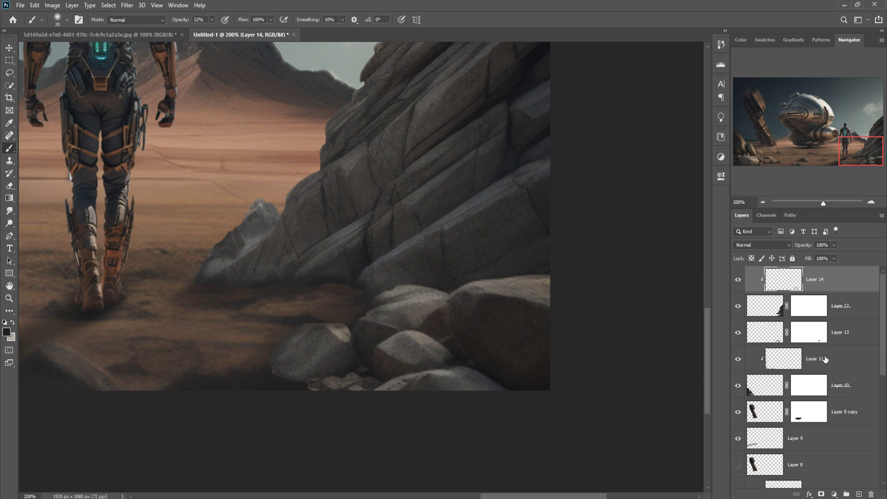
click(771, 336)
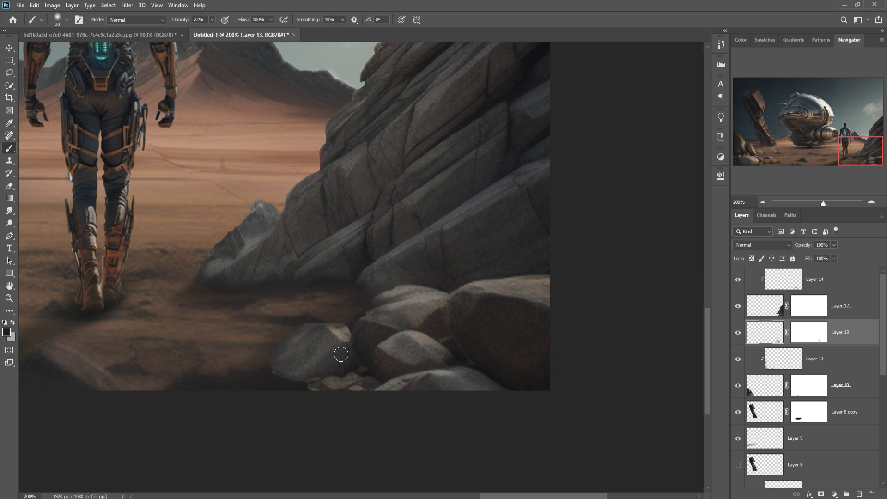
Step: On Layer 14, paint soft low-opacity dark shading over the lower right-edge rocks with an enlarged brush
key(bracketright)
key(bracketright)
key(bracketright)
key(bracketright)
key(bracketright)
key(bracketright)
key(bracketright)
click(752, 286)
key(bracketright)
key(bracketright)
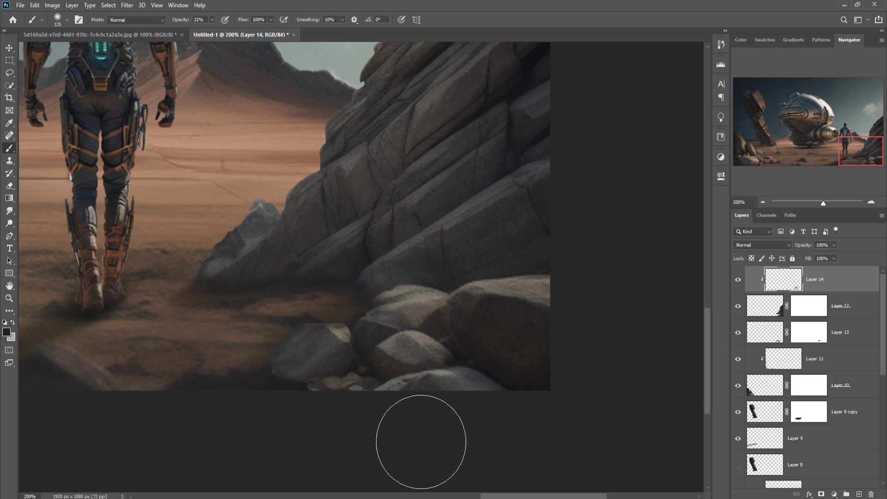
drag(547, 405, 295, 480)
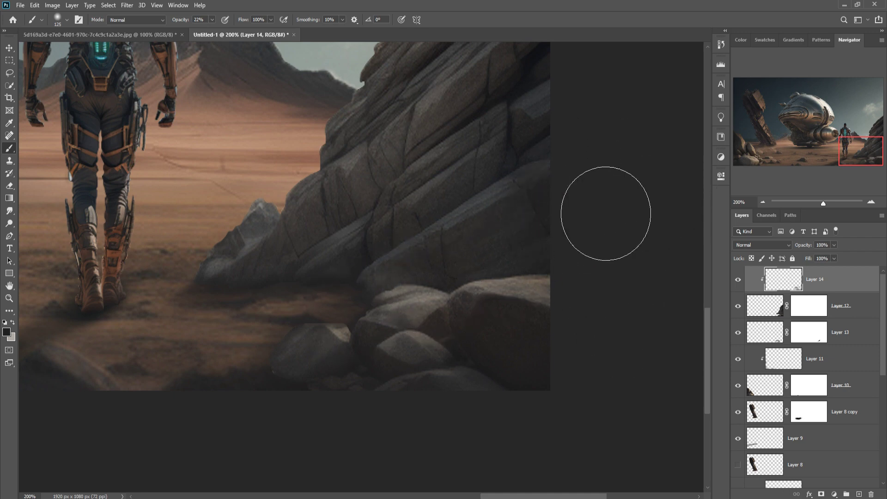
drag(561, 151, 529, 296)
drag(515, 98, 487, 281)
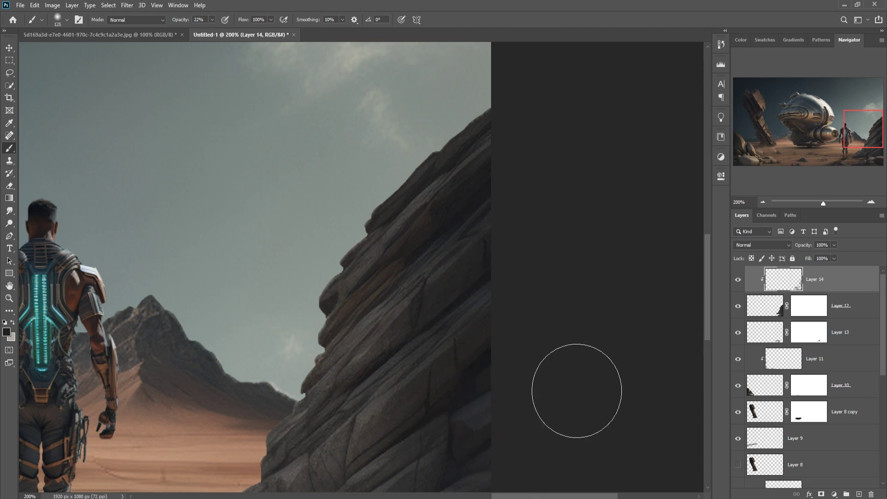
drag(534, 424, 611, 155)
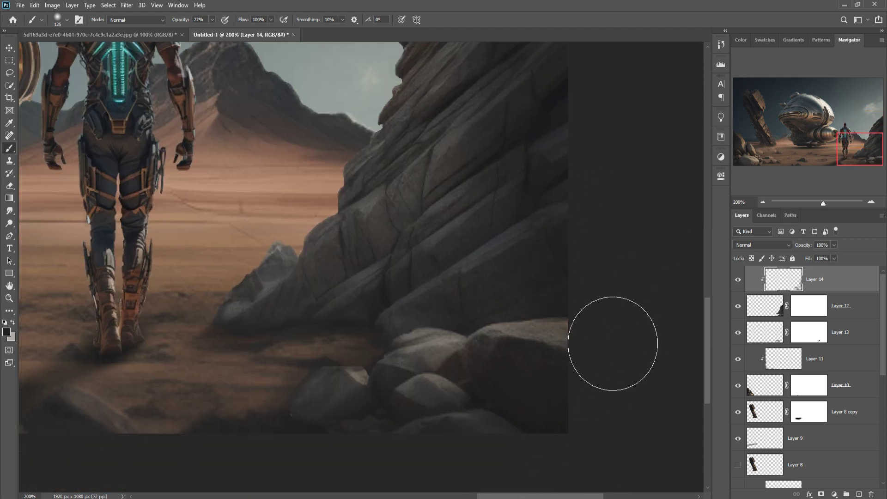
click(9, 48)
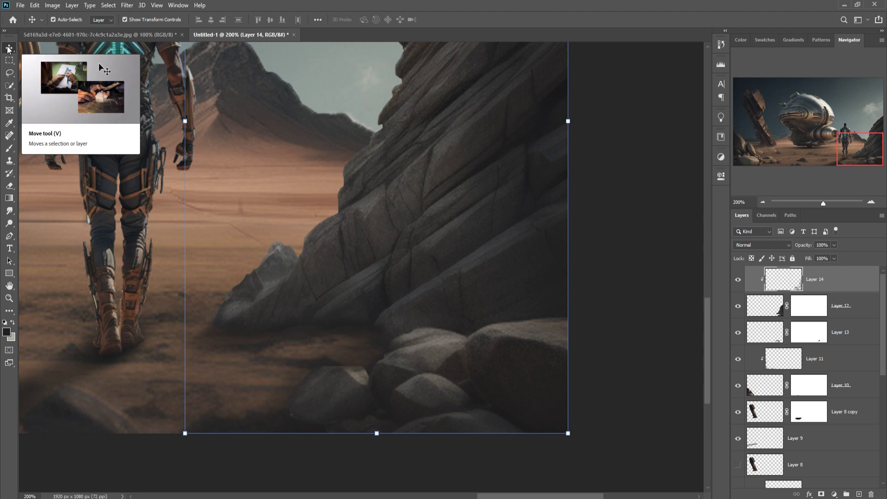
Step: Copy the bird flock from the birds_07 image into the Untitled-1 composite
key(ctrl+1)
key(ctrl+0)
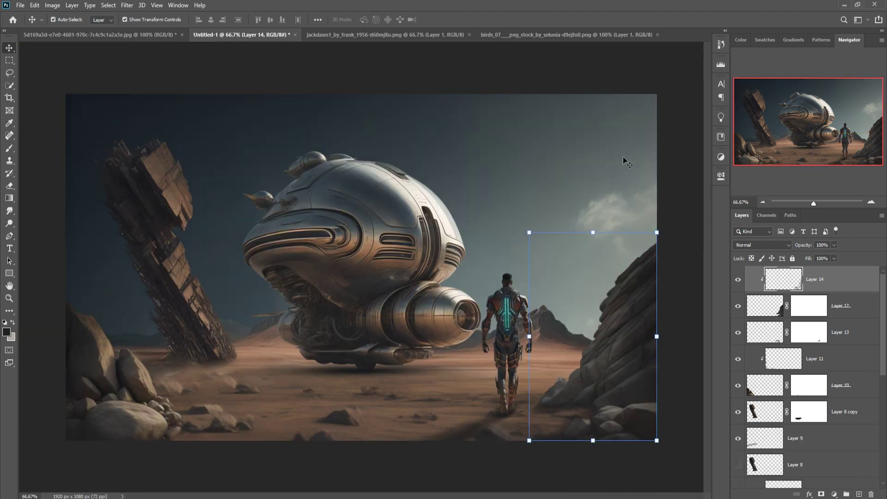
click(544, 35)
drag(545, 35, 544, 55)
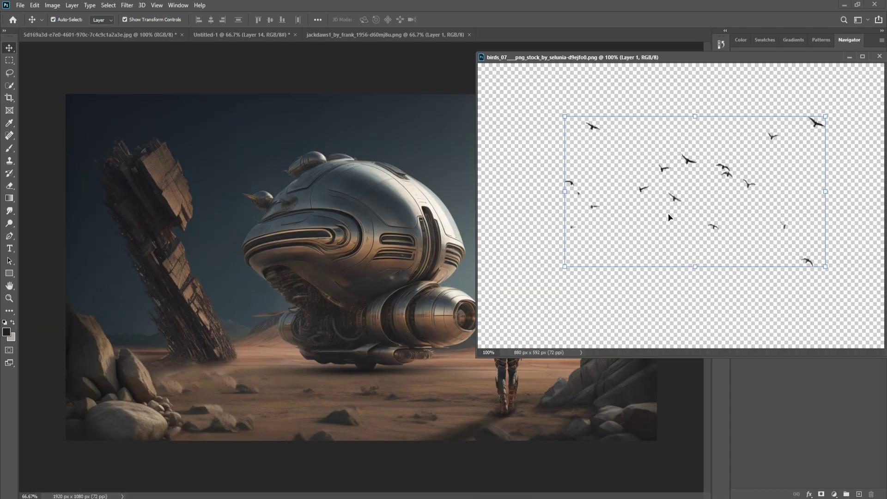
drag(688, 164, 443, 131)
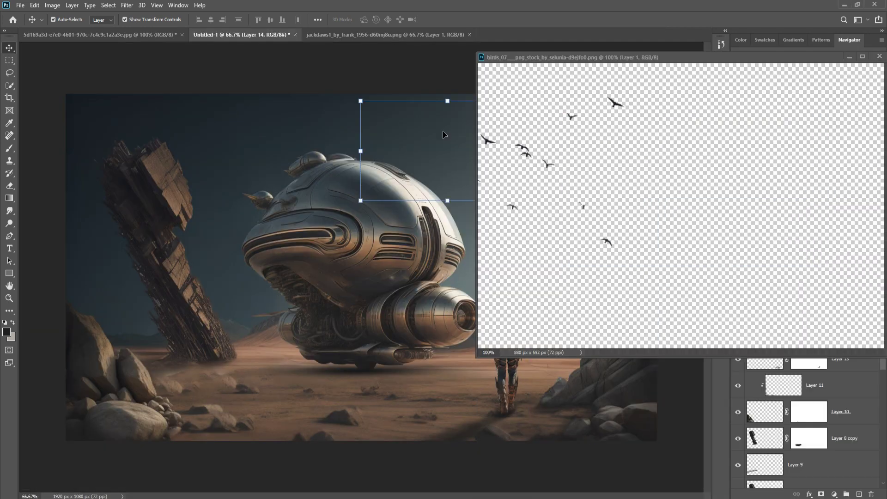
click(849, 57)
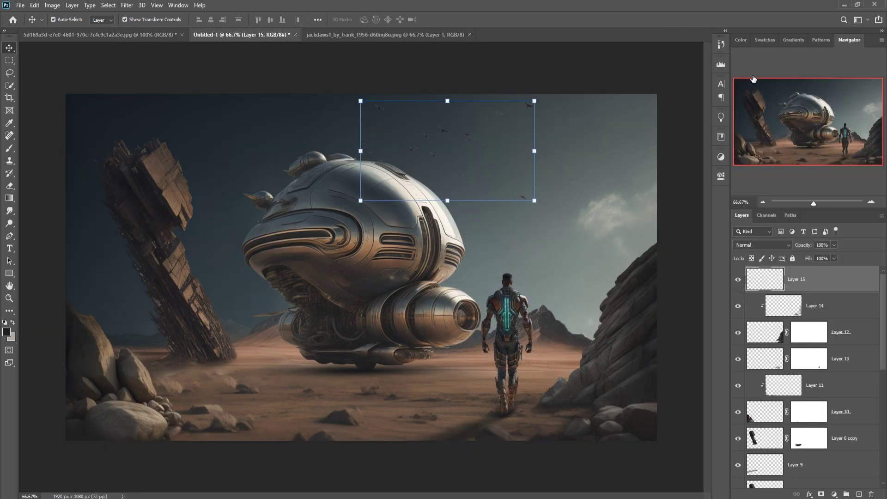
Step: Scale the birds to about 90%, nudge them right, and commit the transform
drag(539, 101, 523, 111)
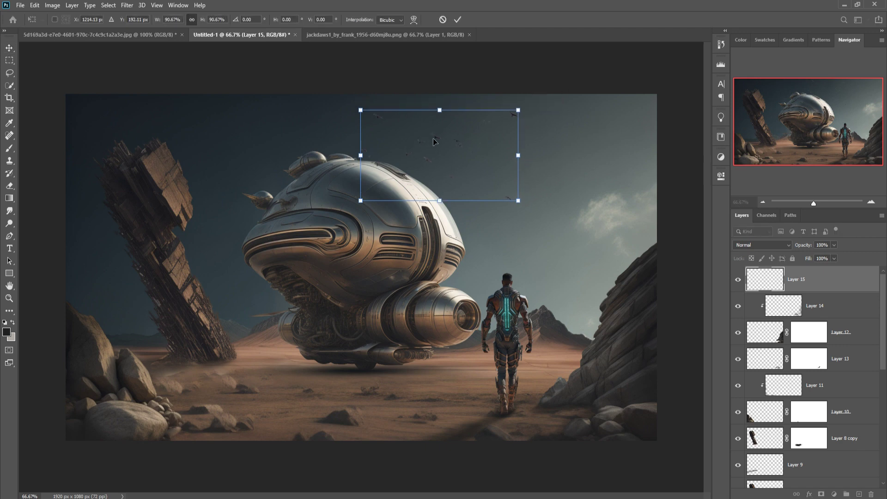
drag(438, 141, 457, 142)
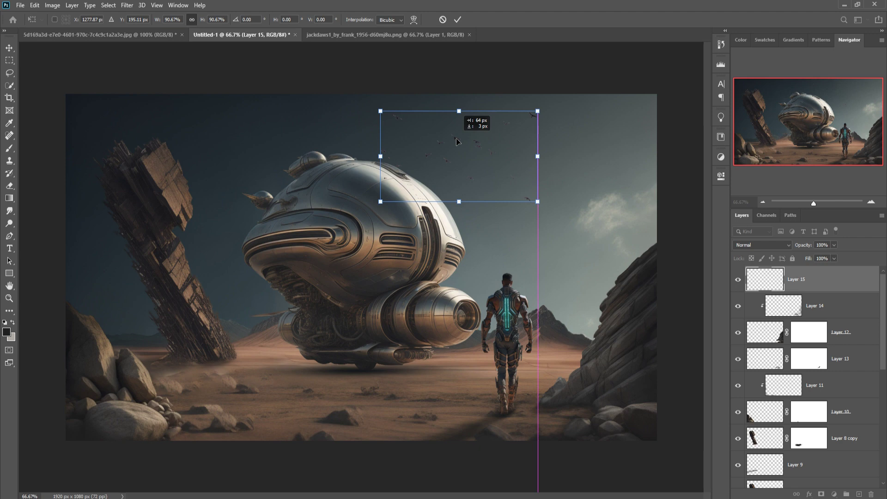
drag(457, 142, 455, 140)
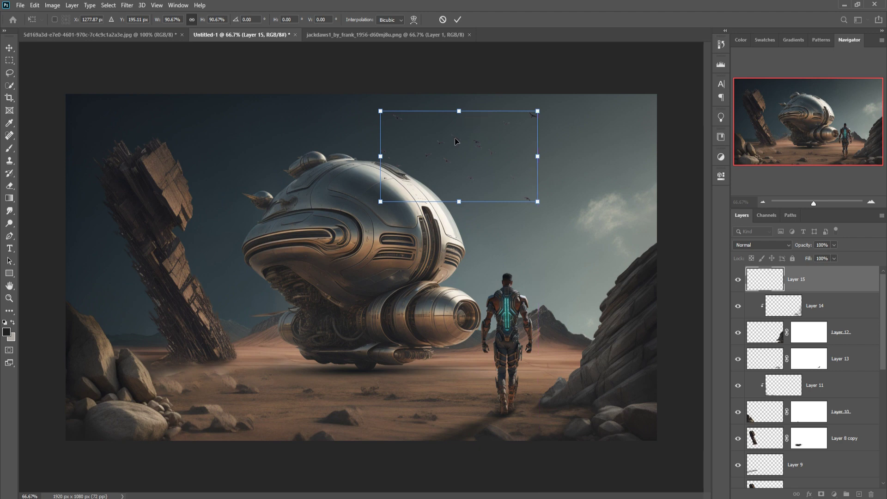
click(457, 20)
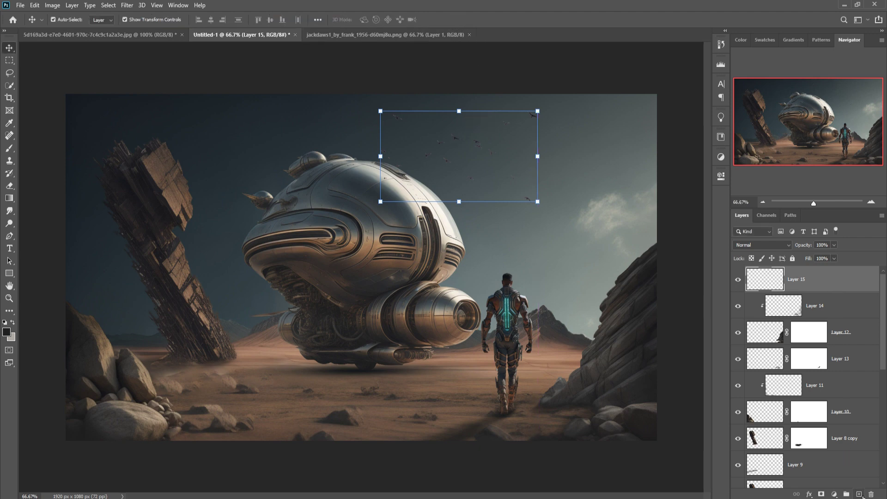
Step: Add a Hue/Saturation layer clipped to Layer 15 and raise Lightness to about +64
click(834, 493)
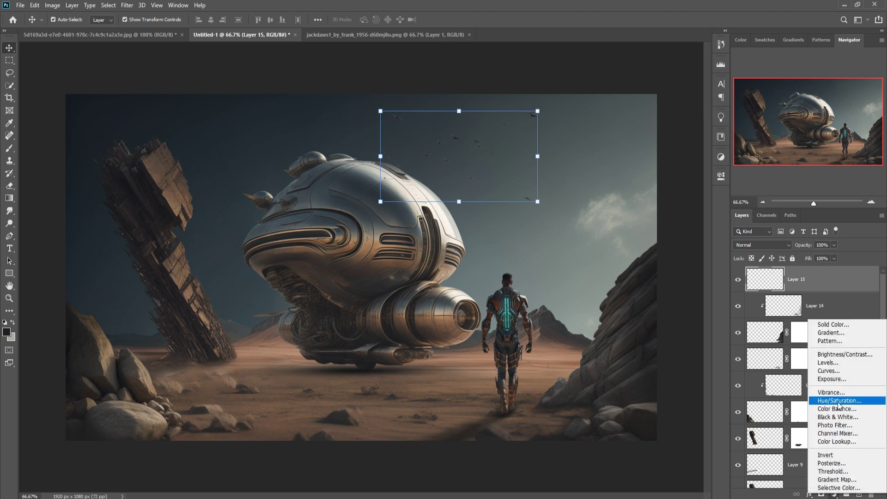
click(820, 400)
click(643, 336)
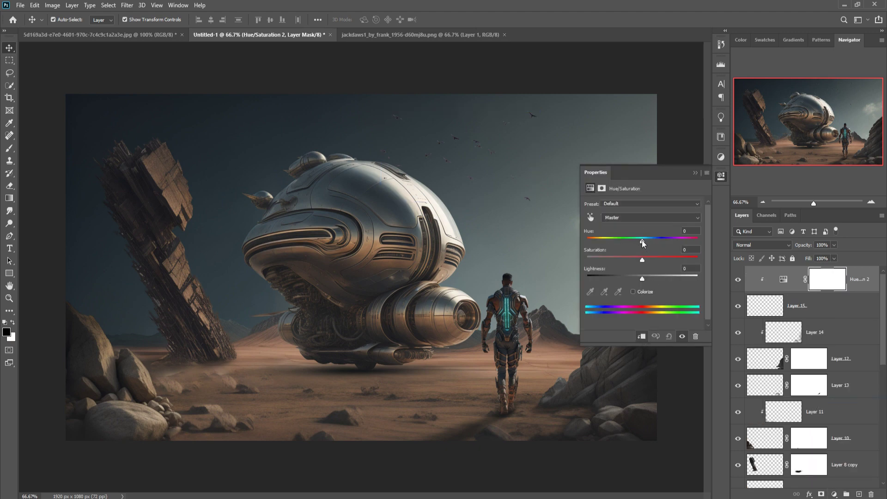
mouse_move(642, 279)
mouse_down()
mouse_move(681, 277)
mouse_move(667, 279)
mouse_up()
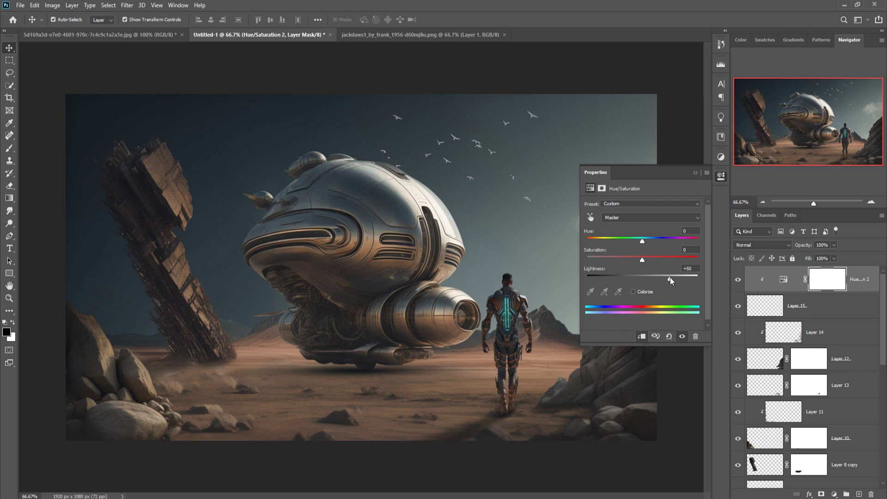
drag(670, 277, 674, 280)
click(697, 172)
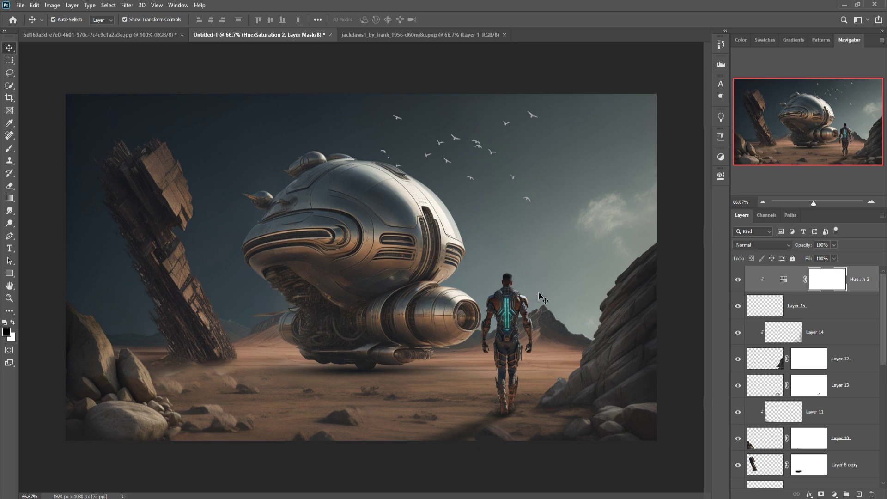
Step: Add a Curves adjustment clipped to the spaceship layer, slightly darkening its midtones
click(359, 199)
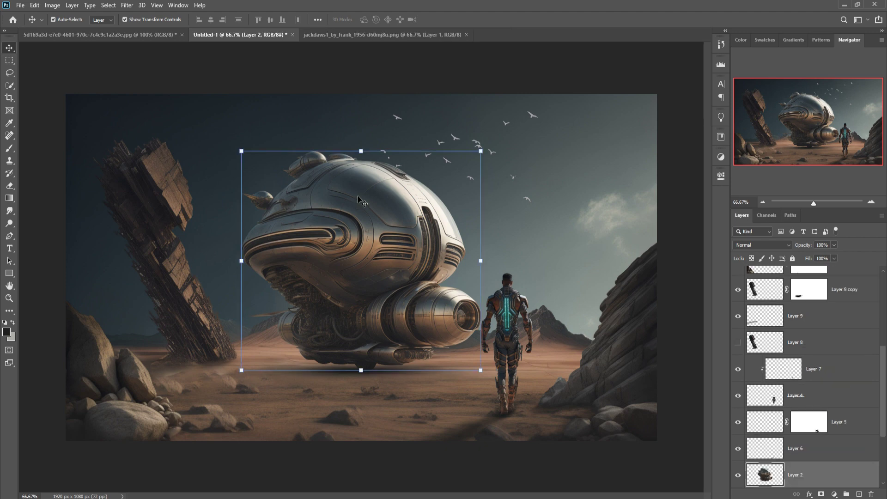
click(834, 494)
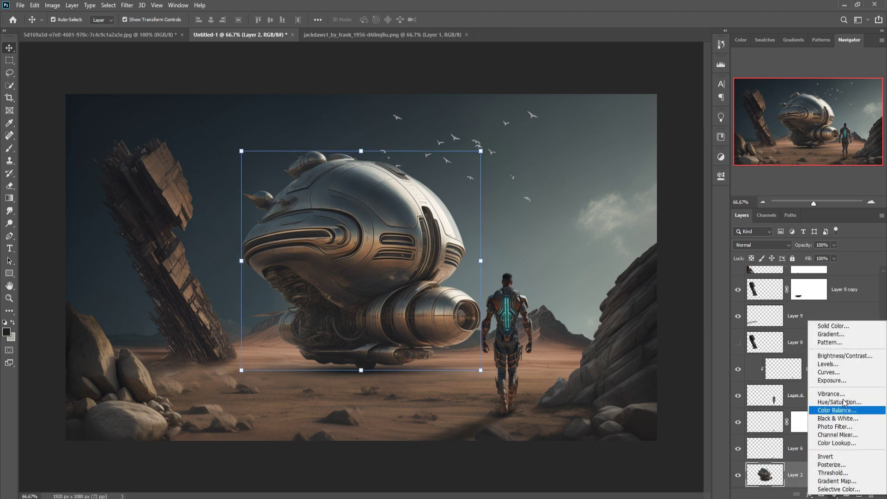
click(841, 371)
click(642, 336)
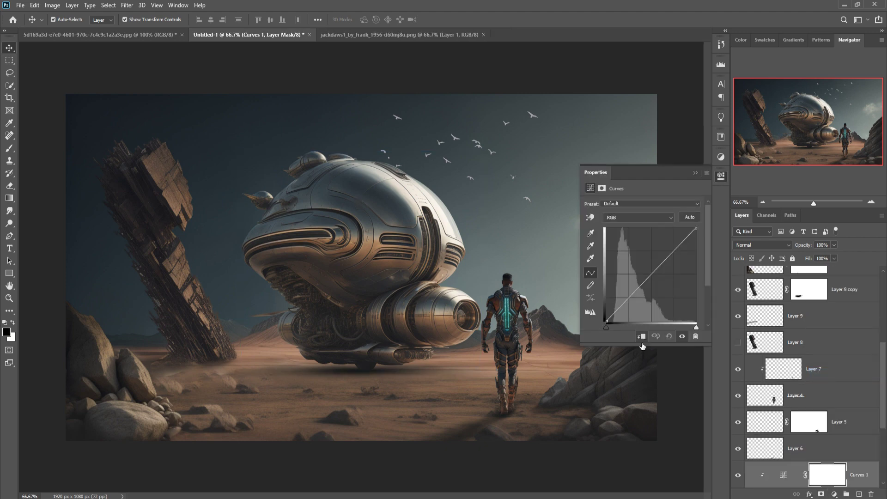
drag(657, 269, 660, 279)
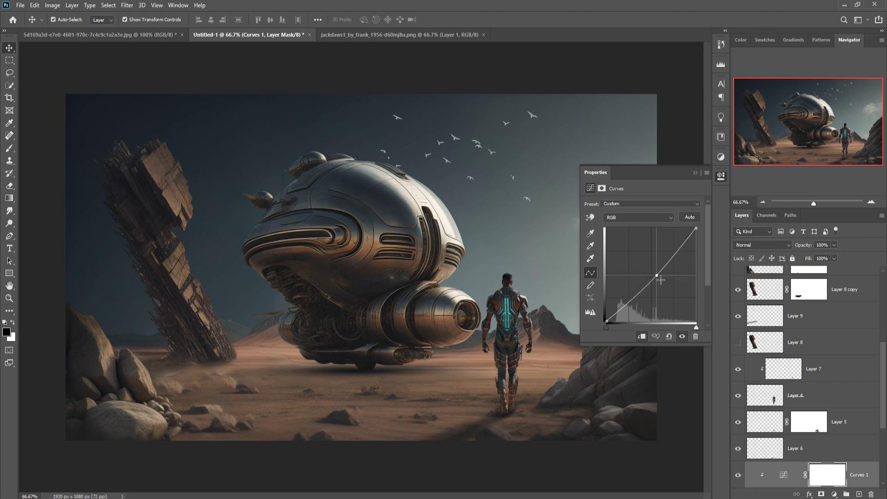
click(694, 173)
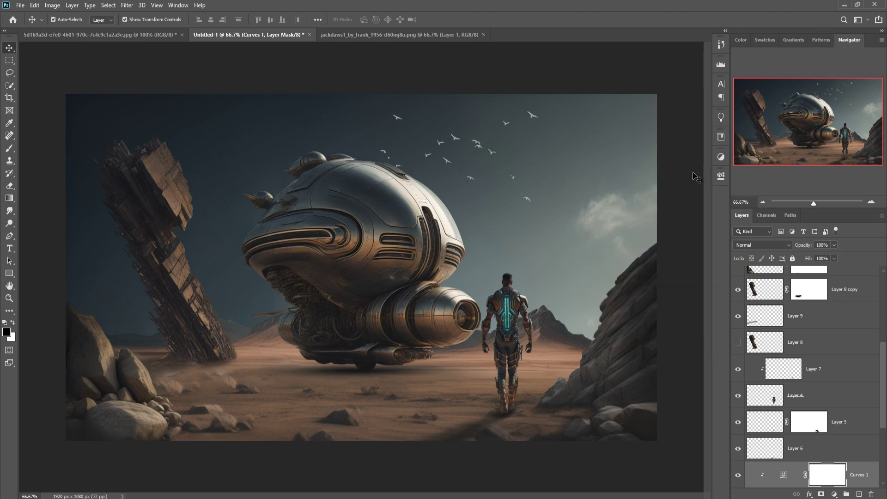
Step: Add a Curves adjustment clipped to the desert ground layer and darken it slightly
scroll(874, 409, down, 1)
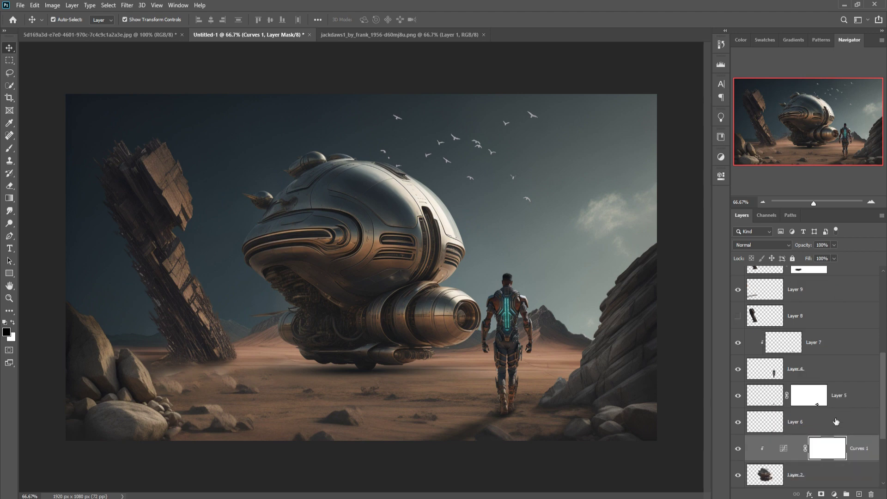
scroll(840, 441, down, 4)
click(829, 423)
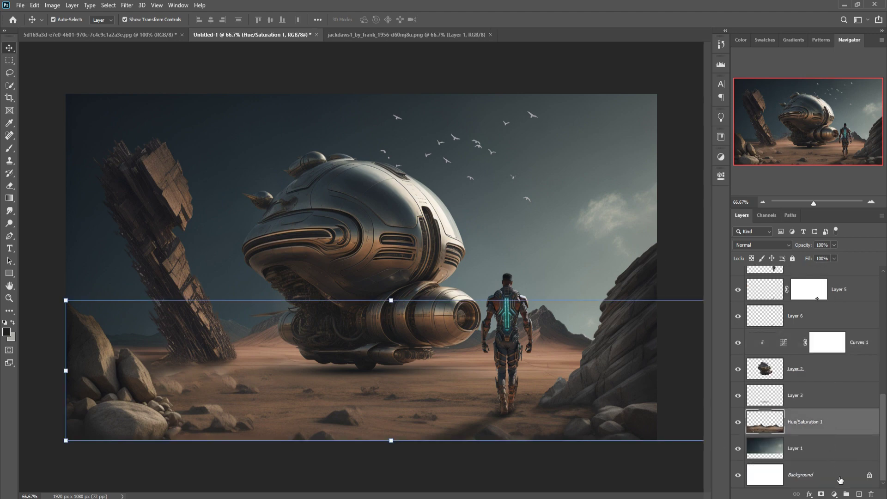
right_click(830, 422)
click(838, 371)
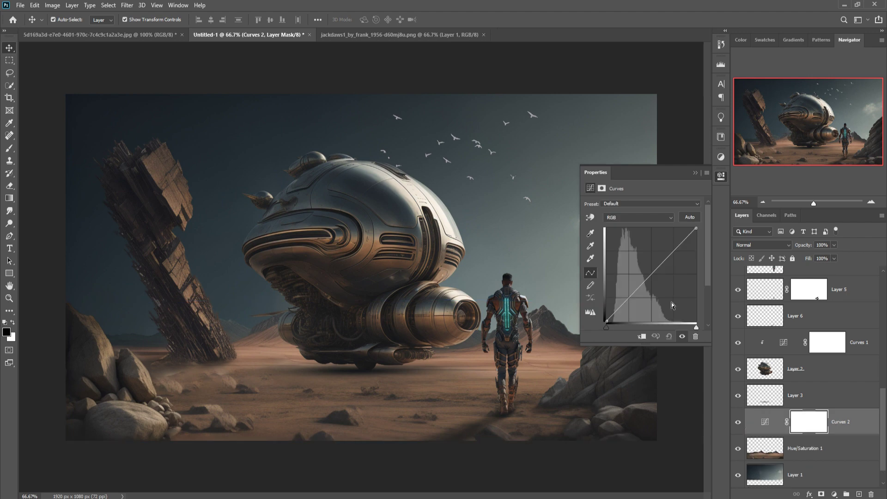
click(643, 336)
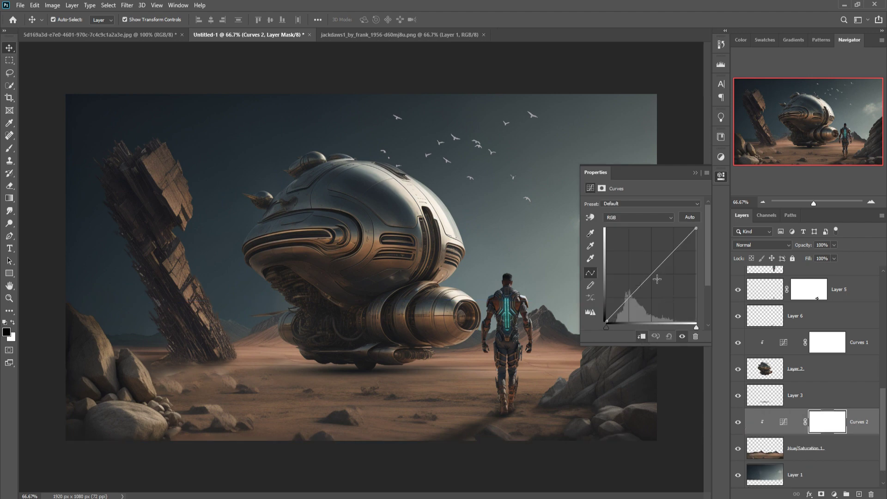
drag(657, 279, 663, 279)
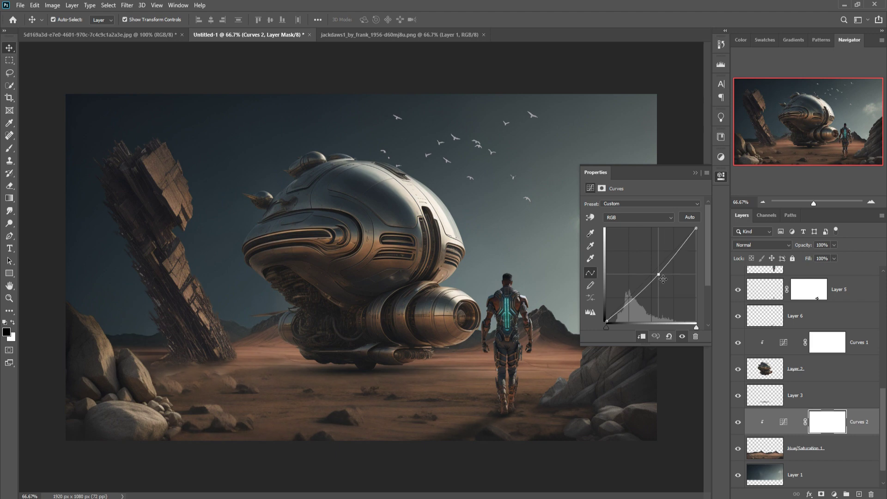
Step: In the ground Curves, pull the Red channel down and add a point on the Green channel
click(672, 218)
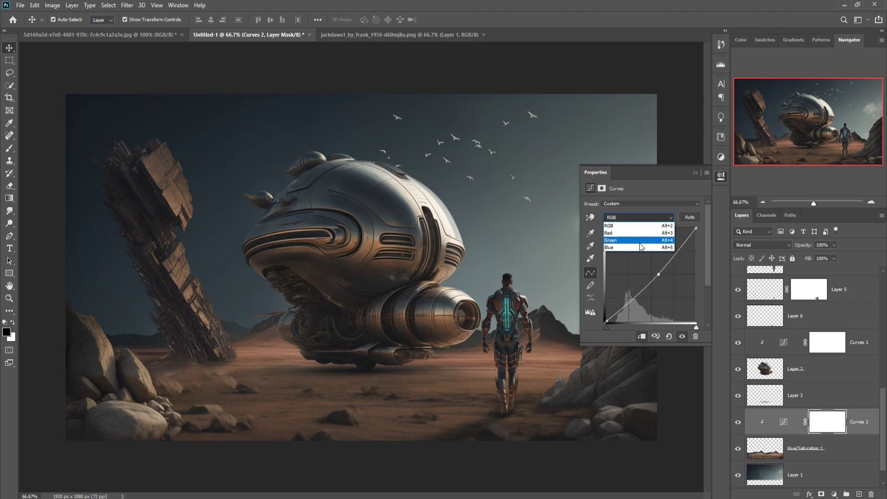
click(645, 231)
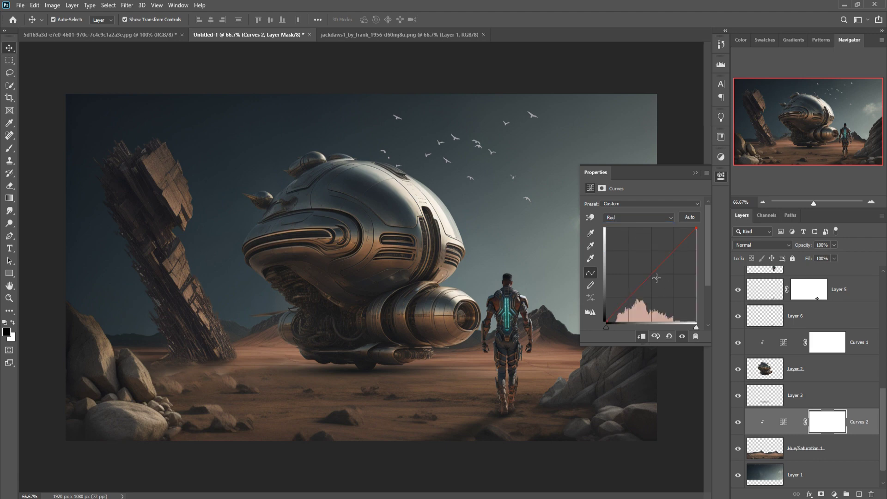
click(654, 276)
drag(655, 277, 658, 280)
click(670, 219)
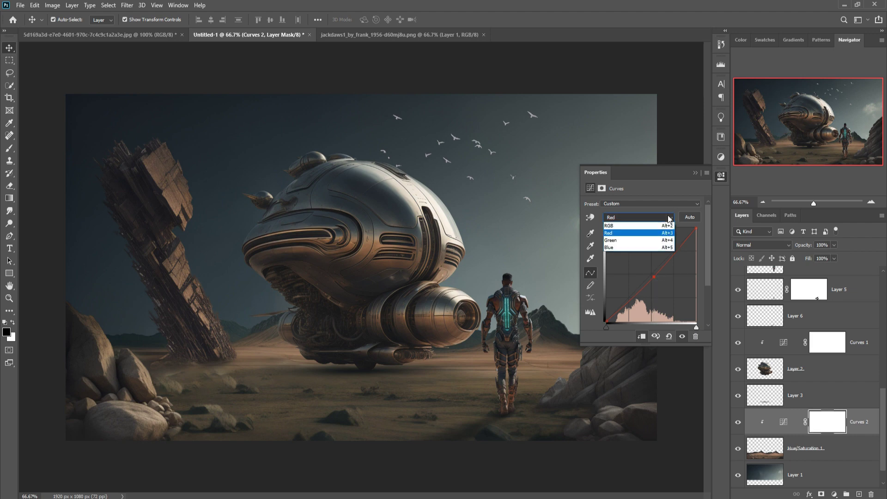
click(632, 241)
click(654, 275)
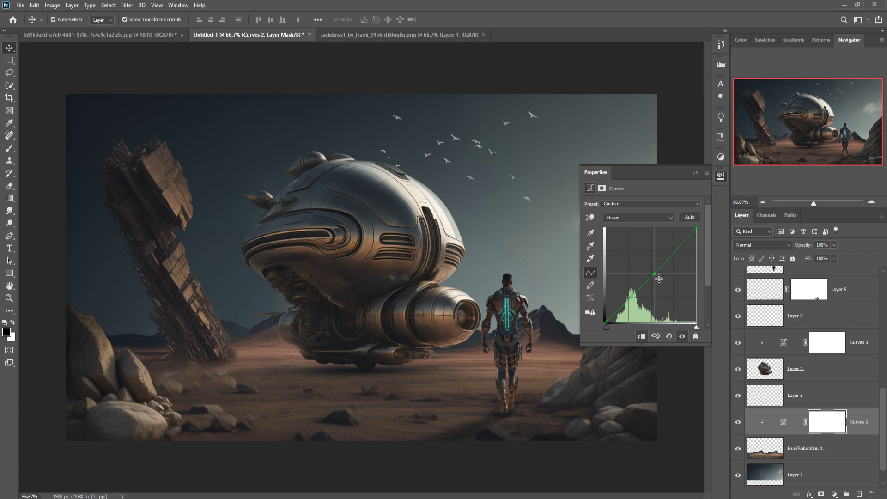
click(696, 174)
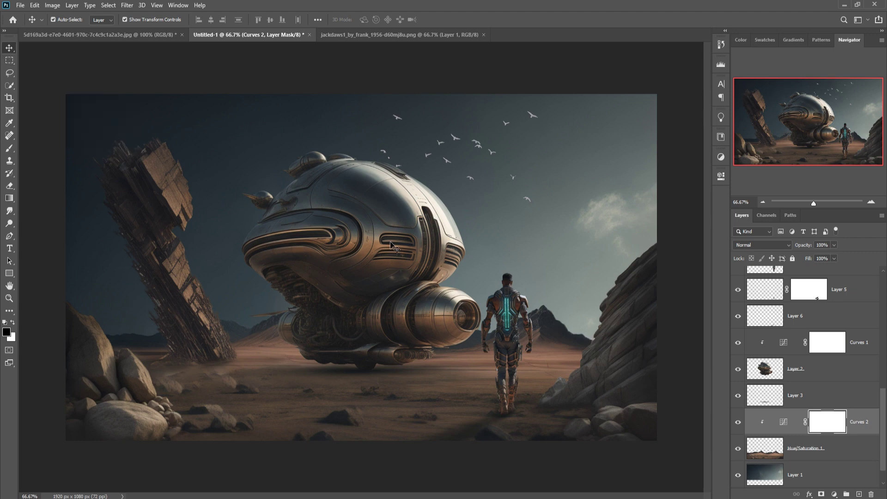
click(391, 245)
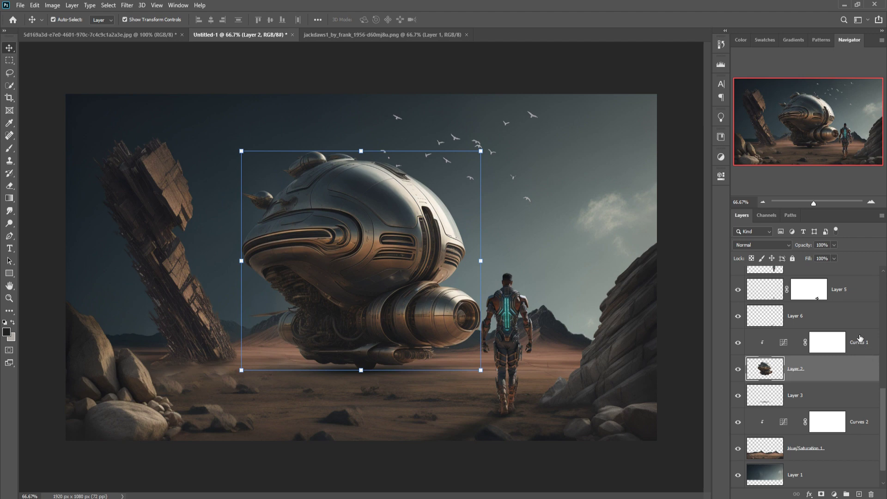
Step: Add Layer 16 above Curves 1, clipped to the ship, in Linear Dodge (Add) mode
click(860, 339)
click(860, 494)
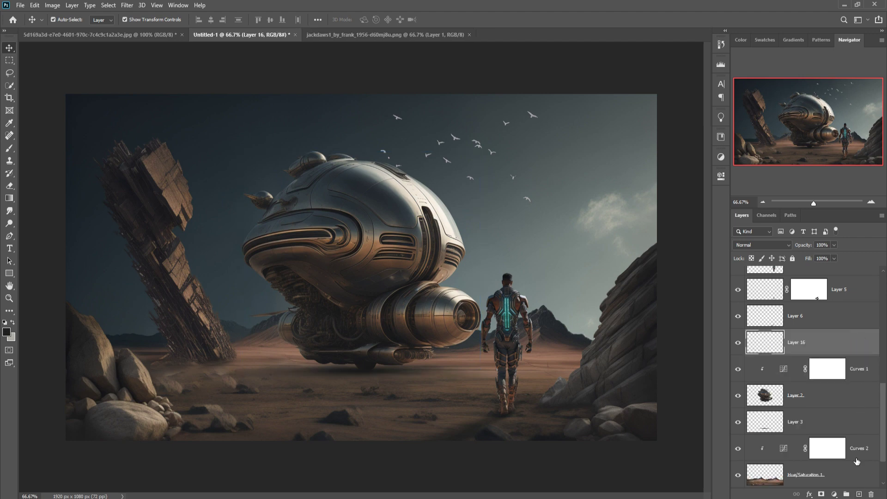
right_click(823, 344)
click(727, 279)
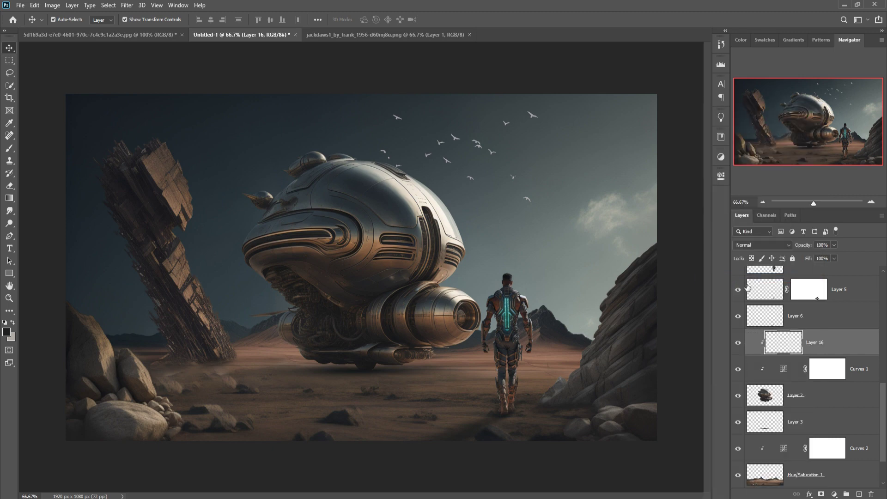
click(755, 242)
click(752, 338)
Step: Add a Solid Color fill layer set to bright cyan #03f9fc
click(834, 494)
click(833, 324)
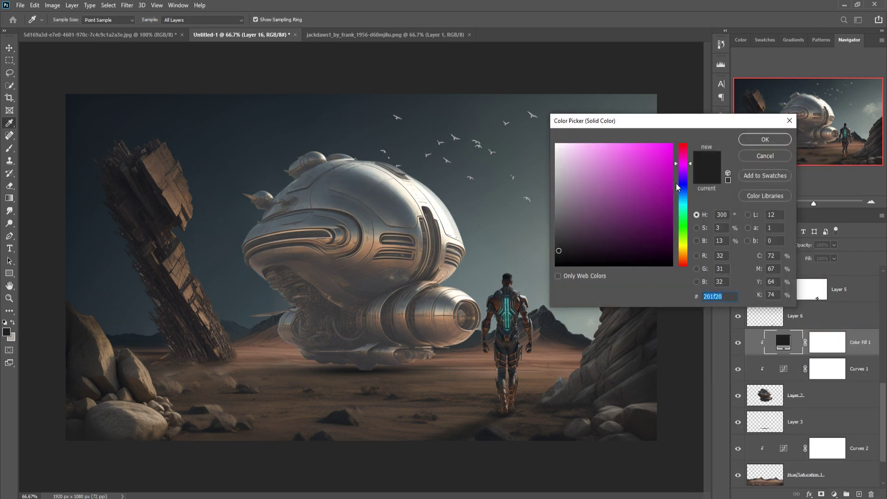
click(676, 149)
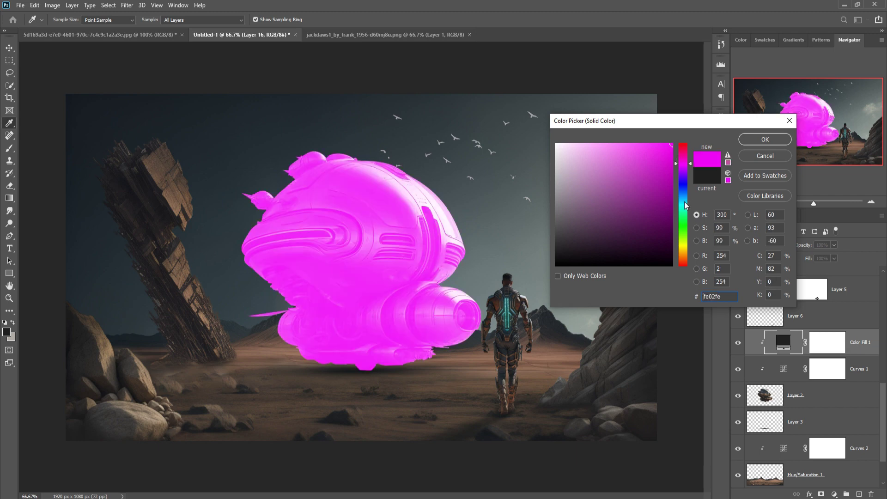
click(509, 310)
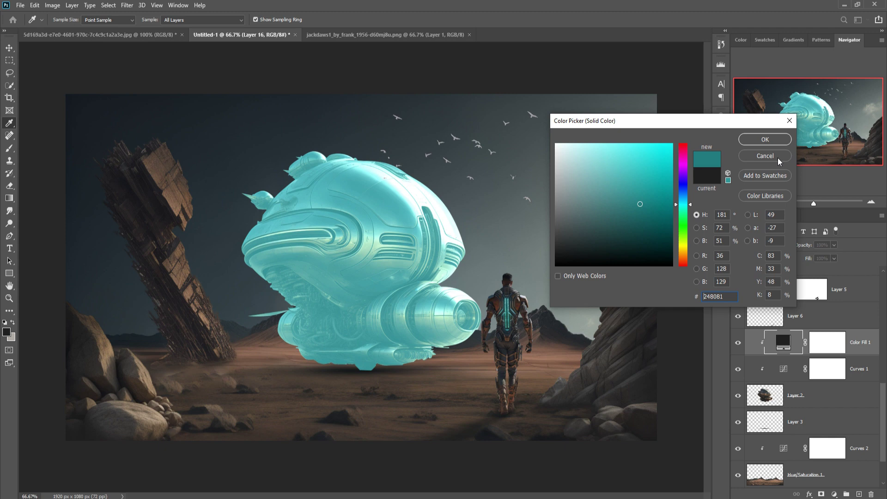
click(674, 146)
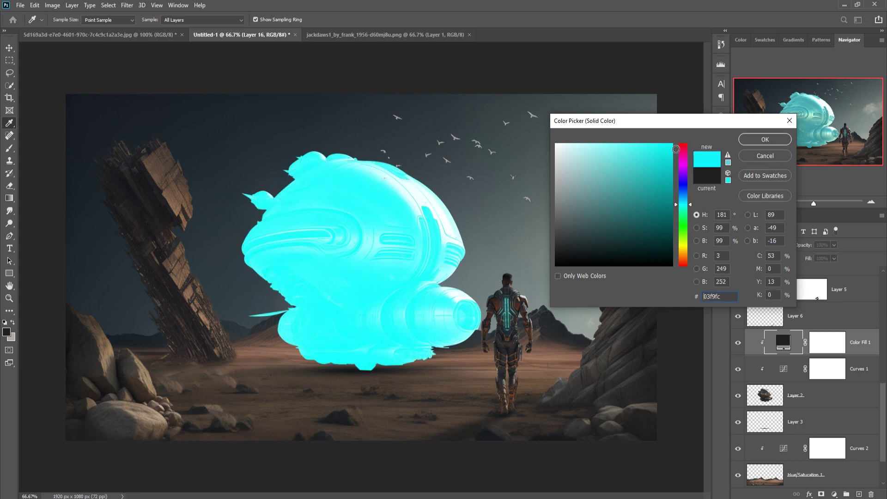
click(765, 140)
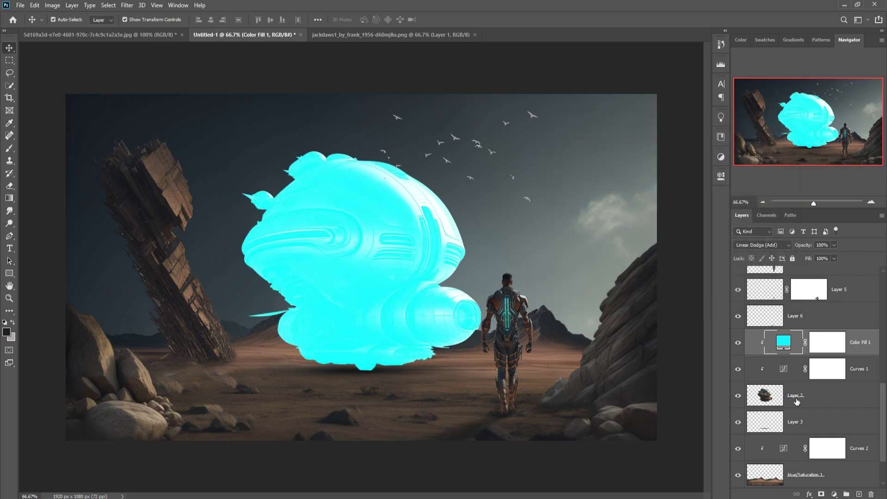
Step: Set Color Fill 1's Blend If underlying slider so the ship's dark detail shows through
right_click(785, 345)
click(796, 155)
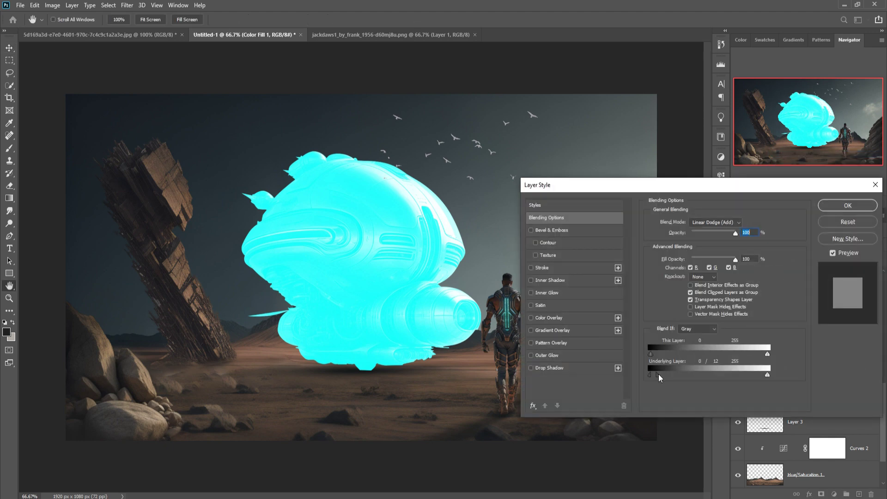
drag(658, 373, 690, 372)
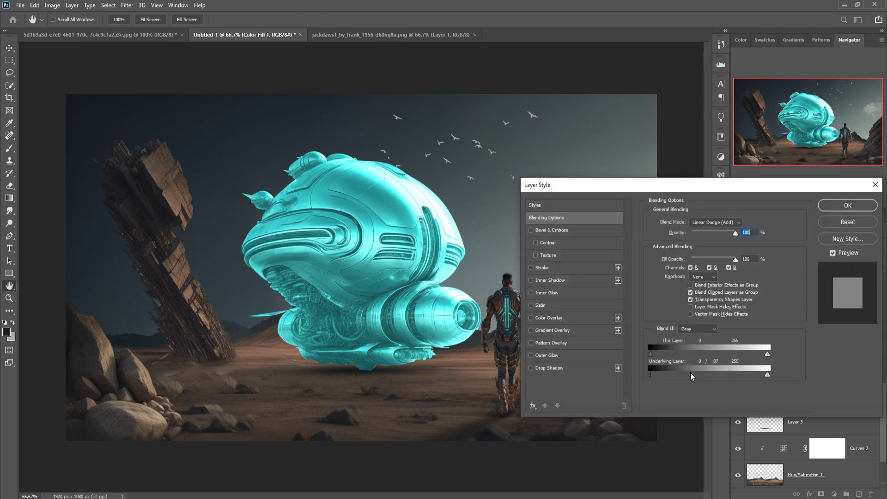
click(834, 208)
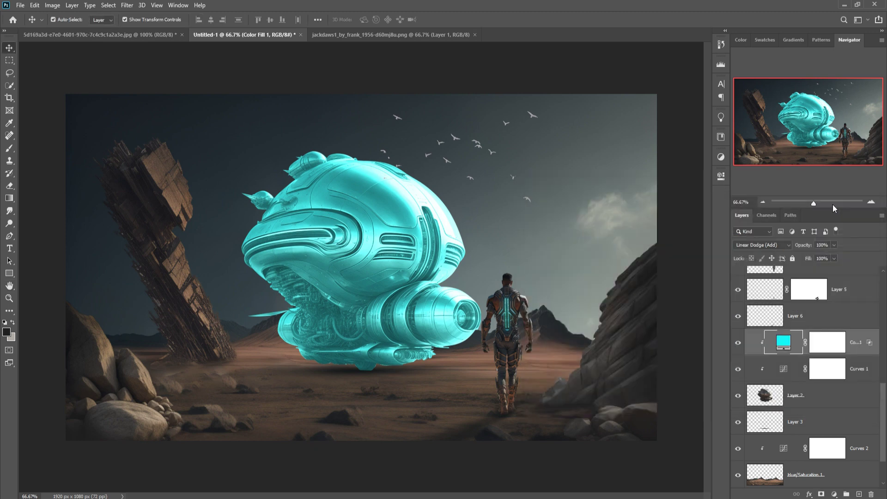
Step: Invert Color Fill 1's mask to hide the cyan and pick a small hard round brush
click(834, 352)
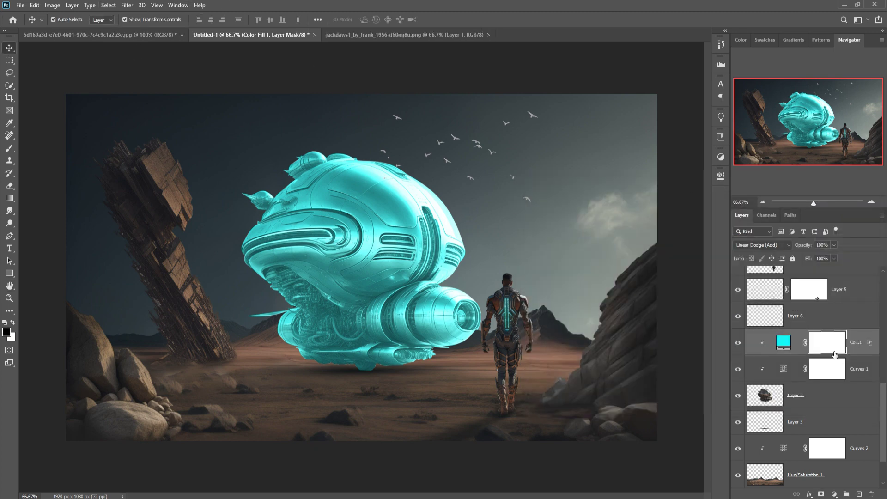
key(ctrl+i)
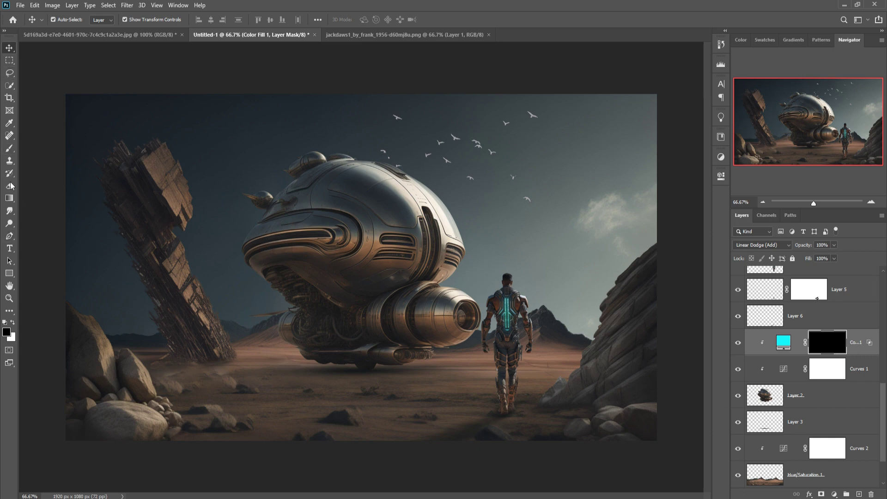
click(9, 148)
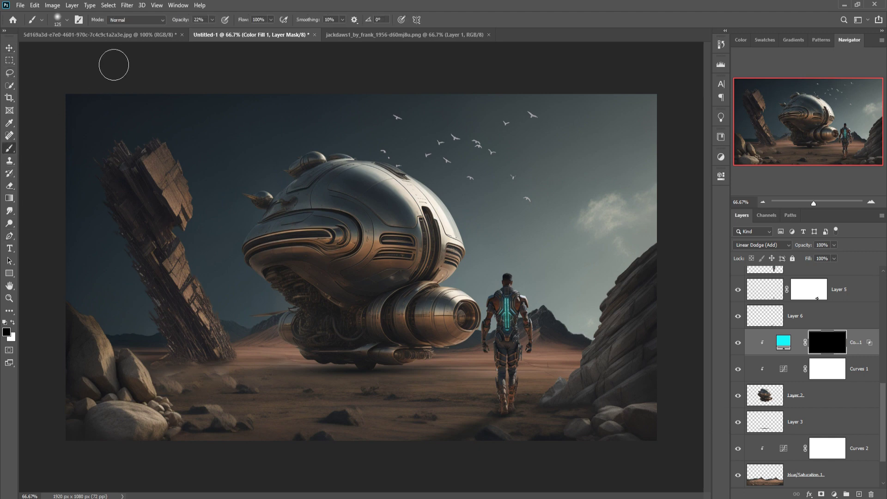
click(69, 21)
click(159, 133)
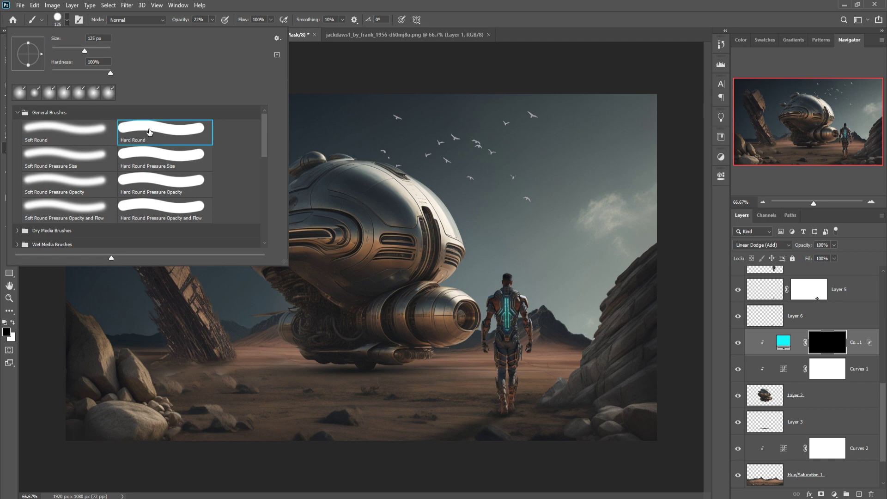
key(Return)
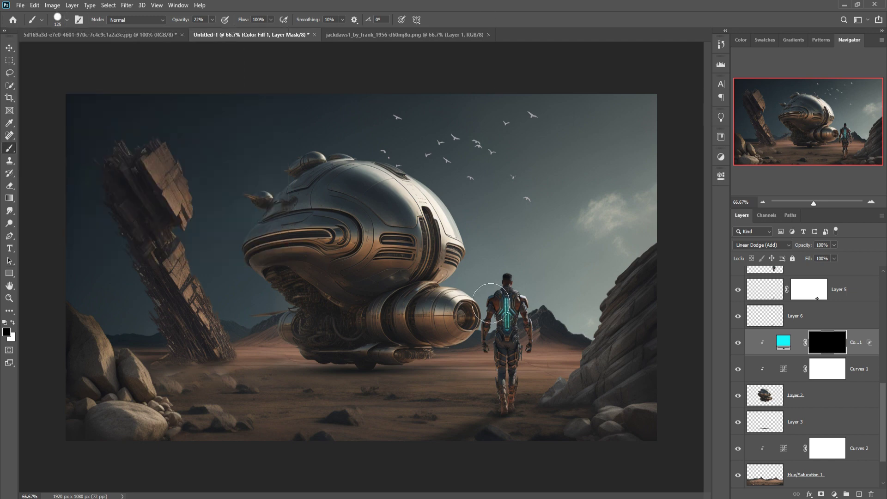
key(bracketleft)
key(bracketleft)
key(bracketleft)
Step: Paint white at full opacity into the mask to add cyan glow along the hull seams
scroll(468, 309, up, 1)
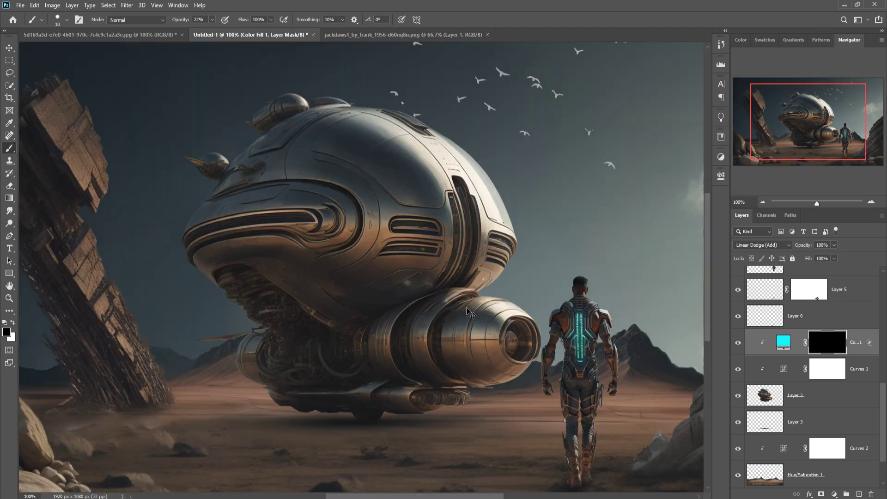
scroll(432, 293, up, 1)
scroll(460, 323, up, 1)
scroll(345, 246, up, 1)
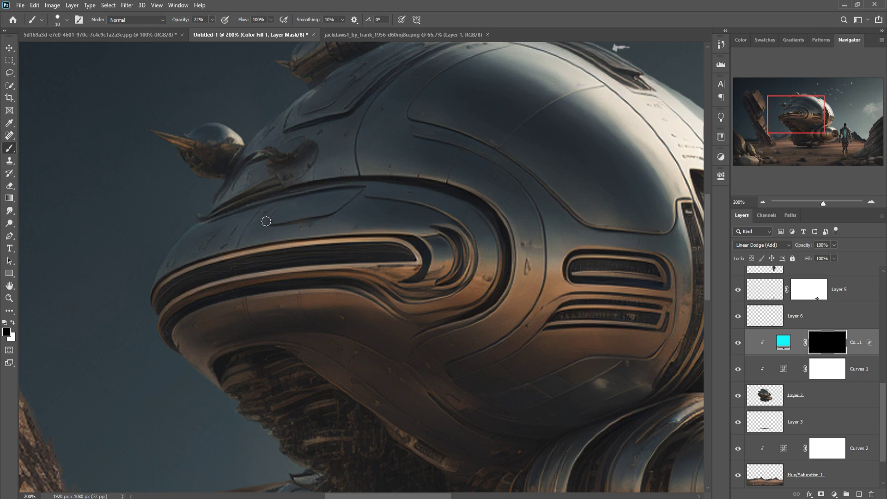
key(bracketleft)
key(bracketleft)
drag(212, 19, 280, 32)
click(13, 323)
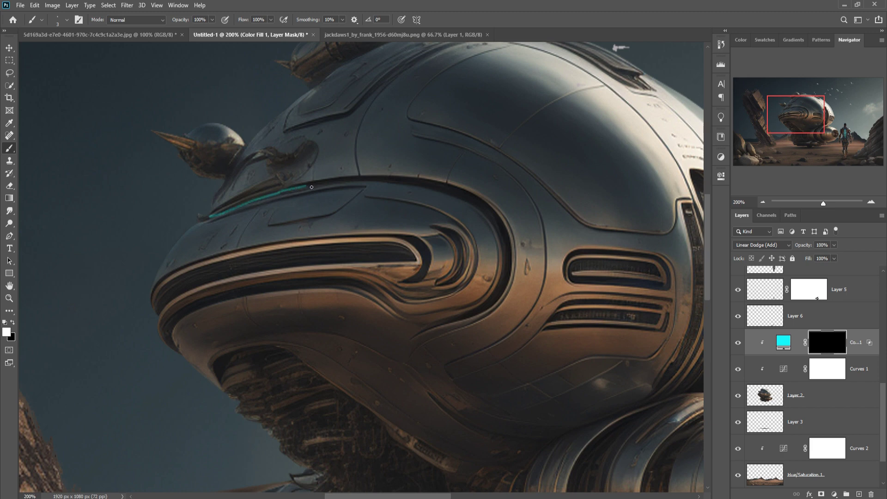
drag(386, 179, 417, 179)
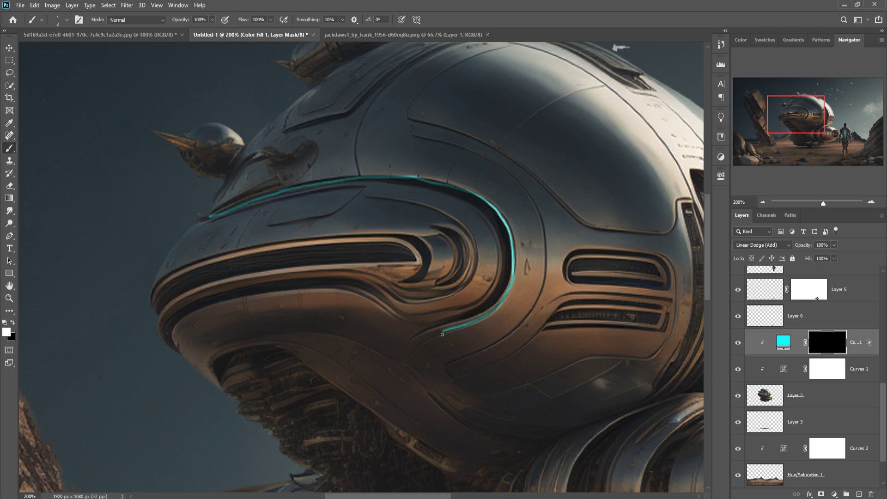
mouse_move(480, 321)
mouse_down()
mouse_move(451, 191)
mouse_move(502, 232)
mouse_up()
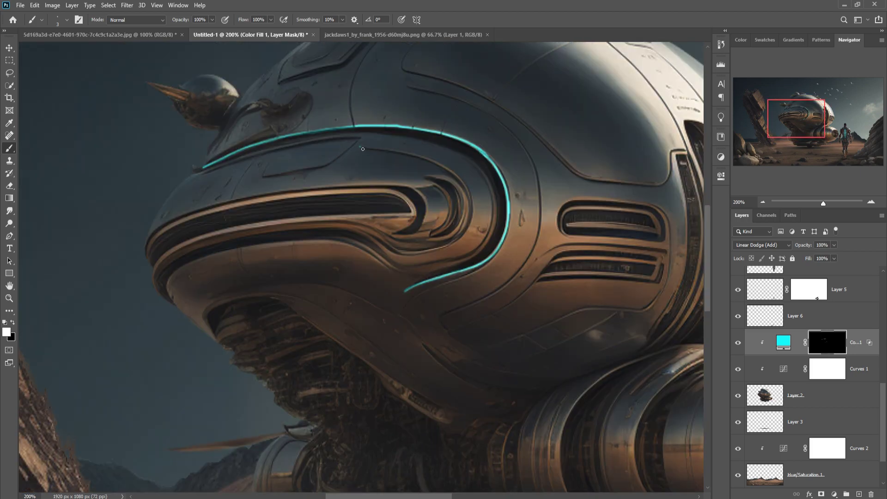
drag(360, 147, 554, 258)
key(bracketright)
key(bracketright)
key(bracketright)
mouse_move(494, 203)
mouse_down()
mouse_move(241, 244)
mouse_move(494, 203)
mouse_up()
Step: Trim the glow edges with black, then repaint the seams in white at 23% opacity
key(x)
drag(235, 252, 432, 217)
drag(485, 208, 261, 247)
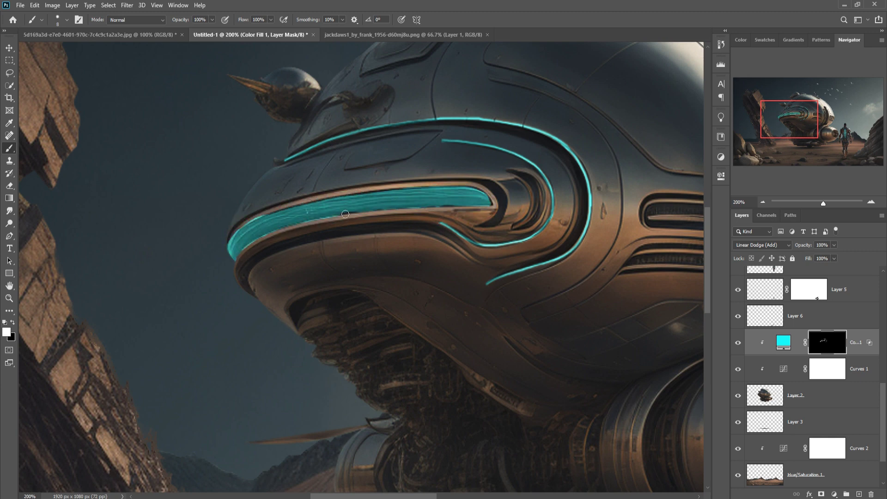
key(x)
key(bracketright)
key(bracketright)
key(bracketright)
key(2)
key(3)
mouse_move(332, 233)
mouse_down()
mouse_move(456, 143)
mouse_move(453, 131)
mouse_up()
drag(653, 298, 278, 376)
Step: Paint a vertical glow stripe on the ship's rear, soften it at 23% opacity, and fit the image on screen
key(bracketleft)
key(bracketleft)
key(bracketleft)
key(0)
drag(355, 194, 339, 415)
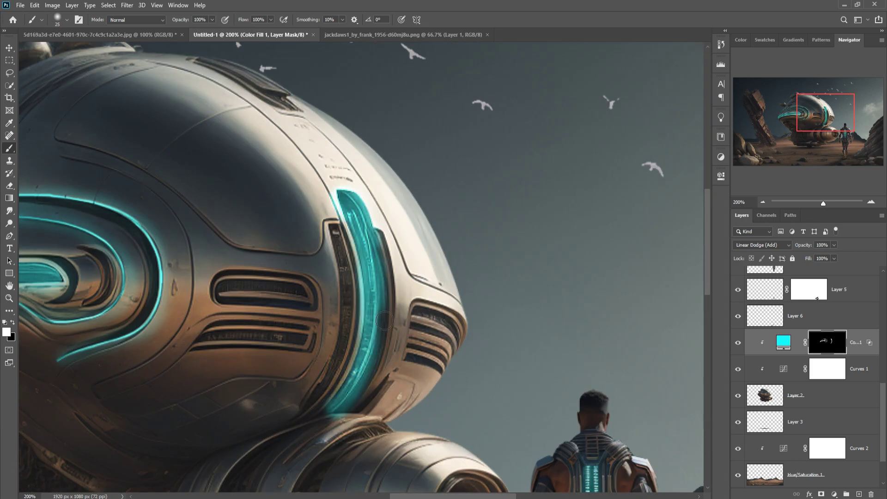
key(x)
mouse_move(336, 208)
mouse_down()
mouse_move(369, 217)
mouse_move(383, 395)
mouse_up()
key(x)
key(2)
key(3)
key(x)
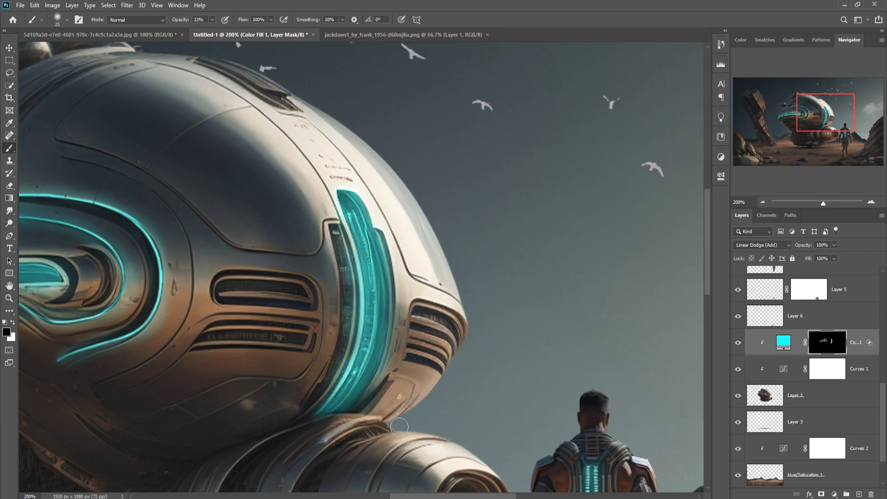
key(ctrl+0)
key(v)
scroll(825, 410, down, 2)
Step: Add a Curves layer clipped to Layer 1 and bend the RGB curve slightly down
click(805, 450)
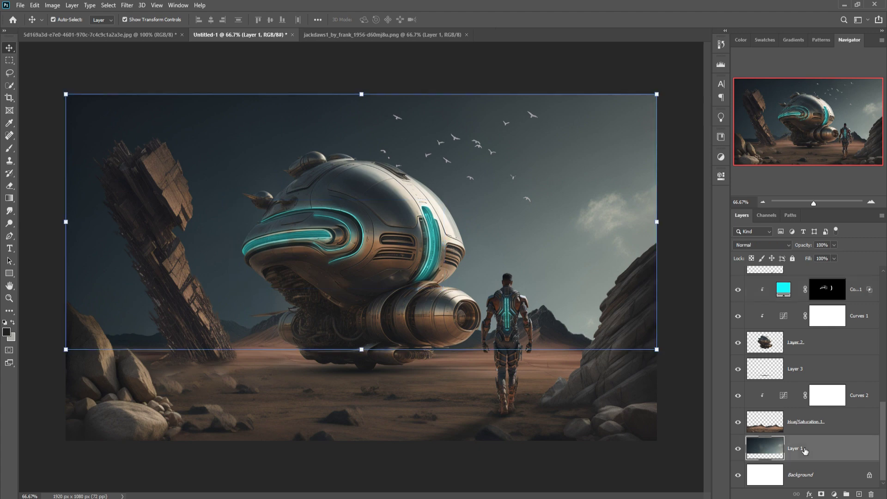
click(833, 494)
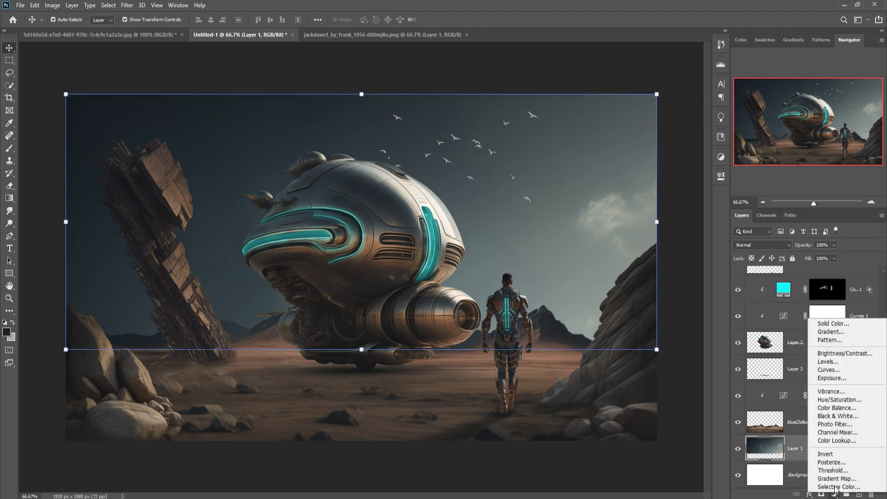
click(828, 369)
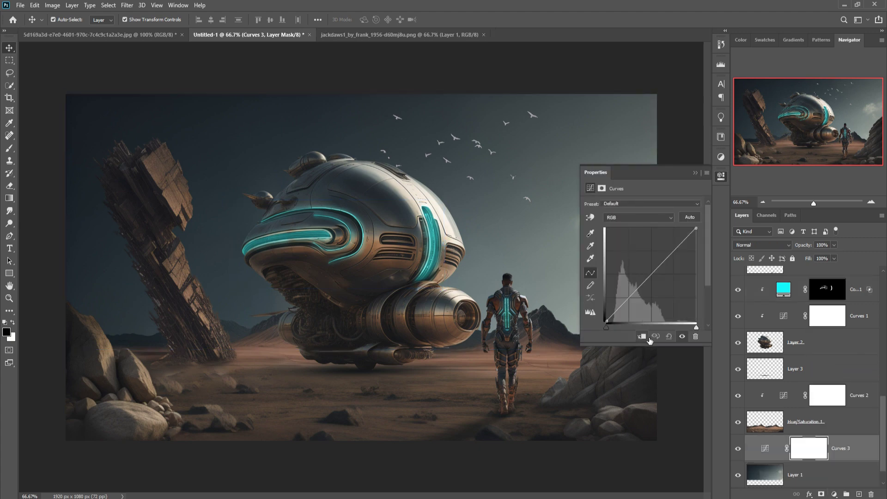
click(648, 339)
drag(660, 275, 660, 279)
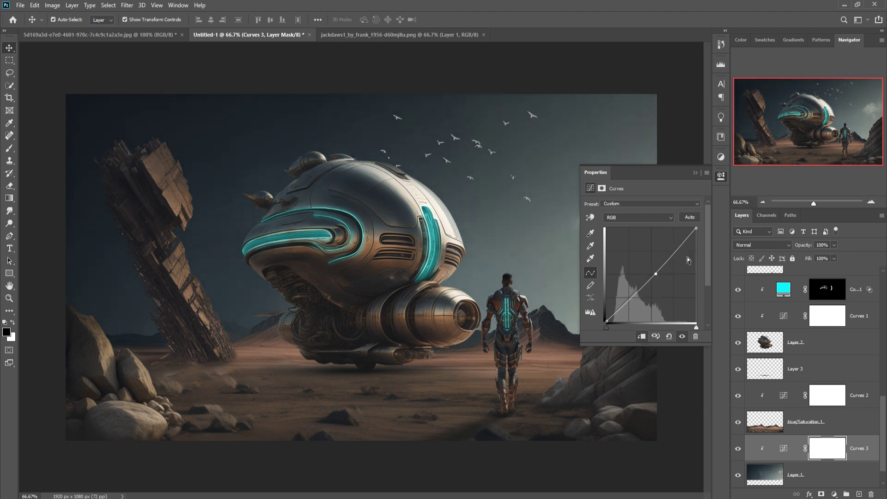
click(695, 173)
click(526, 312)
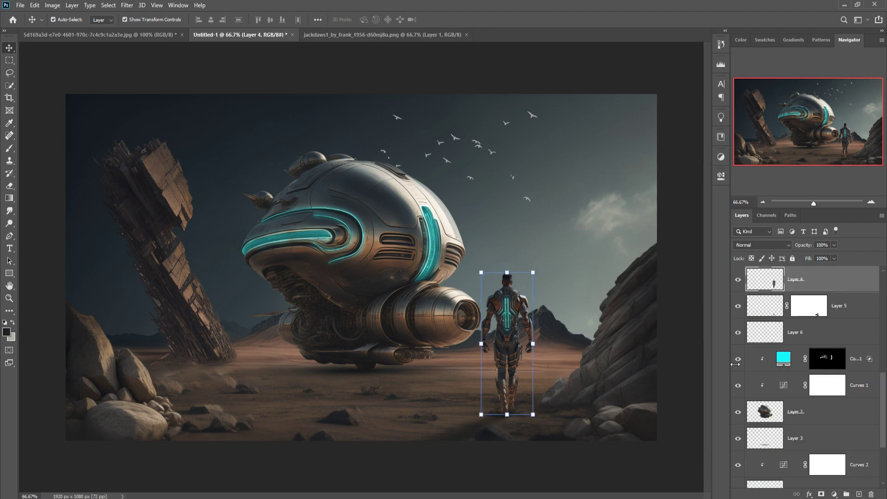
Step: Add a new layer clipped to the figure in Linear Dodge (Add) mode
click(859, 494)
key(ctrl+alt+g)
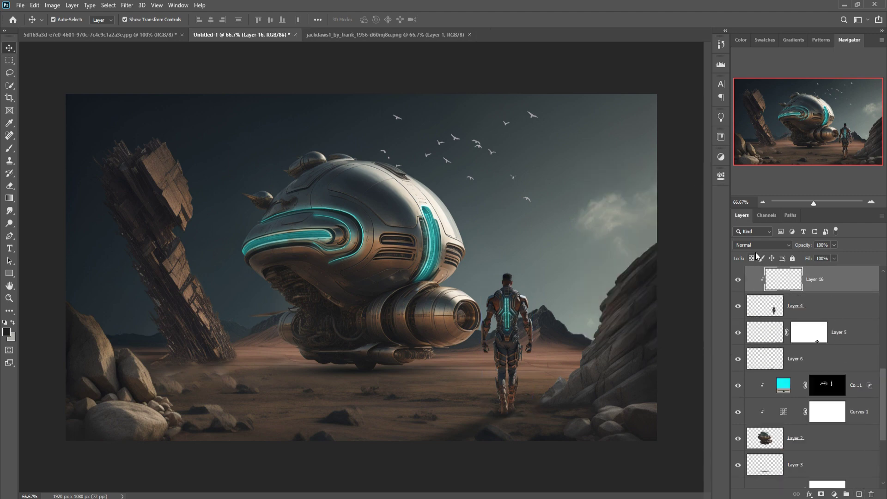
click(758, 242)
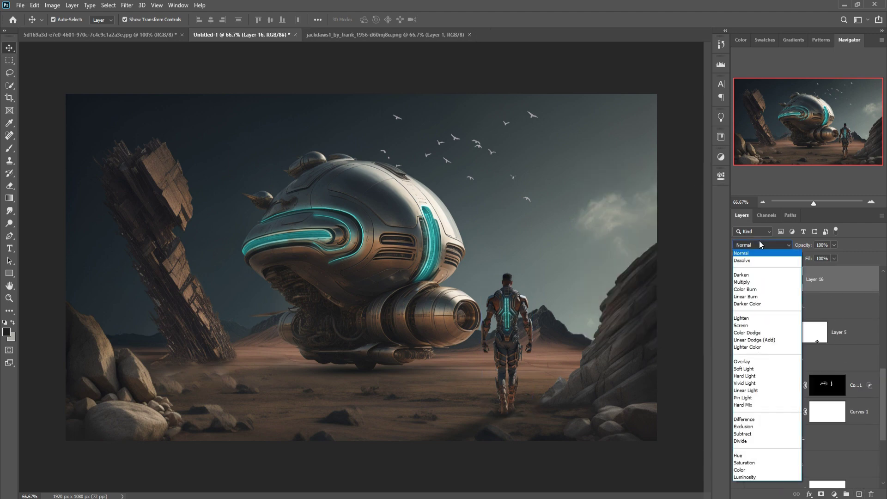
click(750, 339)
Step: Add a Solid Color fill on the figure, set to greenish grey 78817b
click(834, 494)
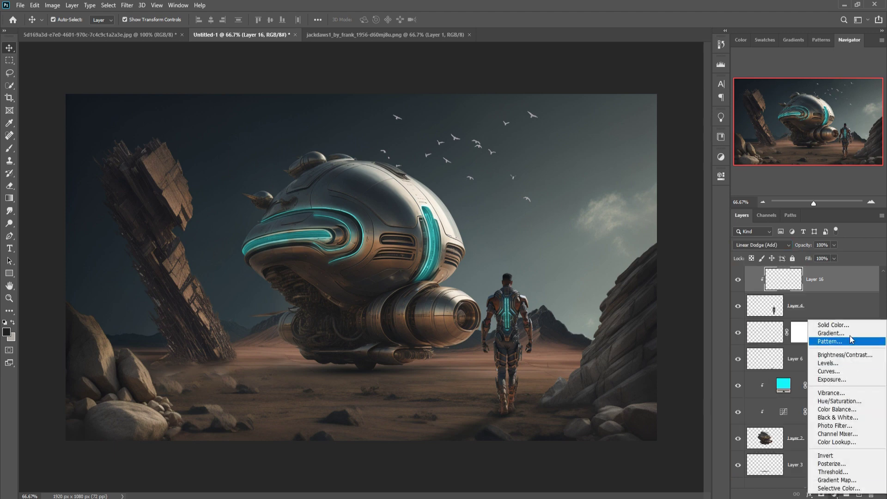
click(844, 326)
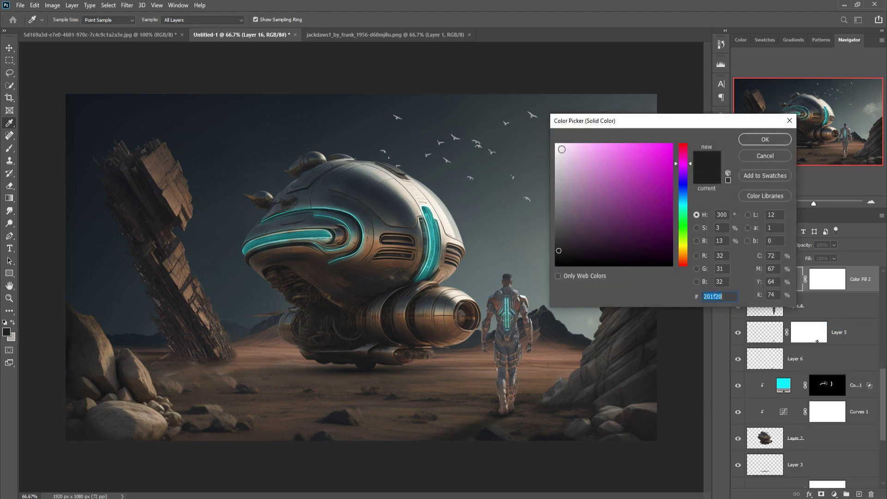
click(559, 218)
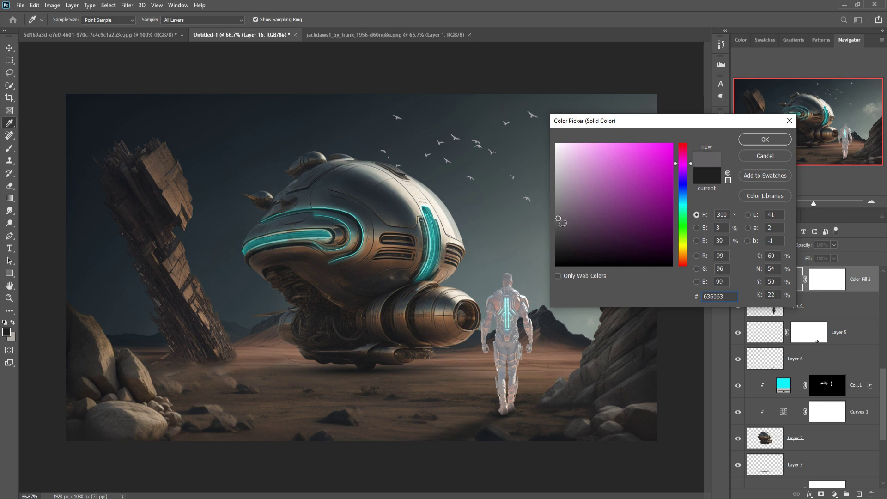
click(560, 227)
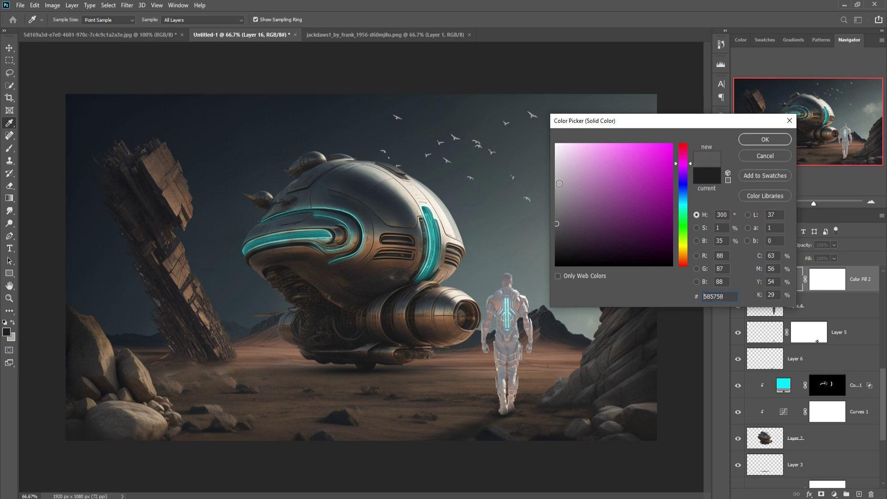
click(763, 139)
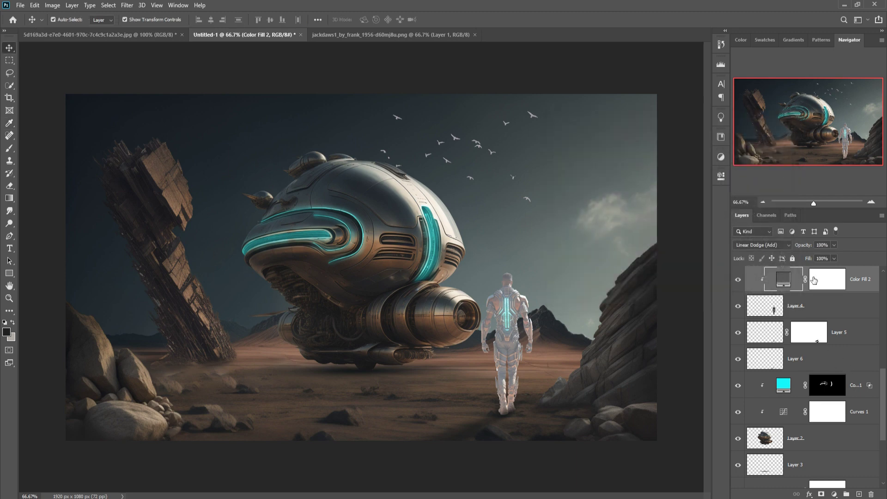
double_click(786, 280)
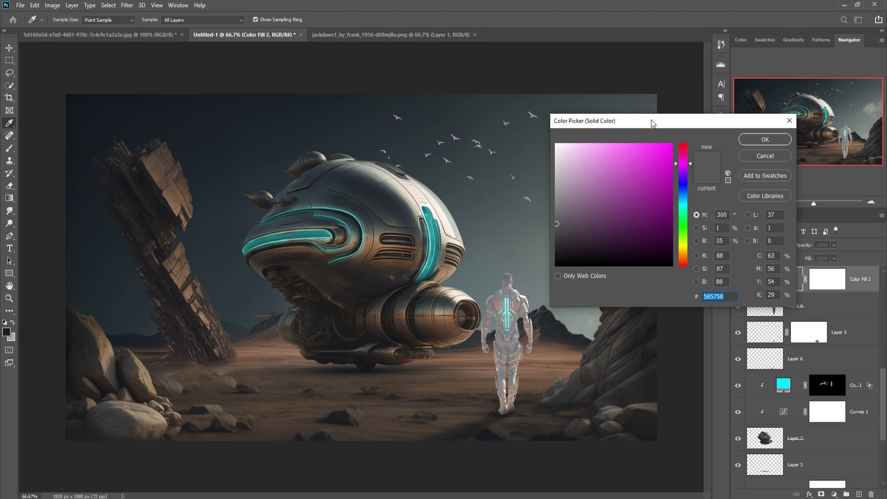
drag(652, 123, 278, 179)
click(647, 247)
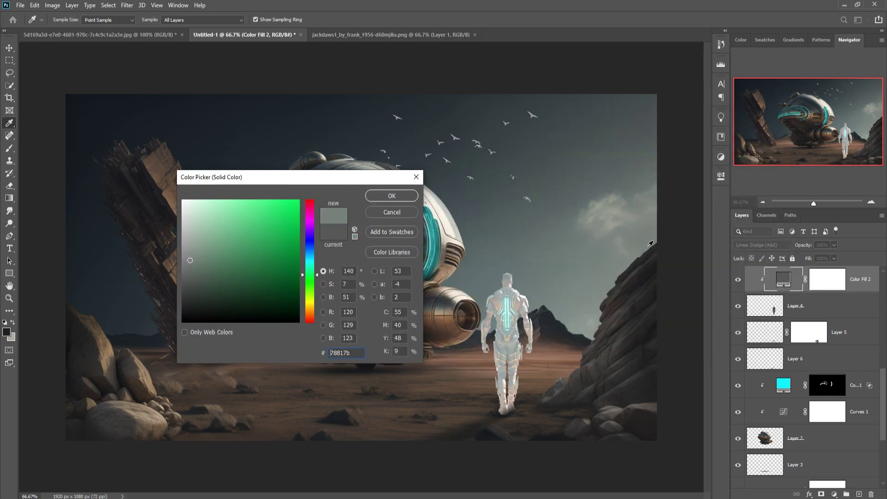
click(392, 197)
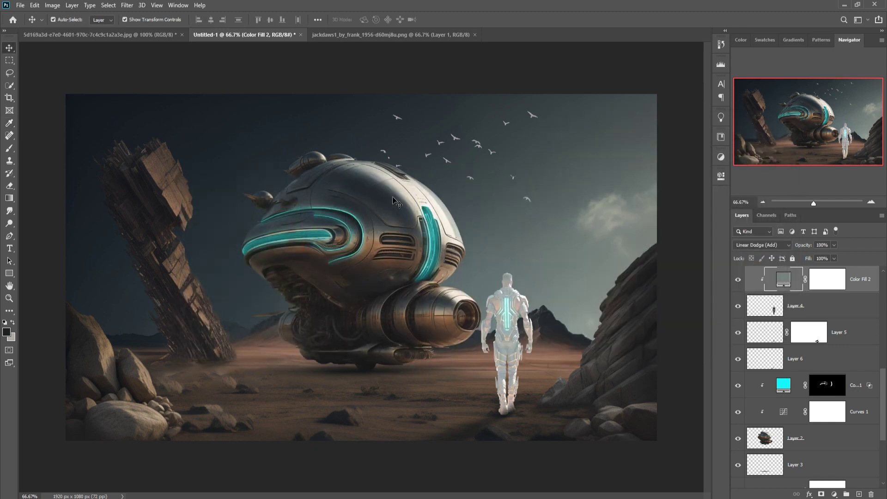
Step: Set the colour fill's Blend If underlying slider to about 82, sparing the figure's dark areas
right_click(789, 282)
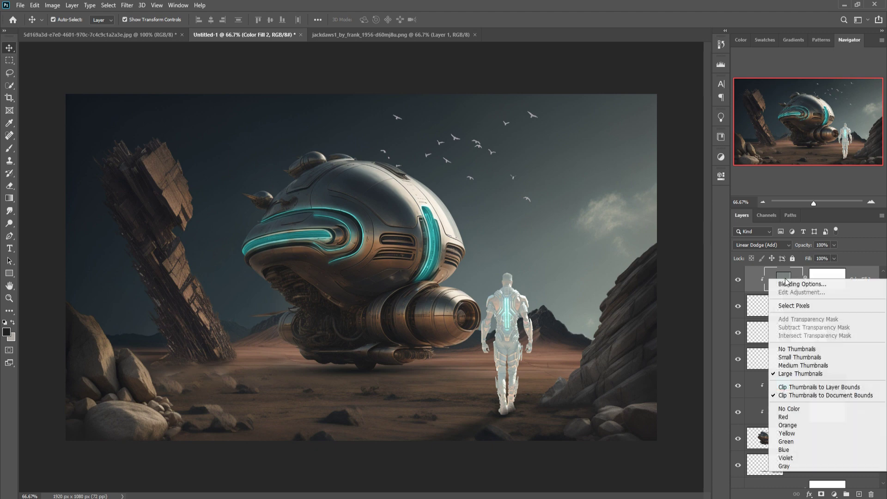
click(793, 285)
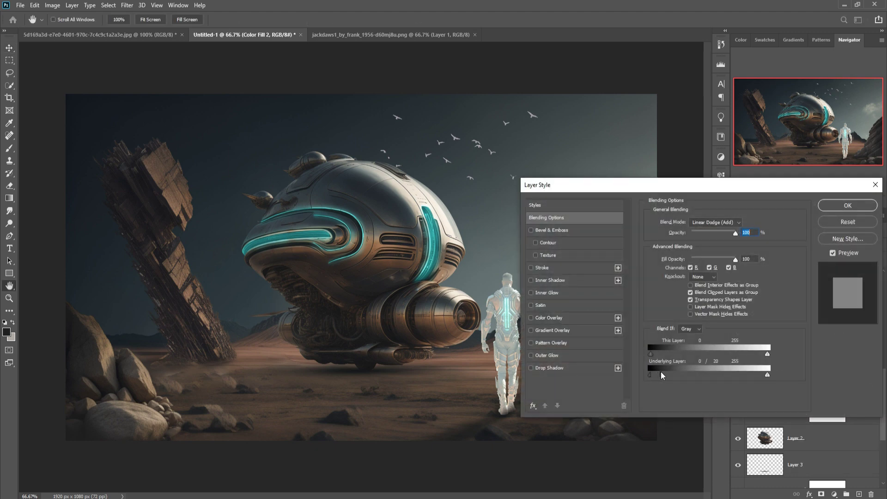
drag(661, 372, 692, 374)
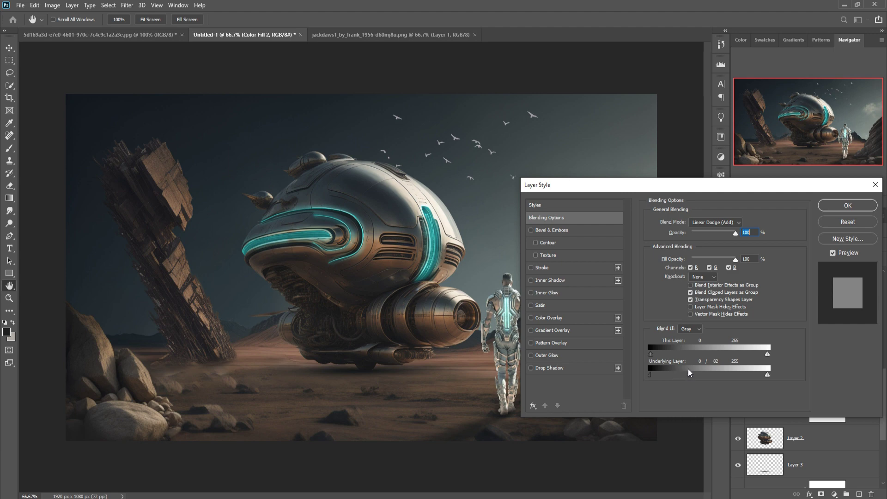
click(847, 206)
click(831, 287)
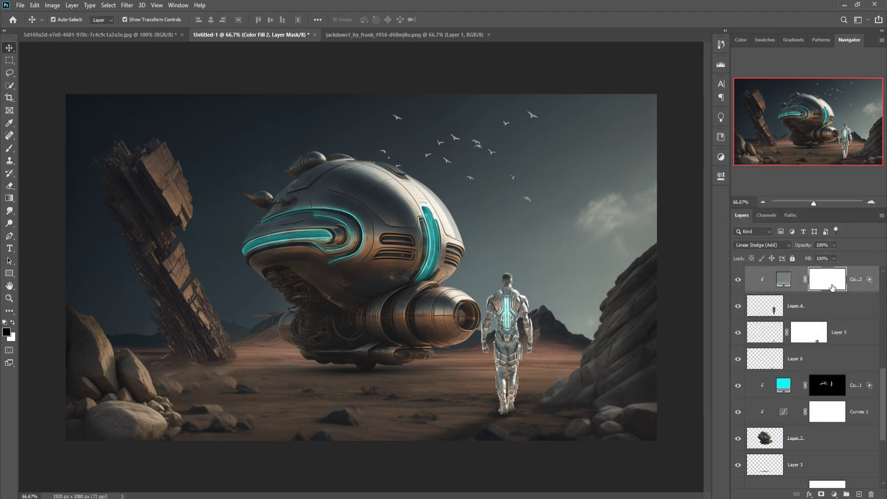
Step: Invert the Color Fill 2 mask and paint white sheen around the figure's head at 39% opacity
key(ctrl+i)
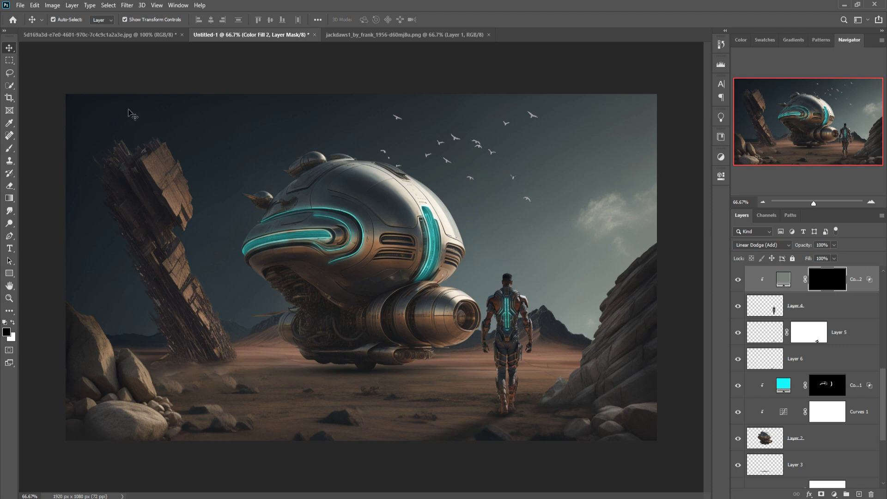
click(6, 148)
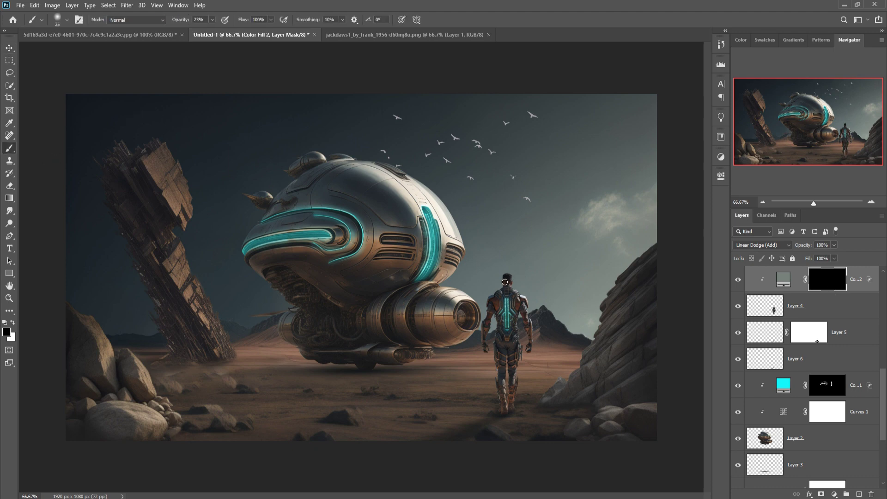
key(ctrl+plus)
key(ctrl+plus)
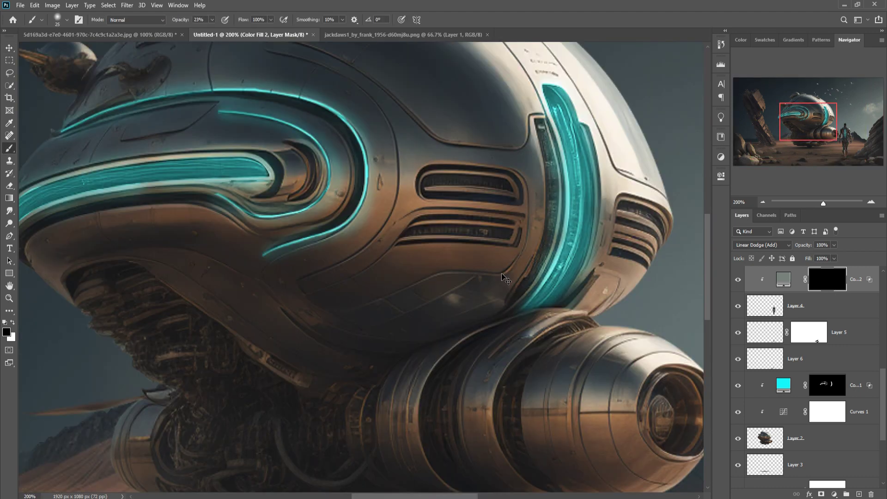
key(ctrl+plus)
drag(542, 302, 188, 287)
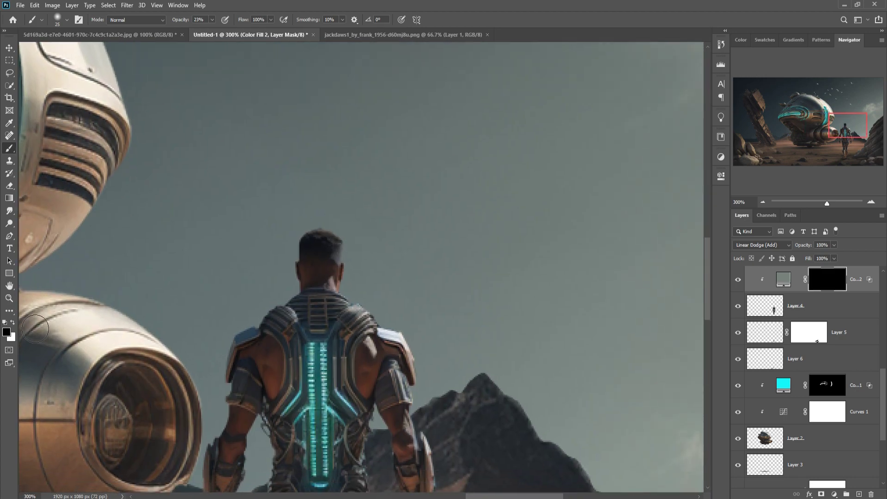
key(x)
mouse_move(342, 231)
mouse_down()
mouse_move(366, 249)
mouse_move(360, 265)
mouse_up()
drag(212, 20, 221, 32)
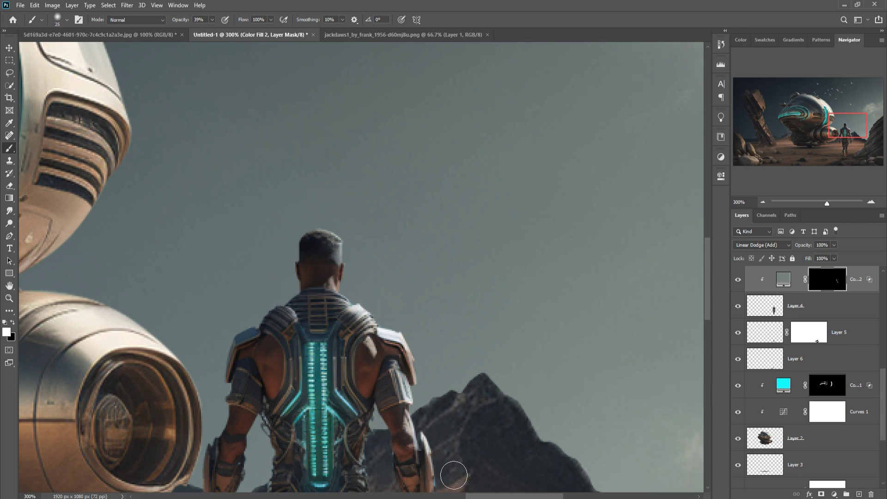
Step: Paint the sheen along the figure's right arm and lower leg, then zoom out to 66.67%
drag(444, 425, 429, 284)
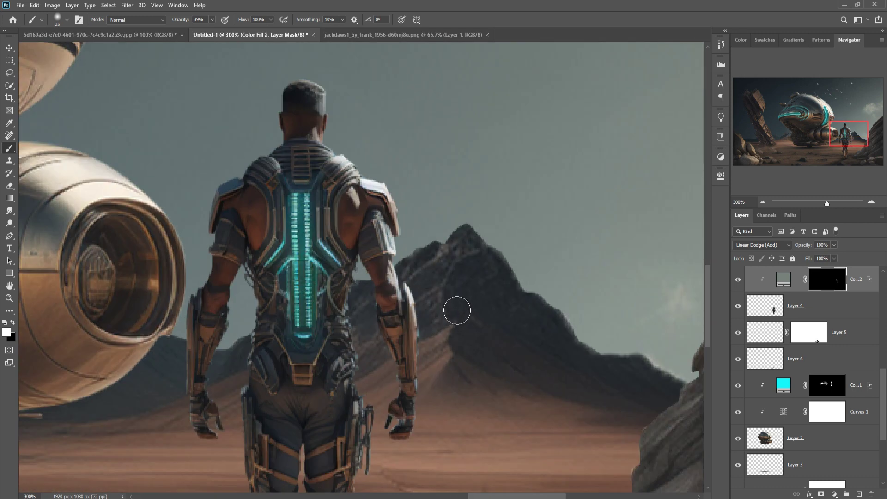
mouse_move(440, 329)
mouse_down()
mouse_move(409, 478)
mouse_move(425, 281)
mouse_up()
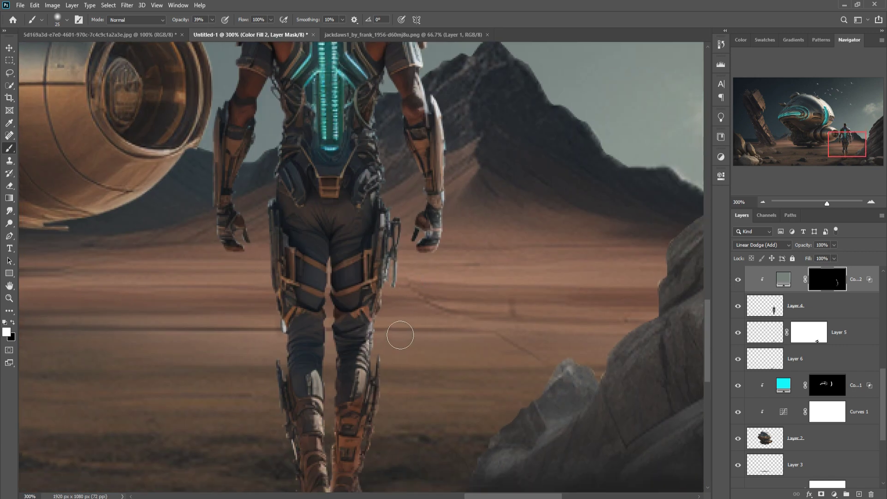
drag(372, 383, 367, 462)
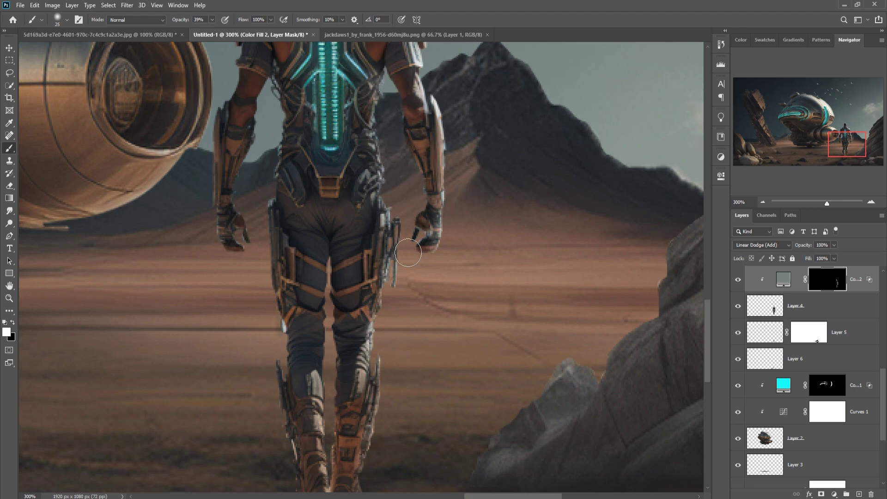
drag(390, 187, 410, 331)
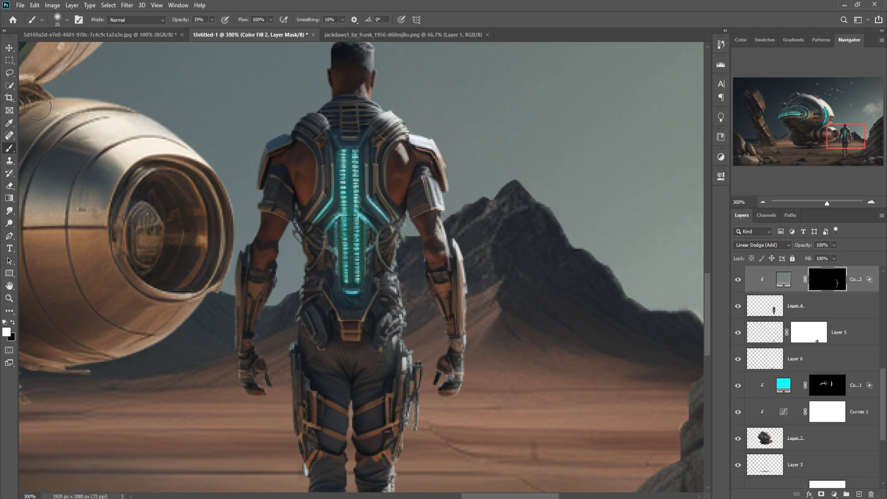
click(9, 49)
key(ctrl+minus)
key(ctrl+minus)
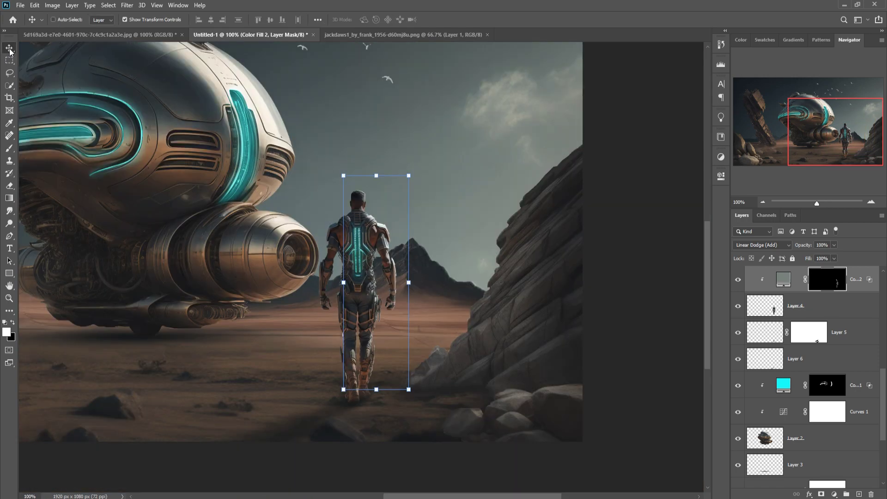
key(ctrl+minus)
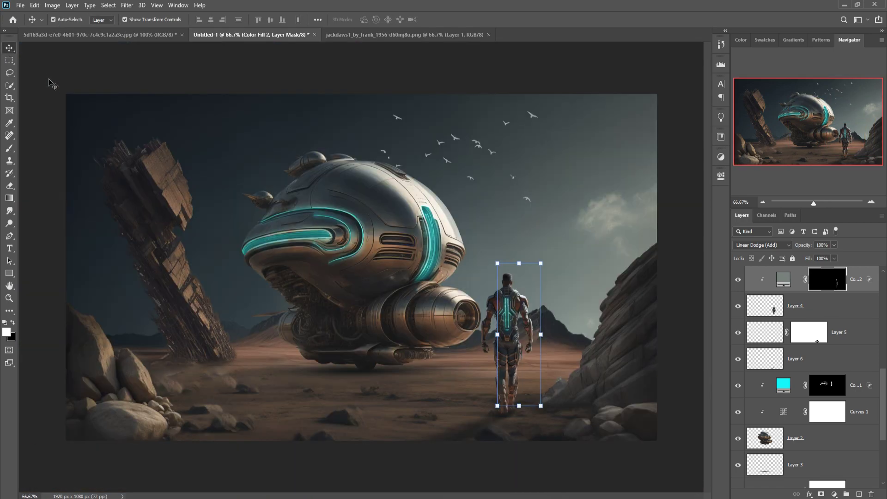
Step: Add a clipped Linear Dodge (Add) Solid Color fill with light grey sampled from the image
click(383, 199)
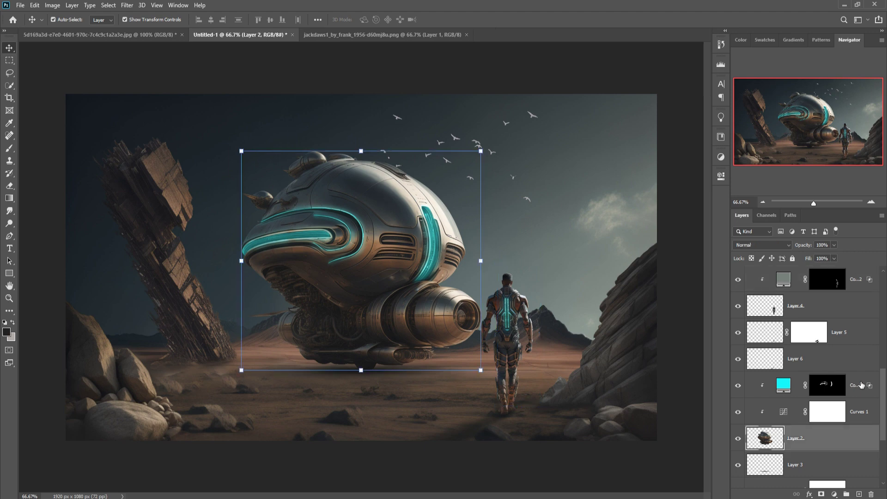
click(861, 385)
click(859, 494)
right_click(857, 388)
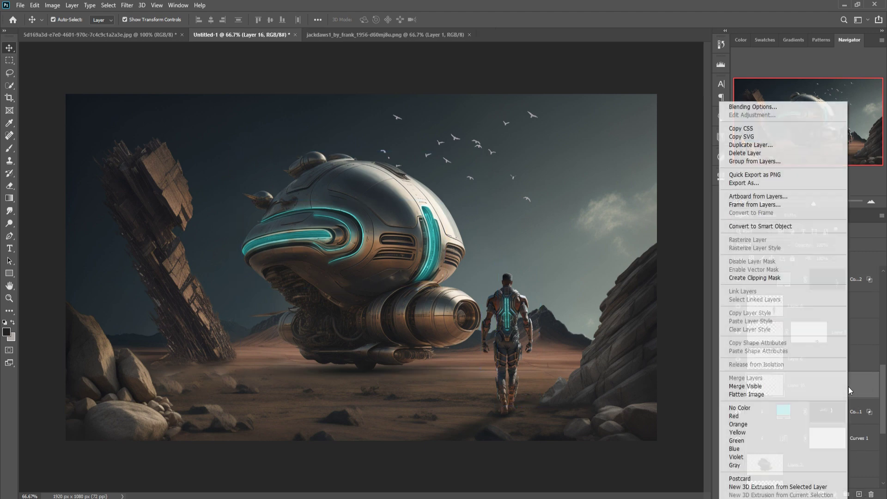
click(755, 282)
click(772, 246)
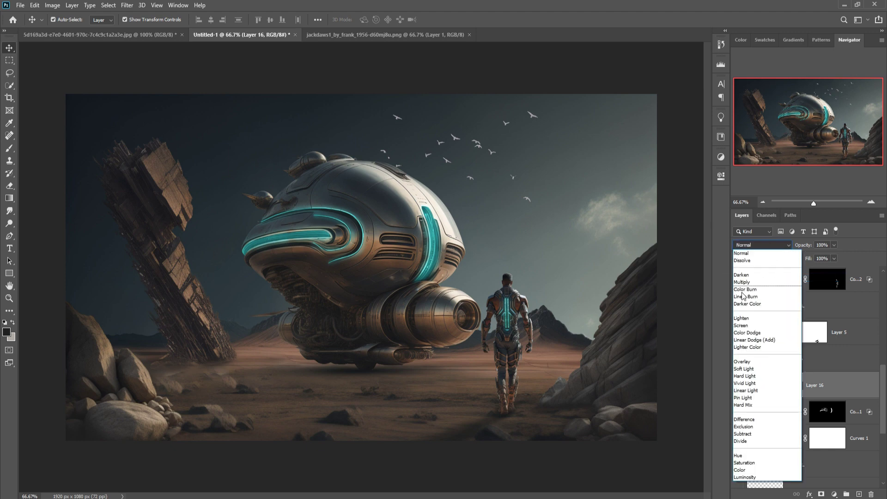
click(762, 342)
click(835, 493)
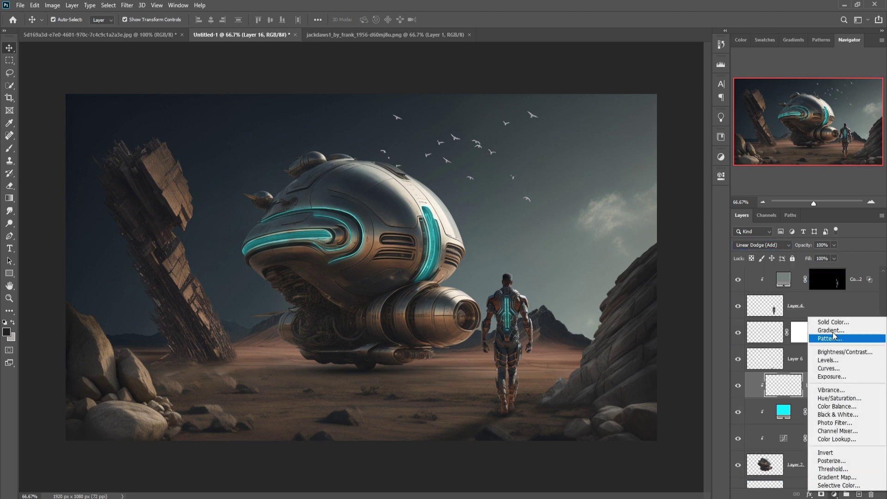
click(827, 321)
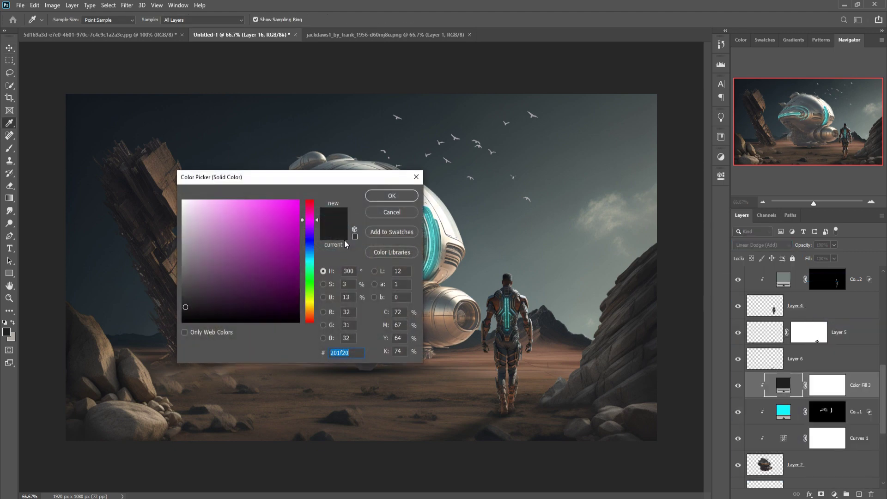
click(632, 248)
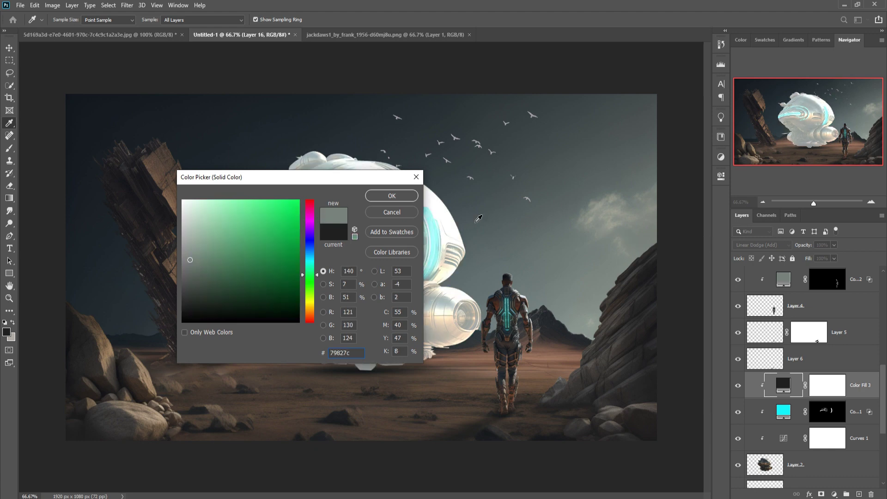
click(392, 196)
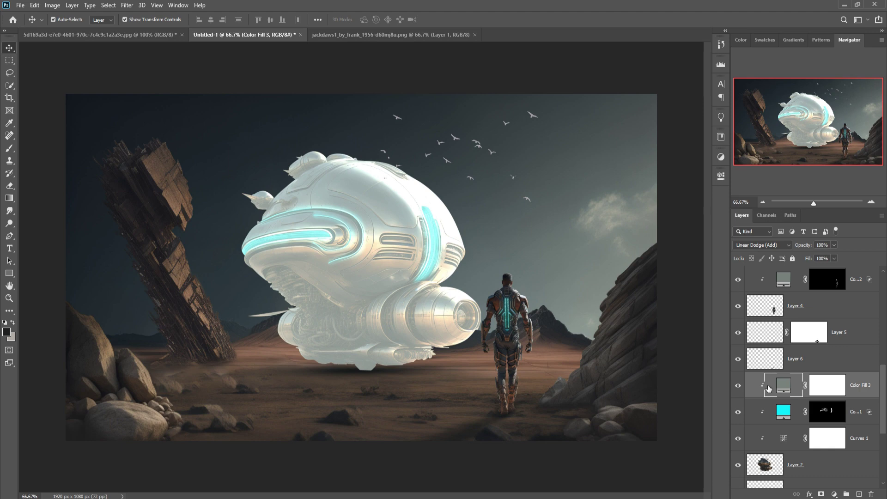
Step: Limit the grey fill with Blend If Underlying Layer, splitting the black slider to 121
right_click(780, 387)
click(790, 194)
mouse_move(652, 375)
mouse_down()
mouse_move(664, 374)
mouse_move(650, 375)
mouse_up()
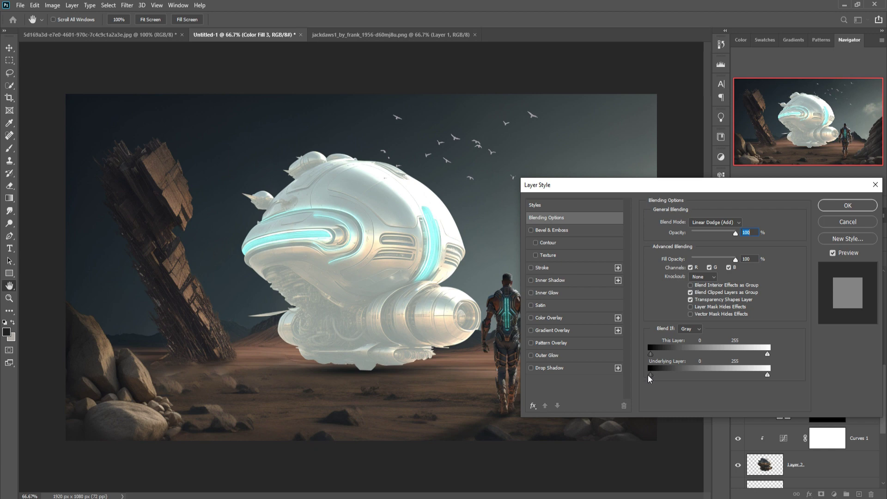
key(alt)
drag(656, 375, 706, 374)
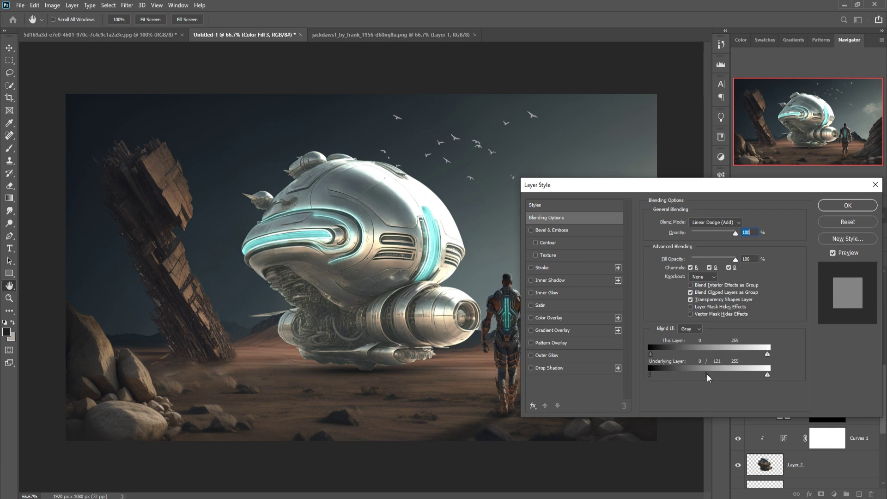
Step: Invert the Color Fill 3 mask and paint white sheen back along the ship's upper edge
click(846, 205)
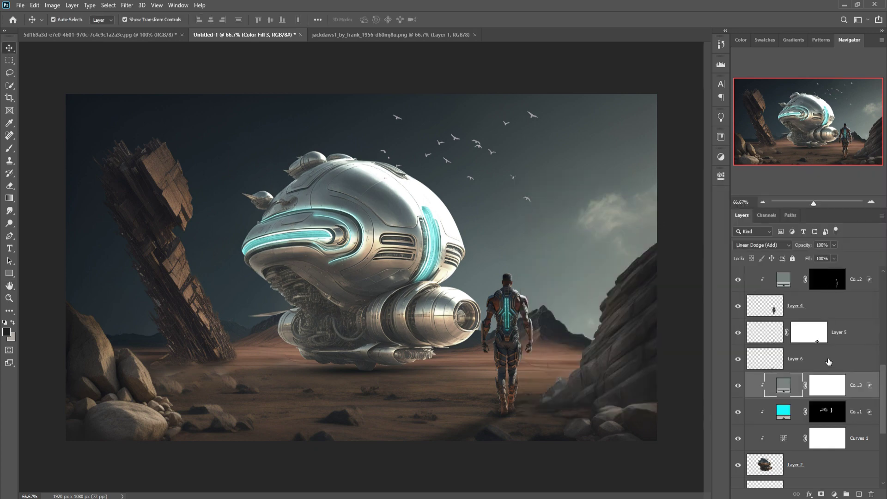
click(827, 385)
key(x)
key(ctrl+i)
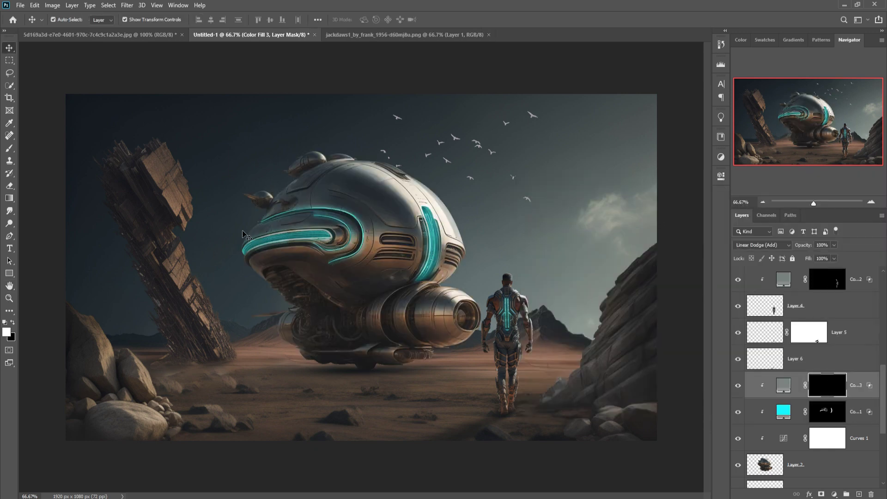
click(9, 149)
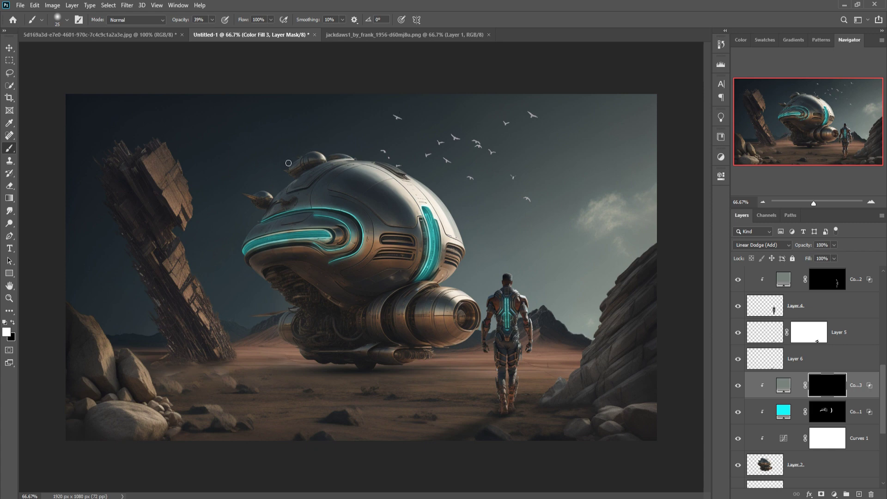
drag(288, 163, 326, 145)
key(bracketright)
key(bracketright)
mouse_move(302, 158)
mouse_down()
mouse_move(370, 159)
mouse_move(489, 333)
mouse_move(456, 353)
mouse_up()
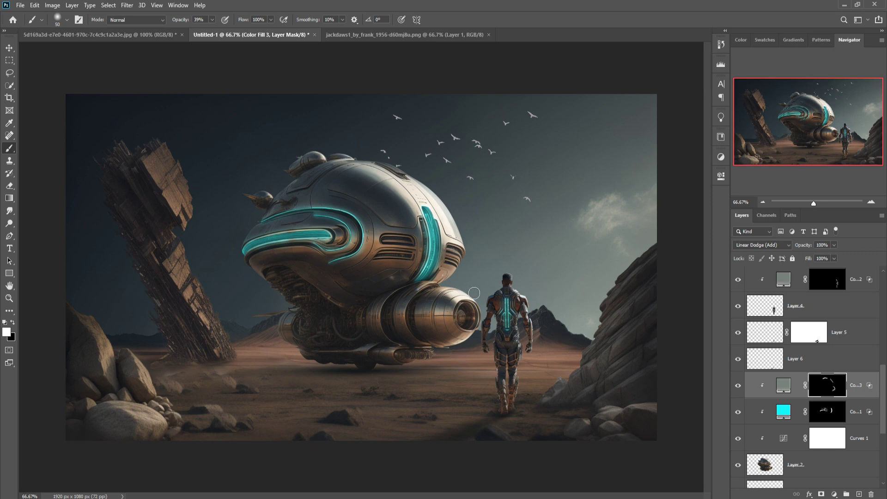
Step: Switch to the Move tool and select the leaning rock-tower layer copy
key(v)
scroll(813, 323, up, 4)
click(843, 359)
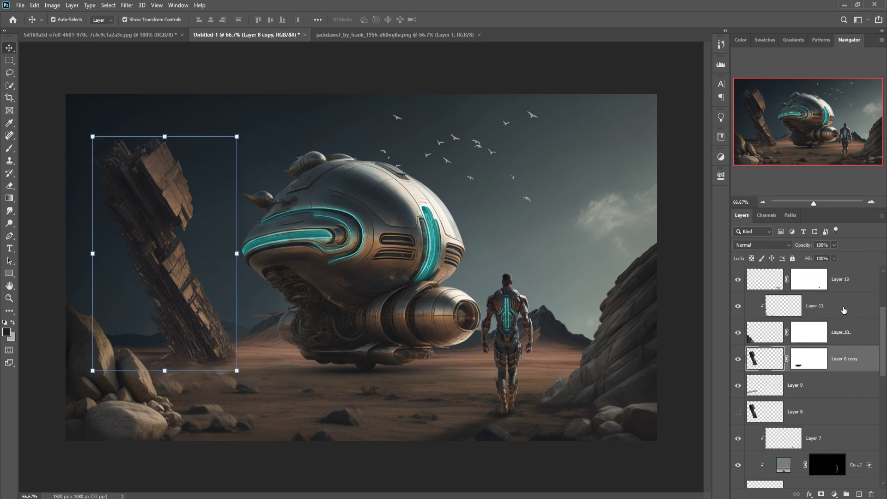
Step: Add a clipped grey Solid Color fill to the pillar, using Blend If to fade out its dark areas
click(843, 310)
right_click(833, 359)
click(762, 245)
click(762, 341)
click(834, 494)
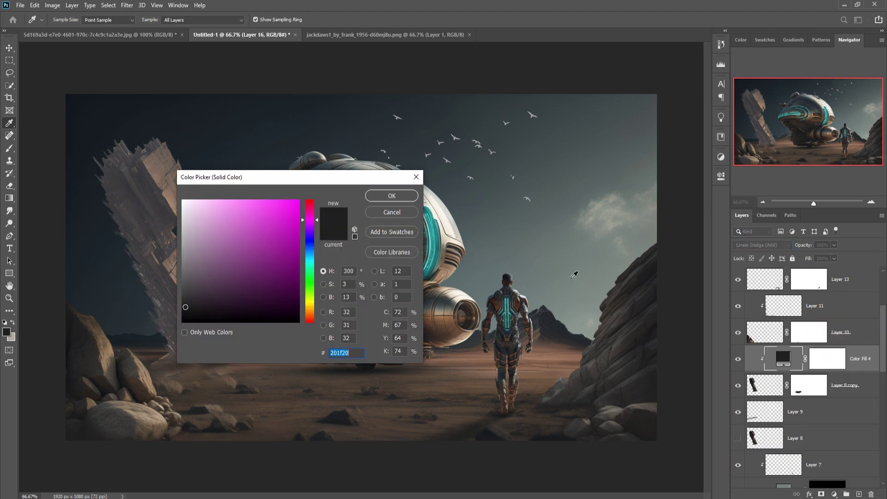
click(574, 274)
click(391, 196)
right_click(832, 358)
click(790, 167)
drag(650, 374, 705, 373)
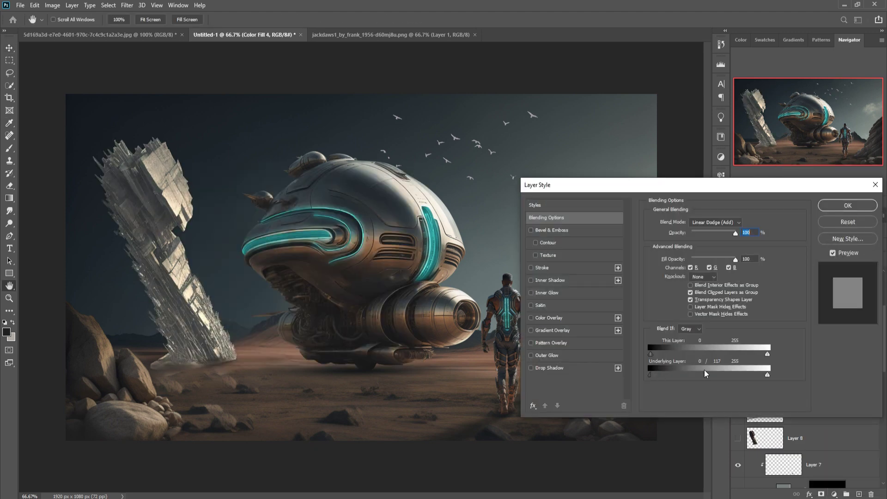
Step: Invert the pillar fill's mask and paint a white highlight streak down the pillar
key(Return)
click(827, 358)
key(ctrl+i)
key(b)
key(x)
mouse_move(176, 152)
mouse_down()
mouse_move(221, 195)
mouse_move(257, 337)
mouse_up()
key(x)
key(v)
Step: Brighten the lower-left rocks with a clipped Curves layer, its inverted mask painted over them
click(764, 332)
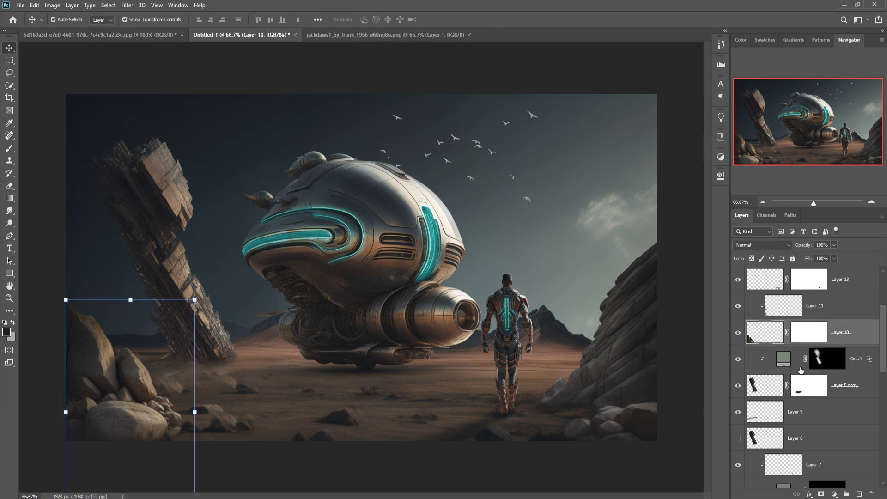
click(833, 493)
click(781, 378)
drag(646, 272, 639, 251)
click(836, 336)
key(ctrl+i)
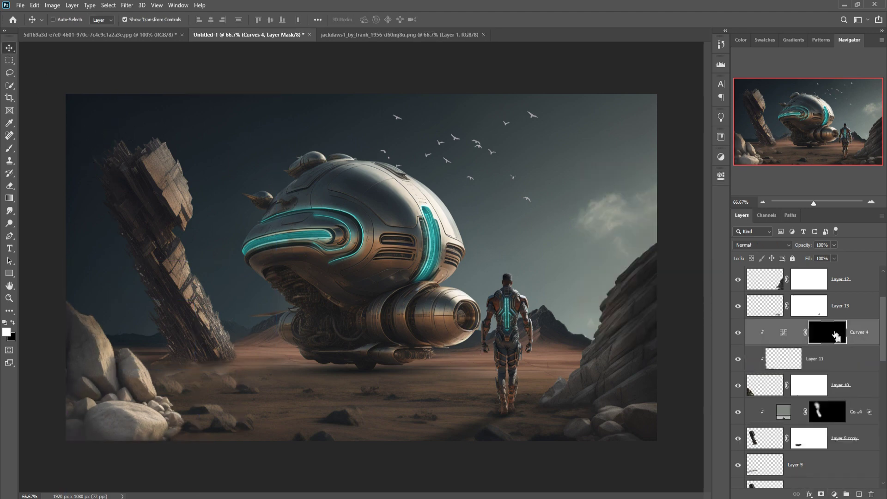
key(b)
drag(113, 321, 203, 418)
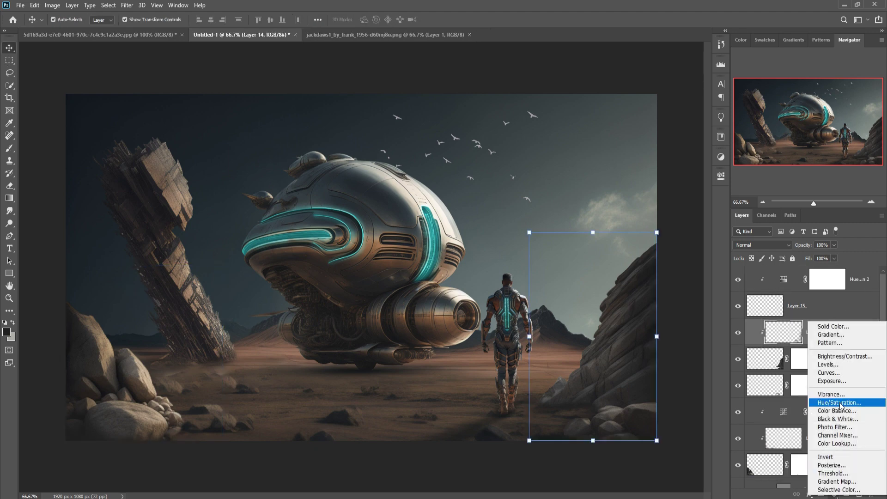
Step: Add a brightening clipped Curves layer with an inverted mask for the right-hand rocks
click(828, 372)
mouse_move(647, 272)
mouse_down()
mouse_move(639, 252)
mouse_move(591, 341)
mouse_up()
click(826, 333)
key(ctrl+i)
key(b)
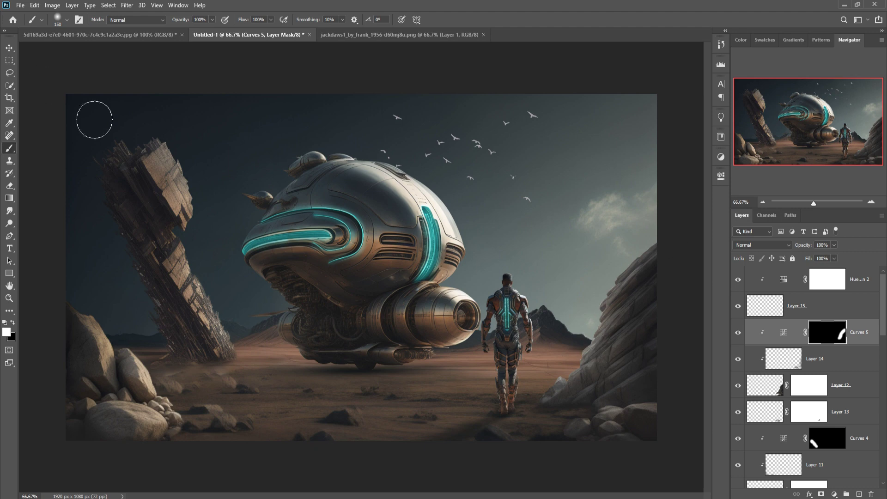
click(10, 48)
key(ctrl+minus)
key(ctrl+minus)
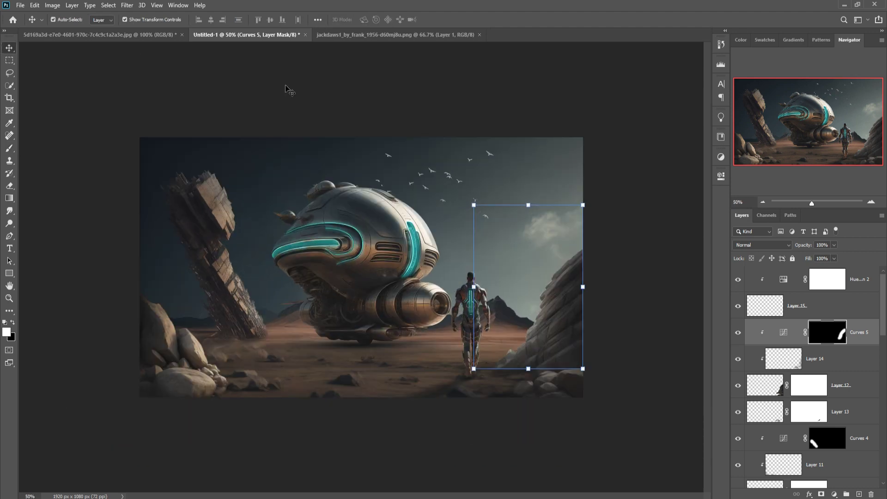
Step: Add a clipped empty layer above the desert ground layer for painting
ctrl+click(291, 87)
scroll(808, 369, down, 3)
click(859, 412)
click(860, 386)
key(ctrl+shift+alt+n)
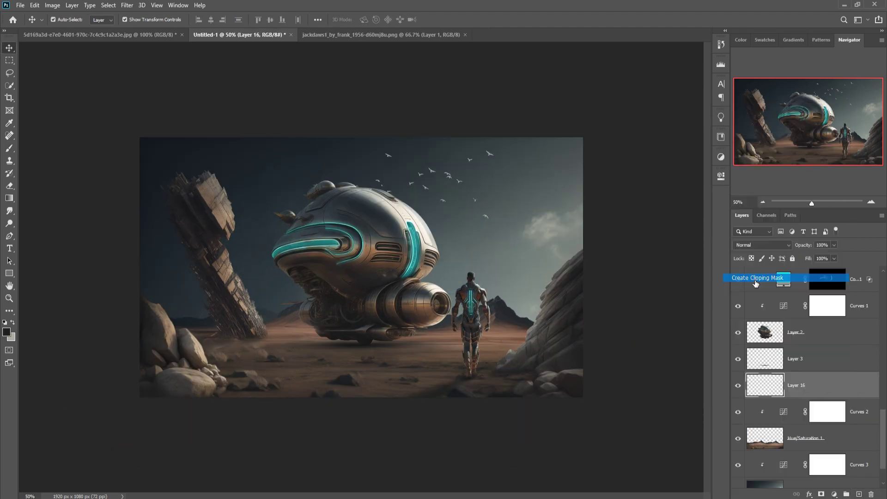
key(b)
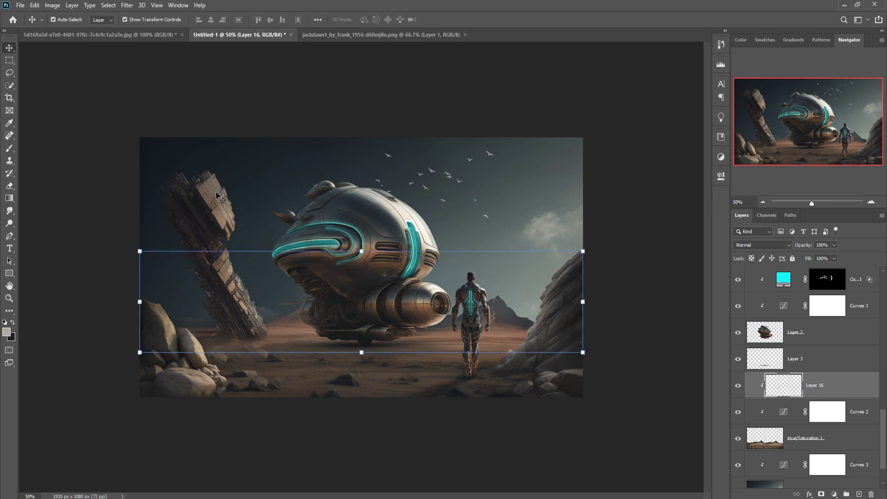
Step: Add a new clipped layer on the leaning pillar, with slightly lower brush opacity and black colour
ctrl+click(223, 236)
key(ctrl+shift+alt+n)
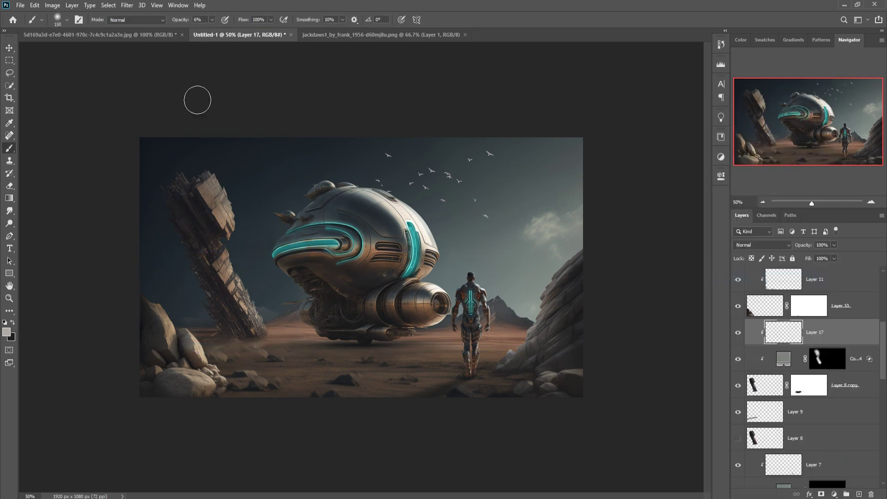
drag(212, 19, 209, 34)
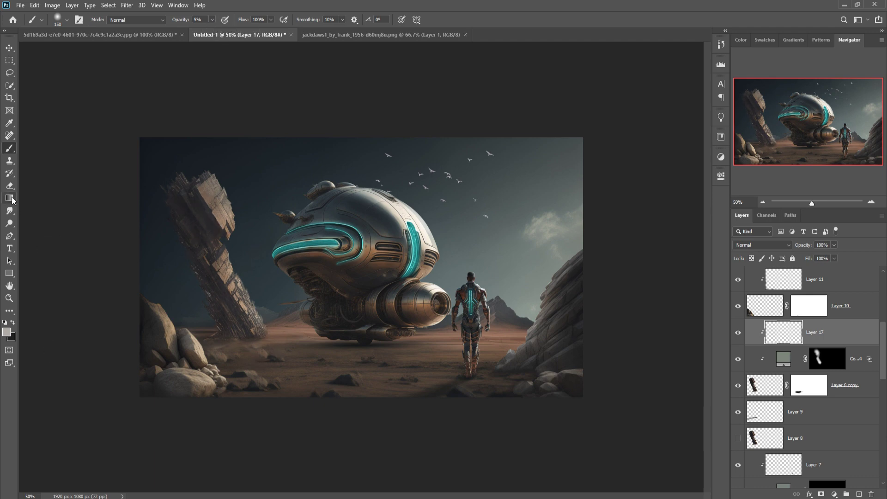
key(x)
key(v)
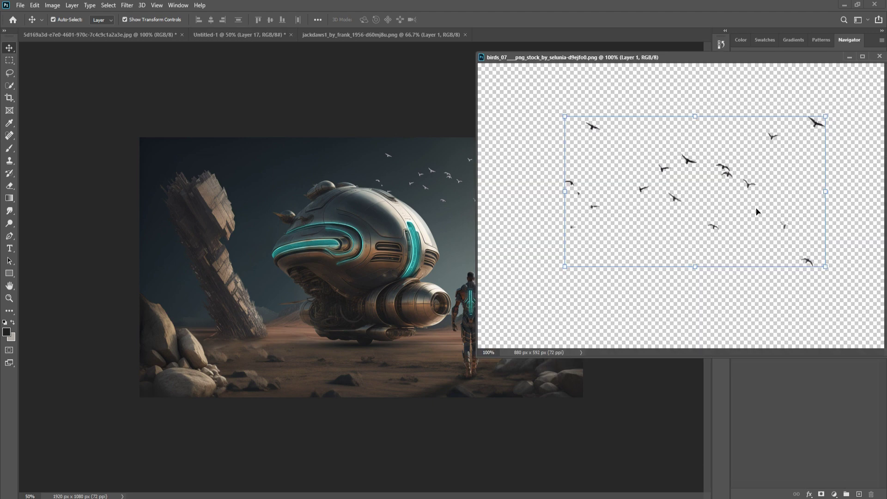
Step: Bring the birds flock into the composite and shrink it small in the upper-left sky
drag(690, 161, 235, 162)
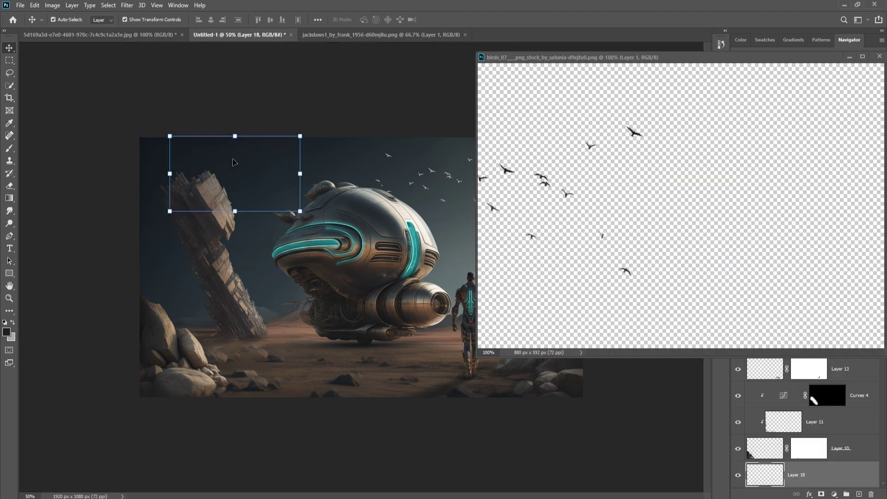
click(856, 55)
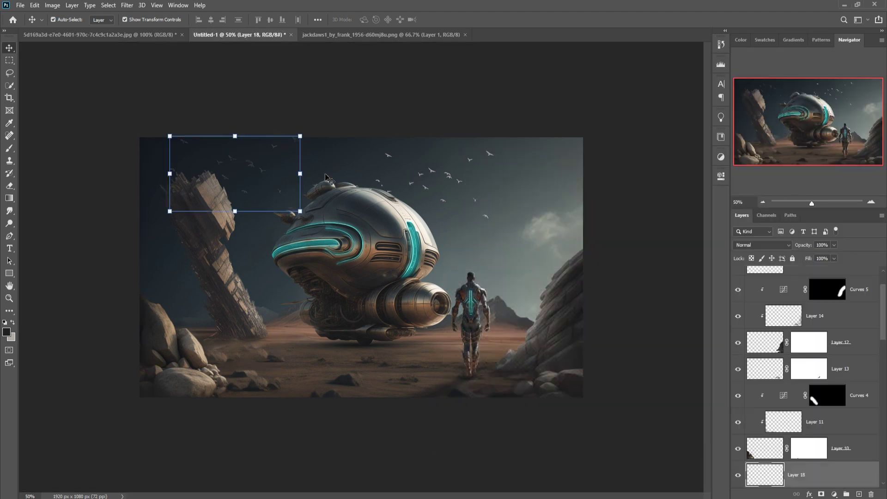
mouse_move(300, 136)
mouse_down()
mouse_move(250, 179)
mouse_move(232, 183)
mouse_move(244, 168)
mouse_up()
click(457, 19)
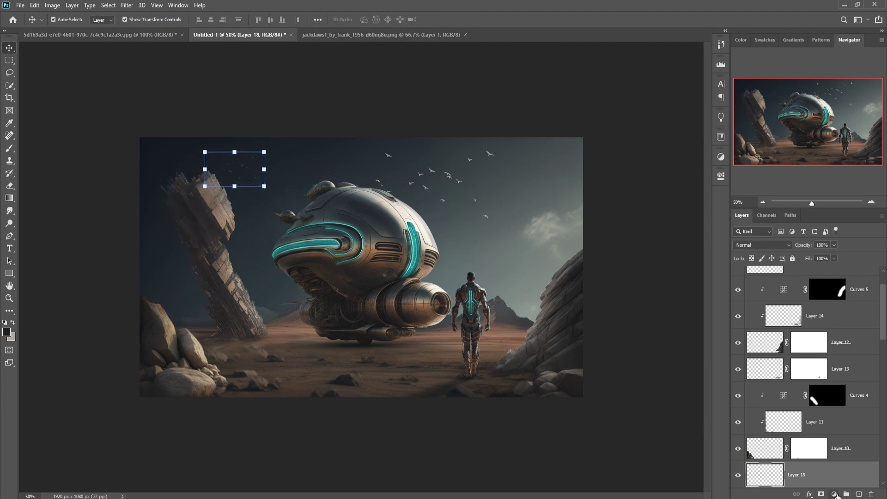
Step: Lighten the new flock with a clipped Hue/Saturation layer at Lightness about +41
click(834, 494)
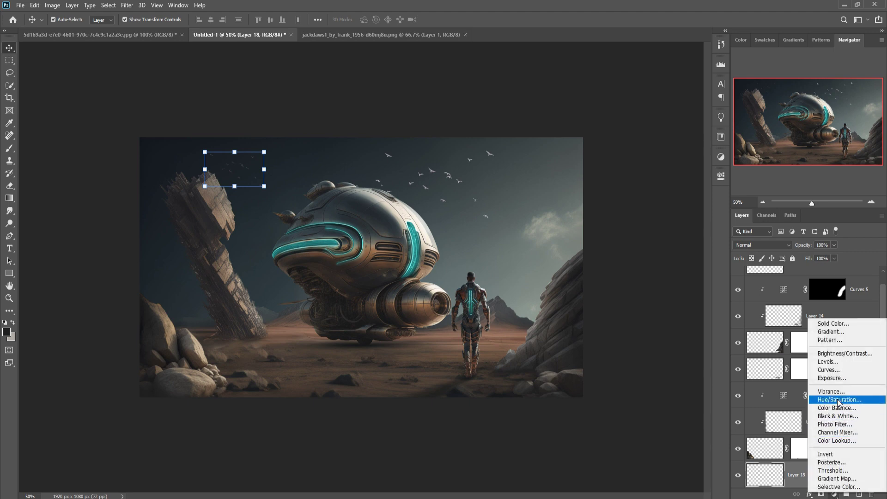
click(839, 403)
click(646, 338)
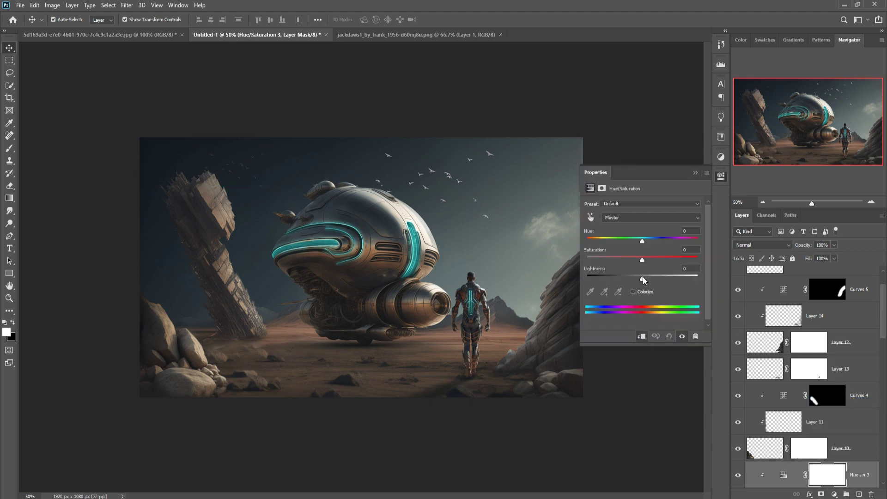
drag(642, 278, 663, 280)
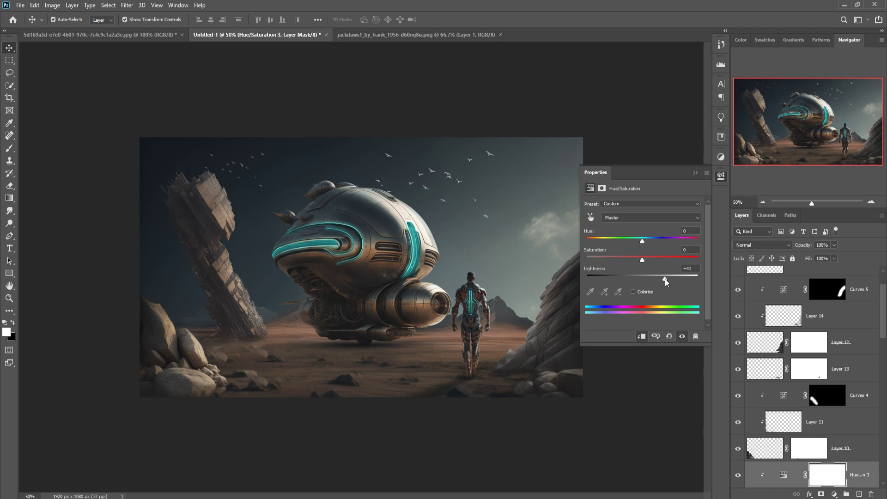
click(695, 173)
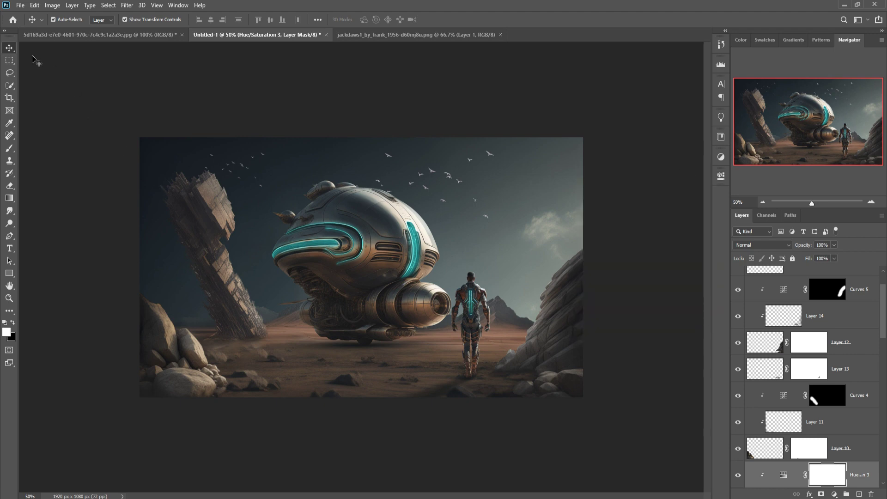
scroll(882, 431, down, 1)
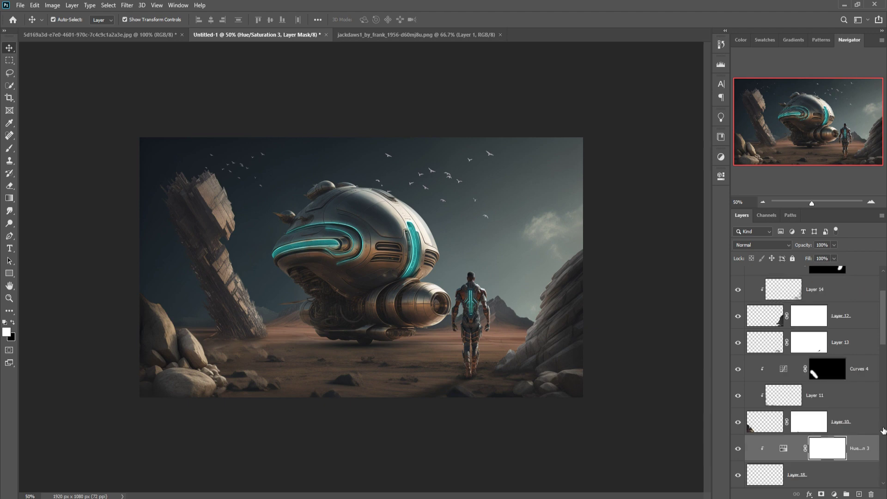
scroll(882, 431, up, 3)
Step: Add Layer 19 above Hue/Saturation 2 and paint faint 5% haze with a large soft brush
click(861, 281)
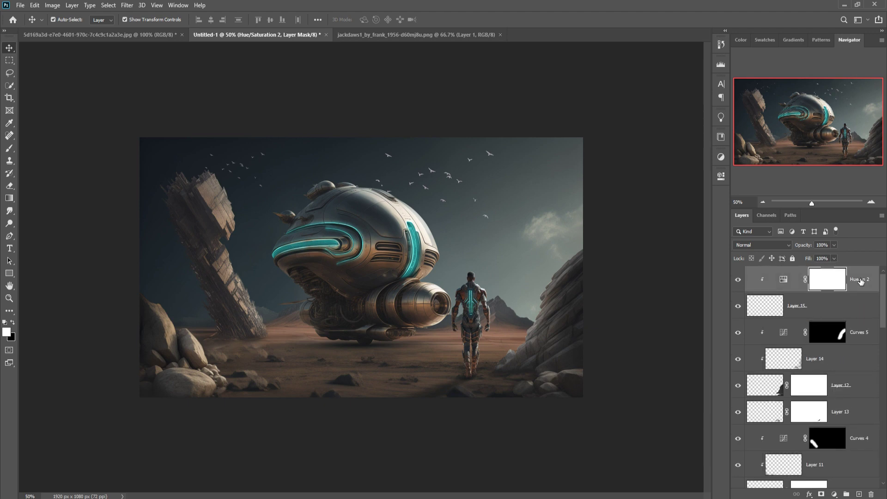
click(860, 494)
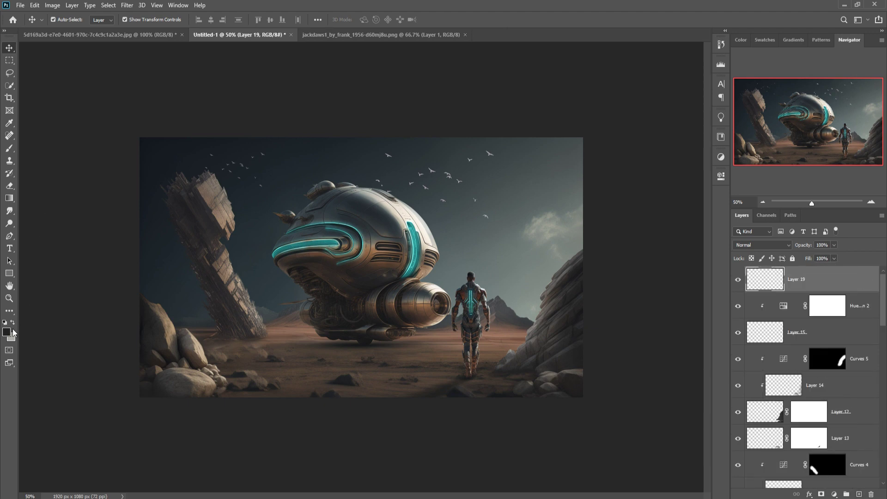
click(10, 153)
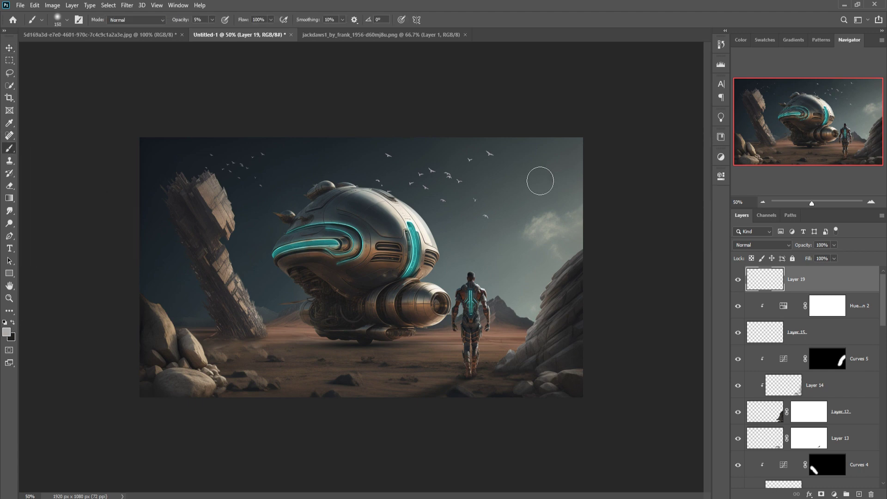
key(bracketright)
key(bracketright)
key(bracketright)
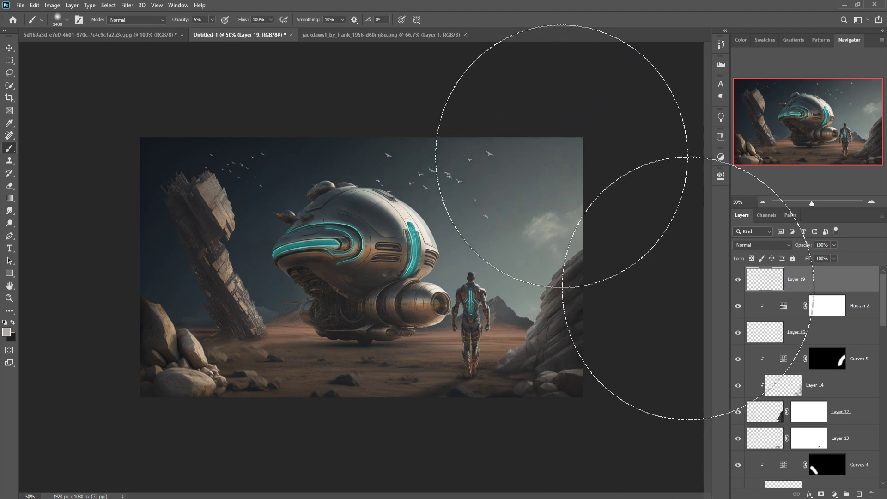
key(v)
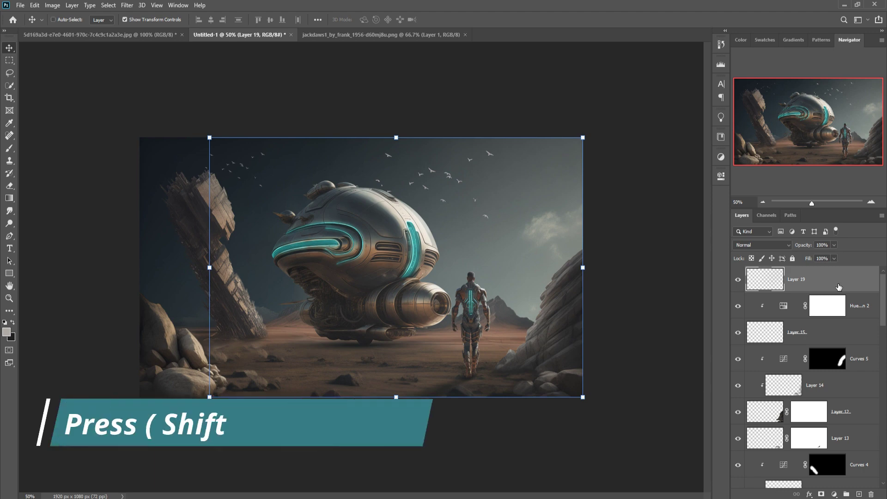
Step: Merge all visible layers into Layer 20, convert it to a smart object and open Camera Raw
key(shift+ctrl+alt+e)
right_click(838, 287)
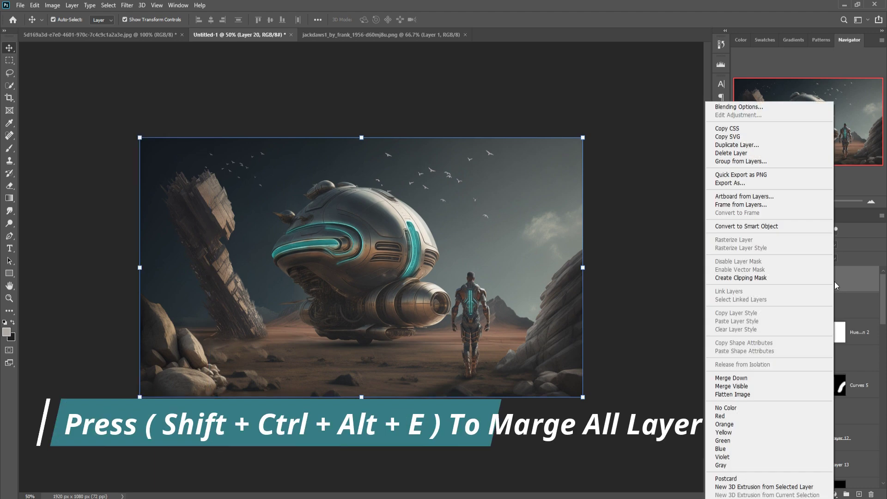
click(745, 227)
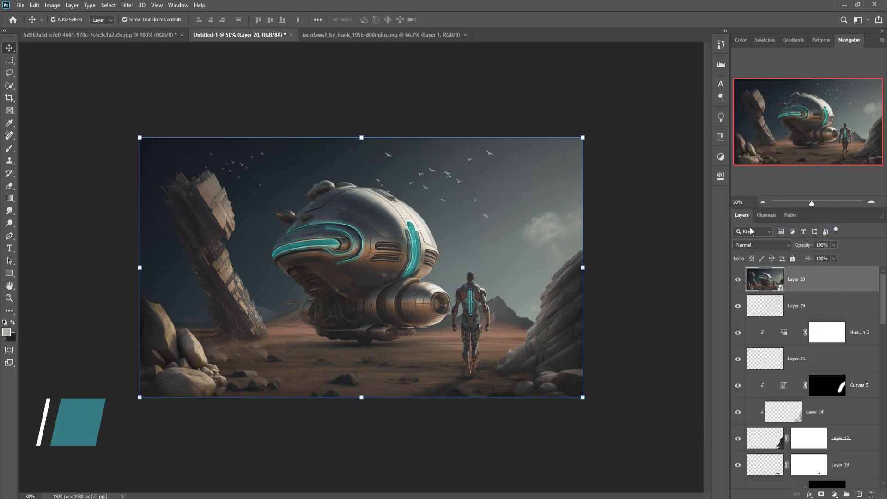
click(126, 6)
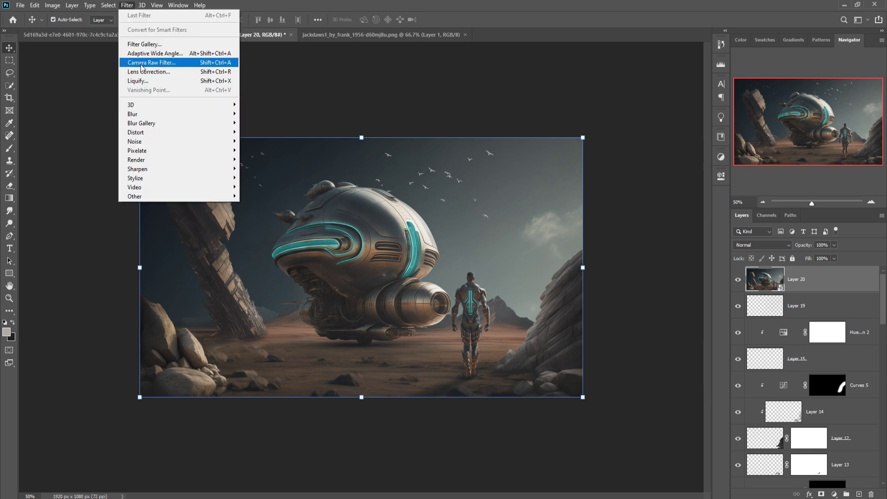
click(199, 61)
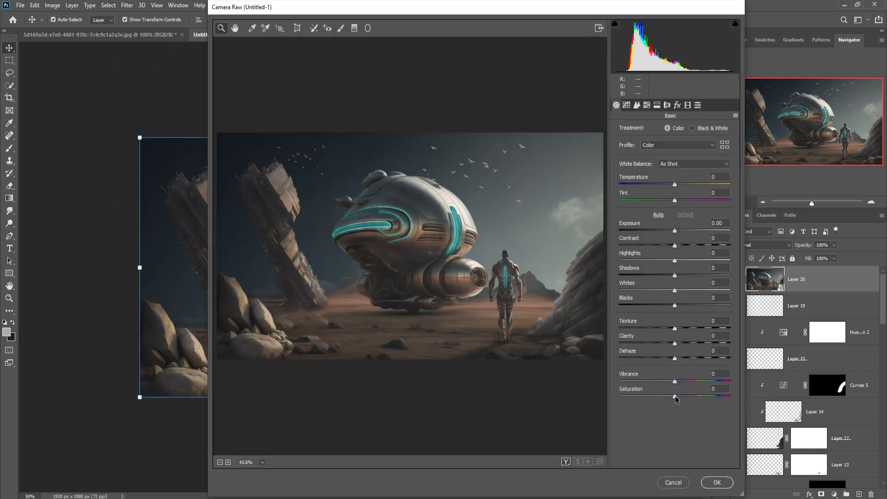
Step: Raise Saturation slightly and adjust the tone curve to lift highlights and shadows
drag(674, 395, 682, 396)
click(627, 106)
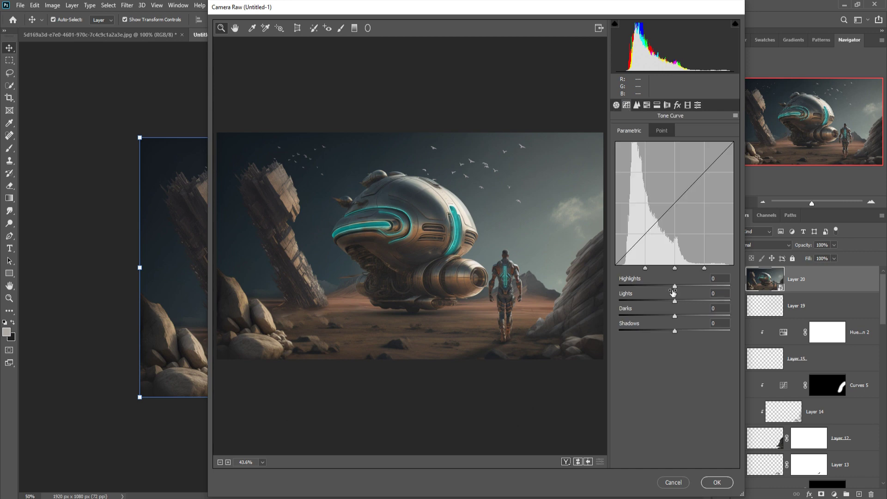
drag(676, 288, 667, 317)
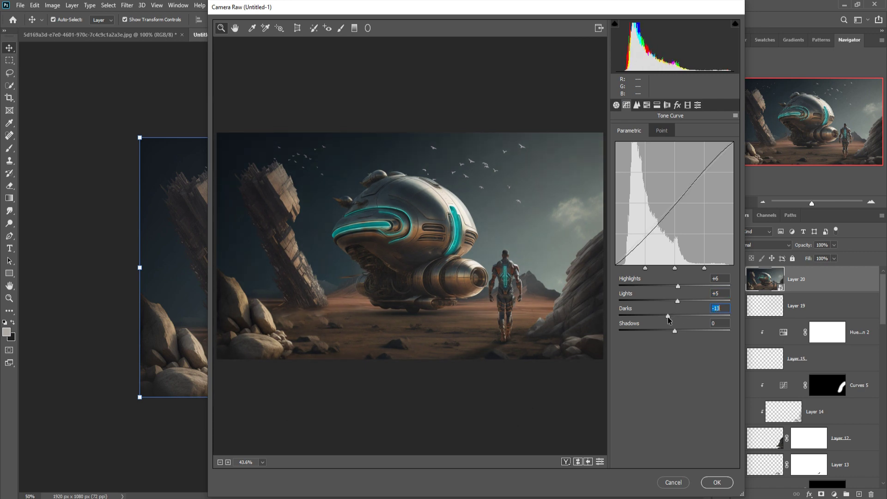
drag(674, 332, 681, 331)
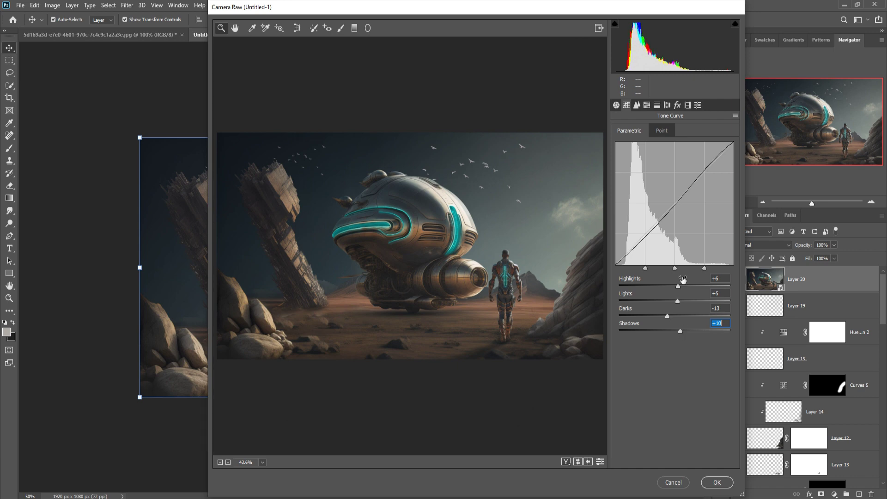
click(647, 105)
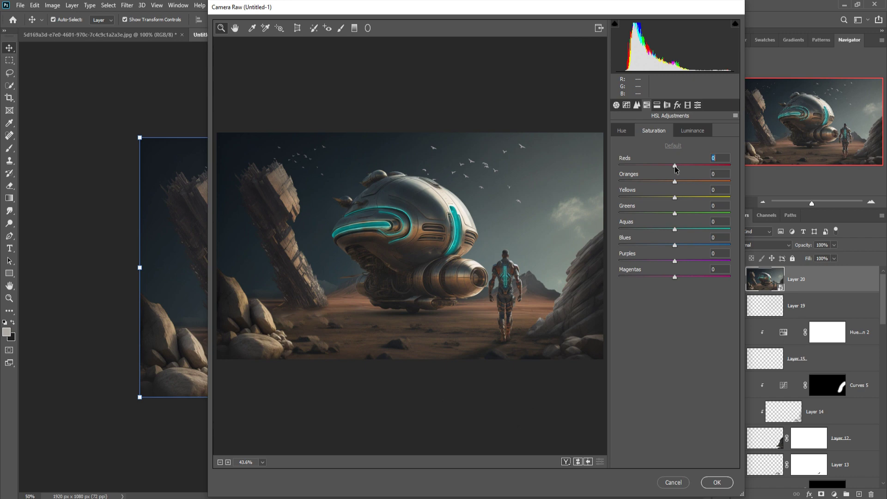
Step: Set Reds saturation to -6 and split-tone warm highlights with blue shadows
drag(677, 167, 671, 167)
click(657, 105)
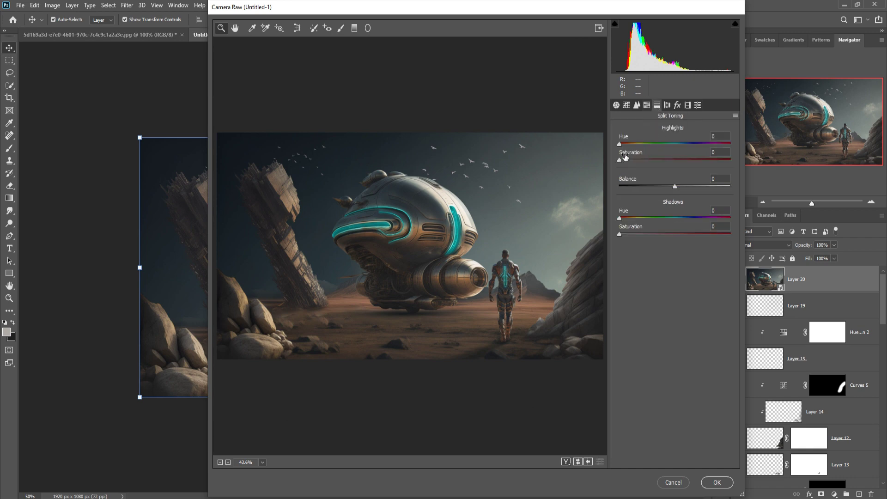
drag(620, 144, 637, 161)
click(620, 159)
click(632, 144)
drag(632, 145, 637, 150)
drag(619, 218, 691, 226)
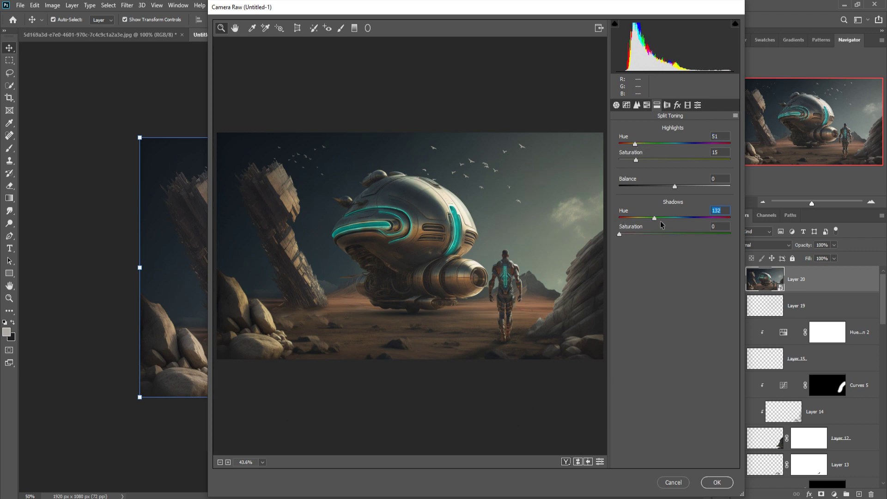
drag(620, 234, 633, 233)
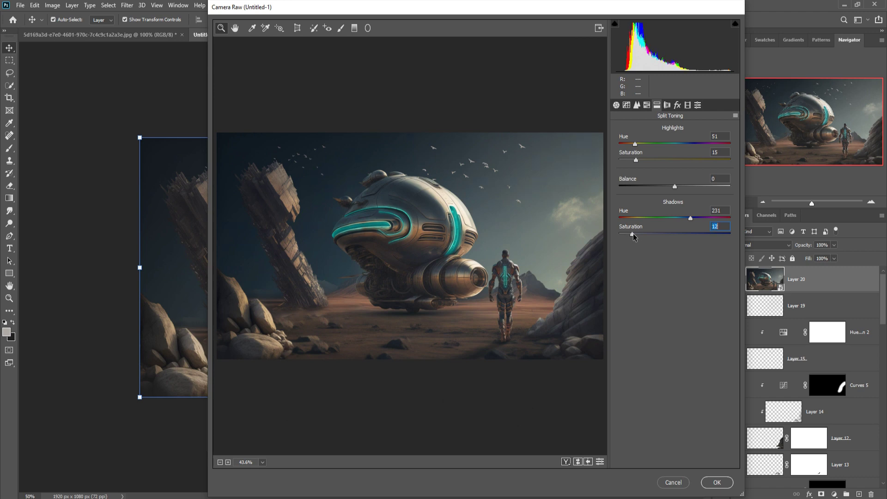
Step: Add a light post-crop vignette of about -7 and apply the Camera Raw filter
click(678, 105)
drag(675, 232, 672, 232)
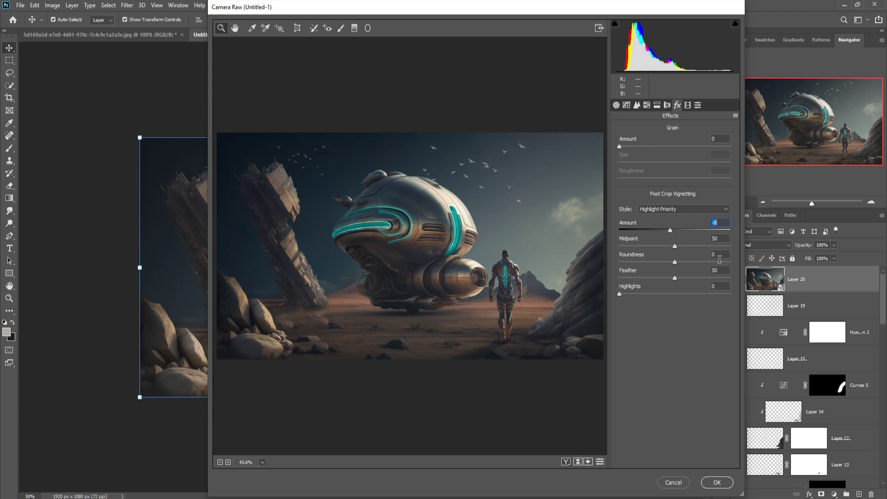
click(656, 106)
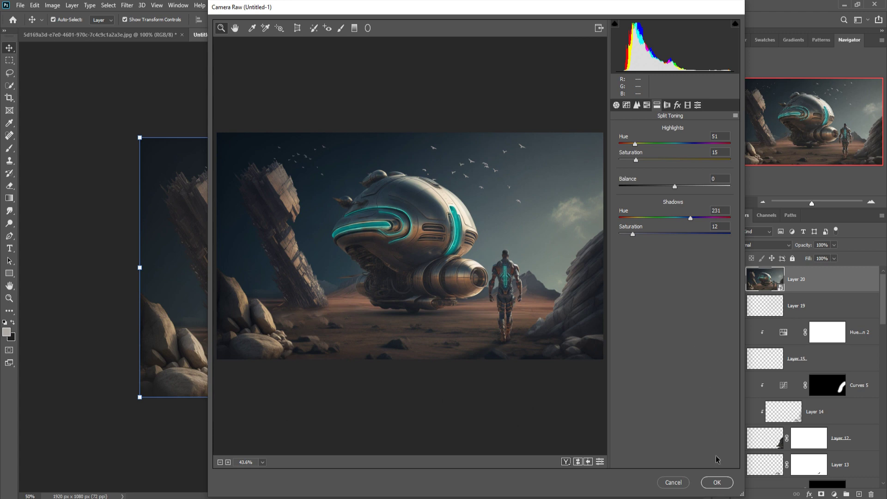
click(715, 482)
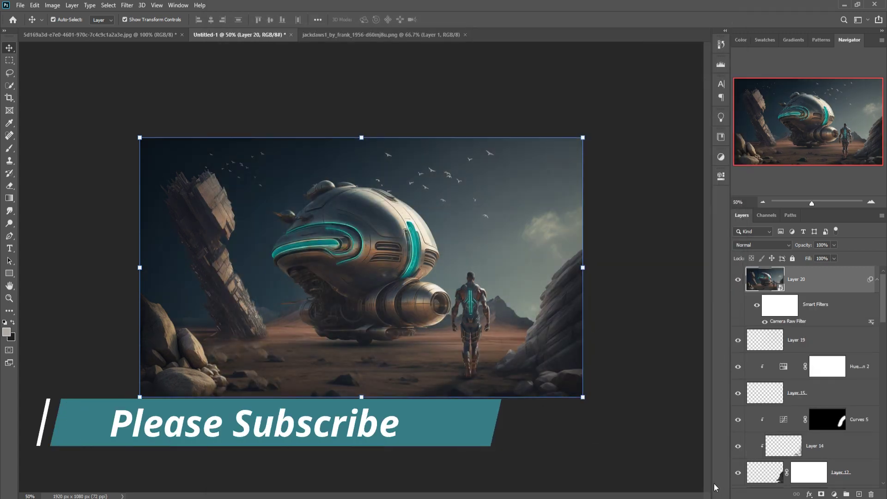